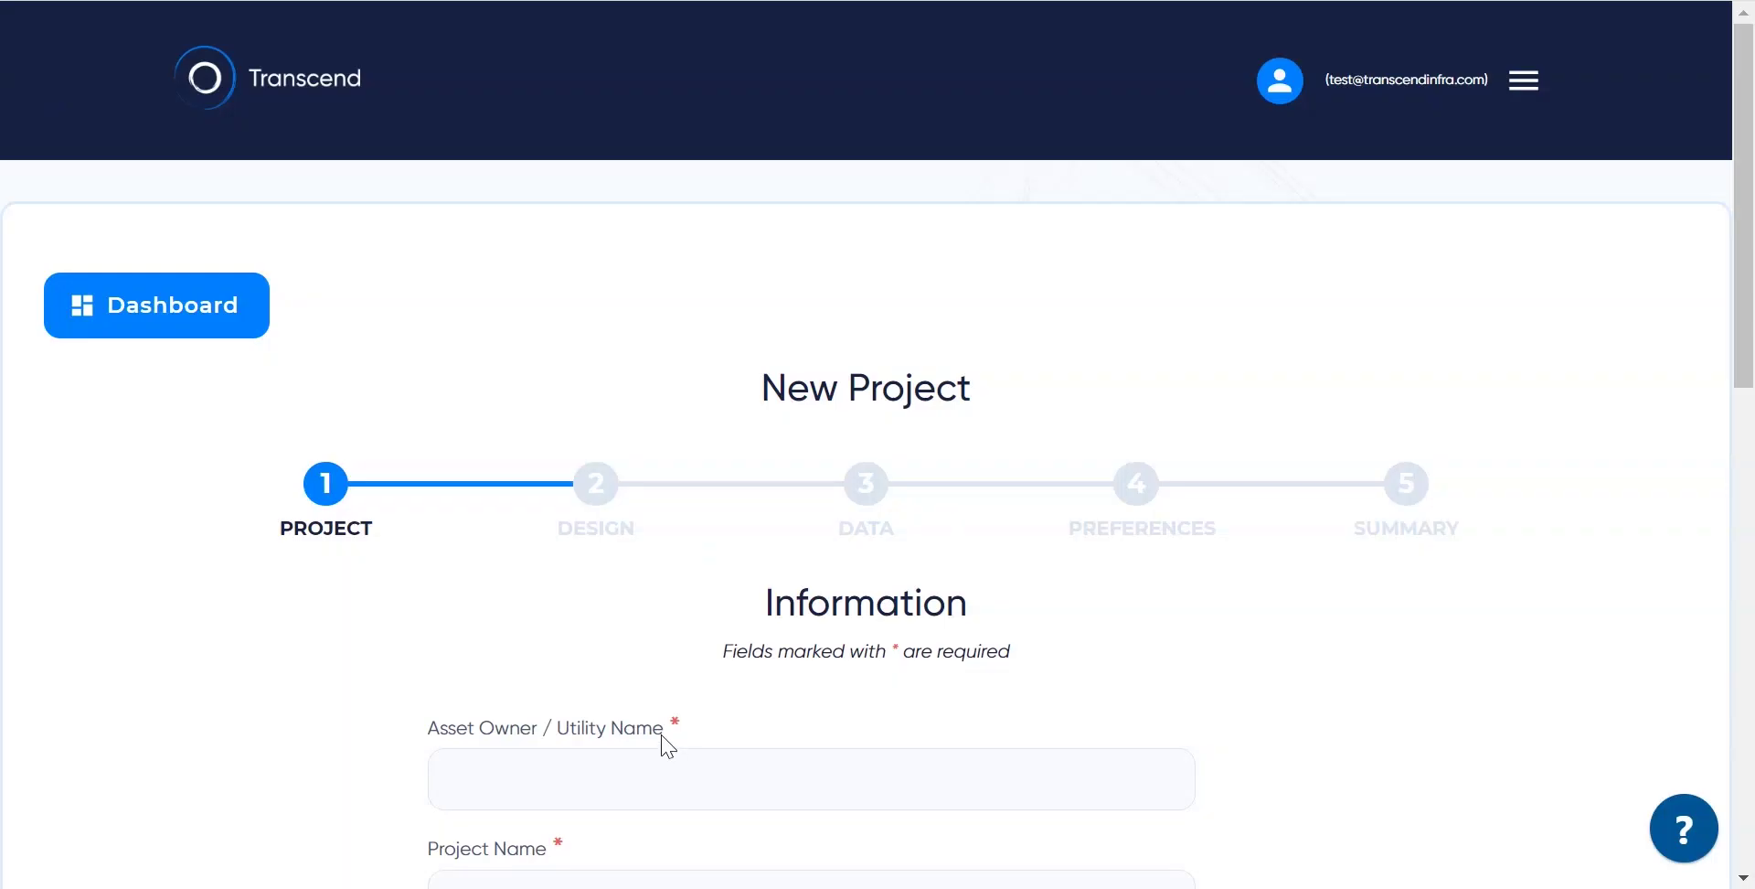
Step: Enter 'Test Owner' as the asset owner and 'Test Project' as the project name
scroll(658, 740, "down", 6)
left_click(523, 235)
type("Test Project")
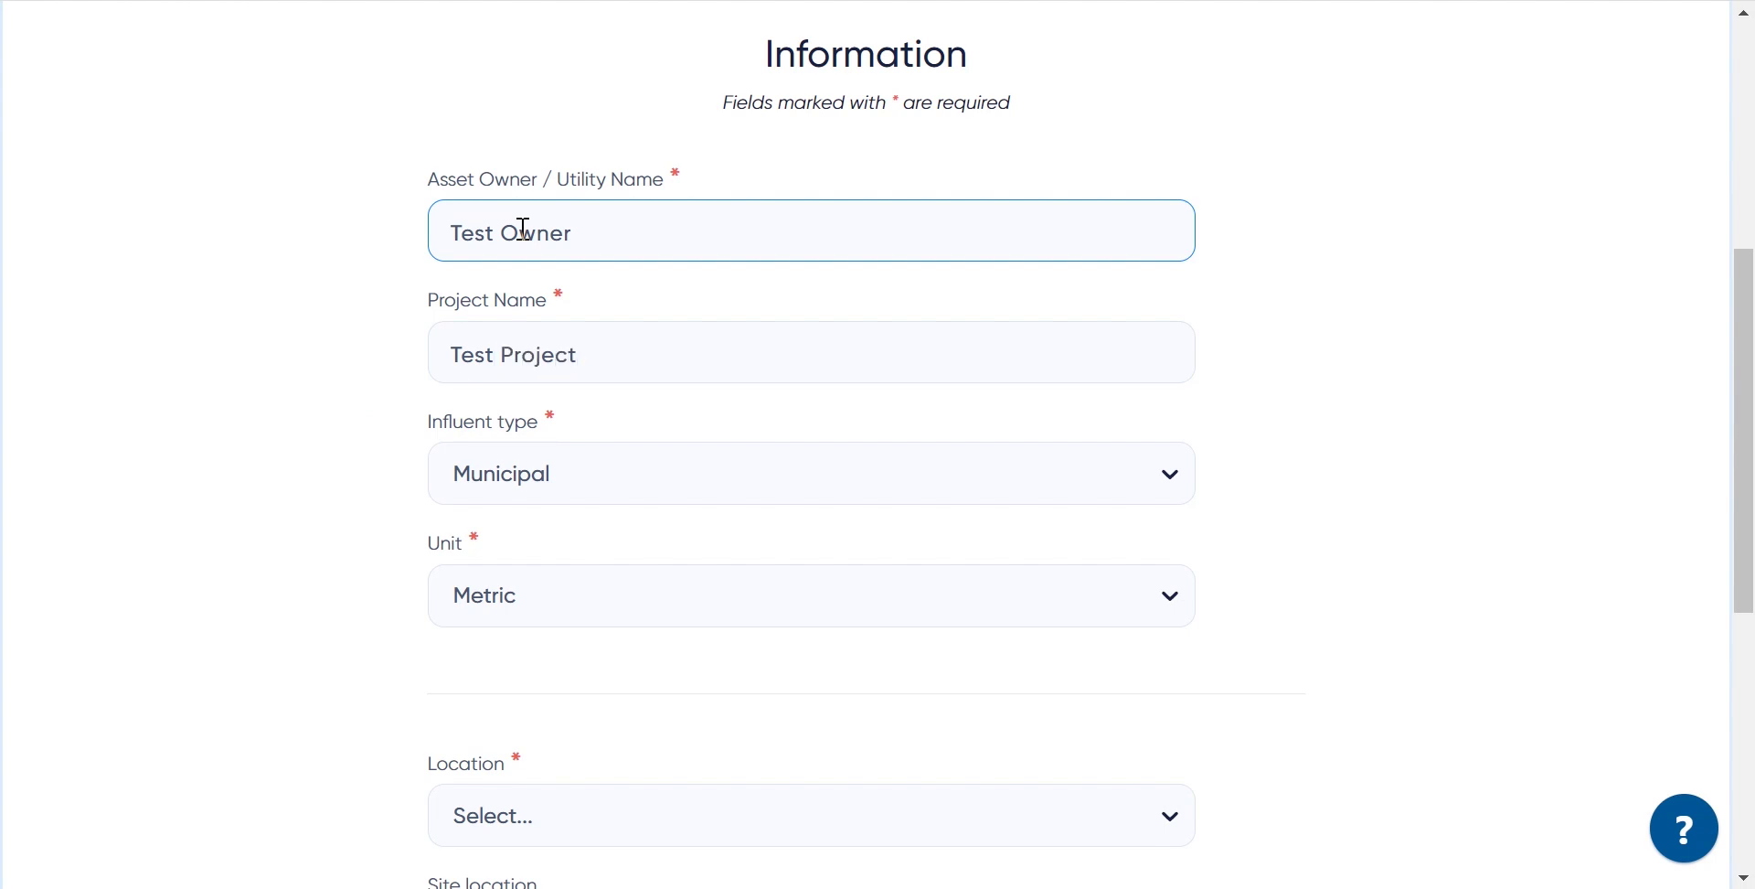
left_click(455, 357)
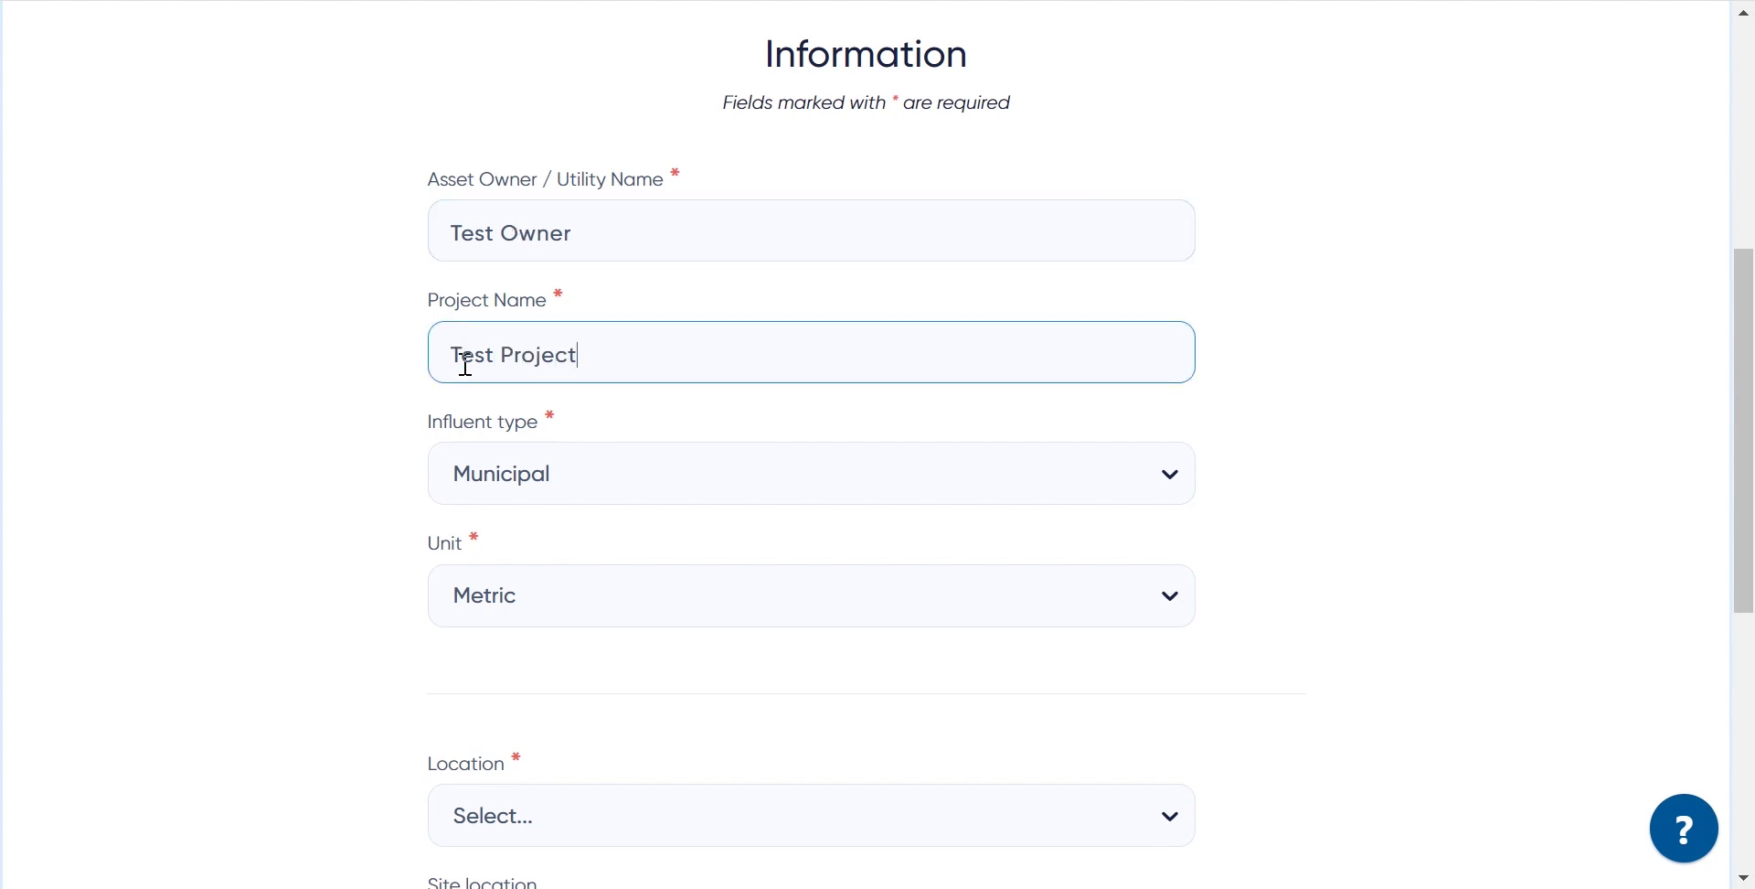
Step: Keep the influent type as Municipal and set the unit system to Imperial
left_click(618, 486)
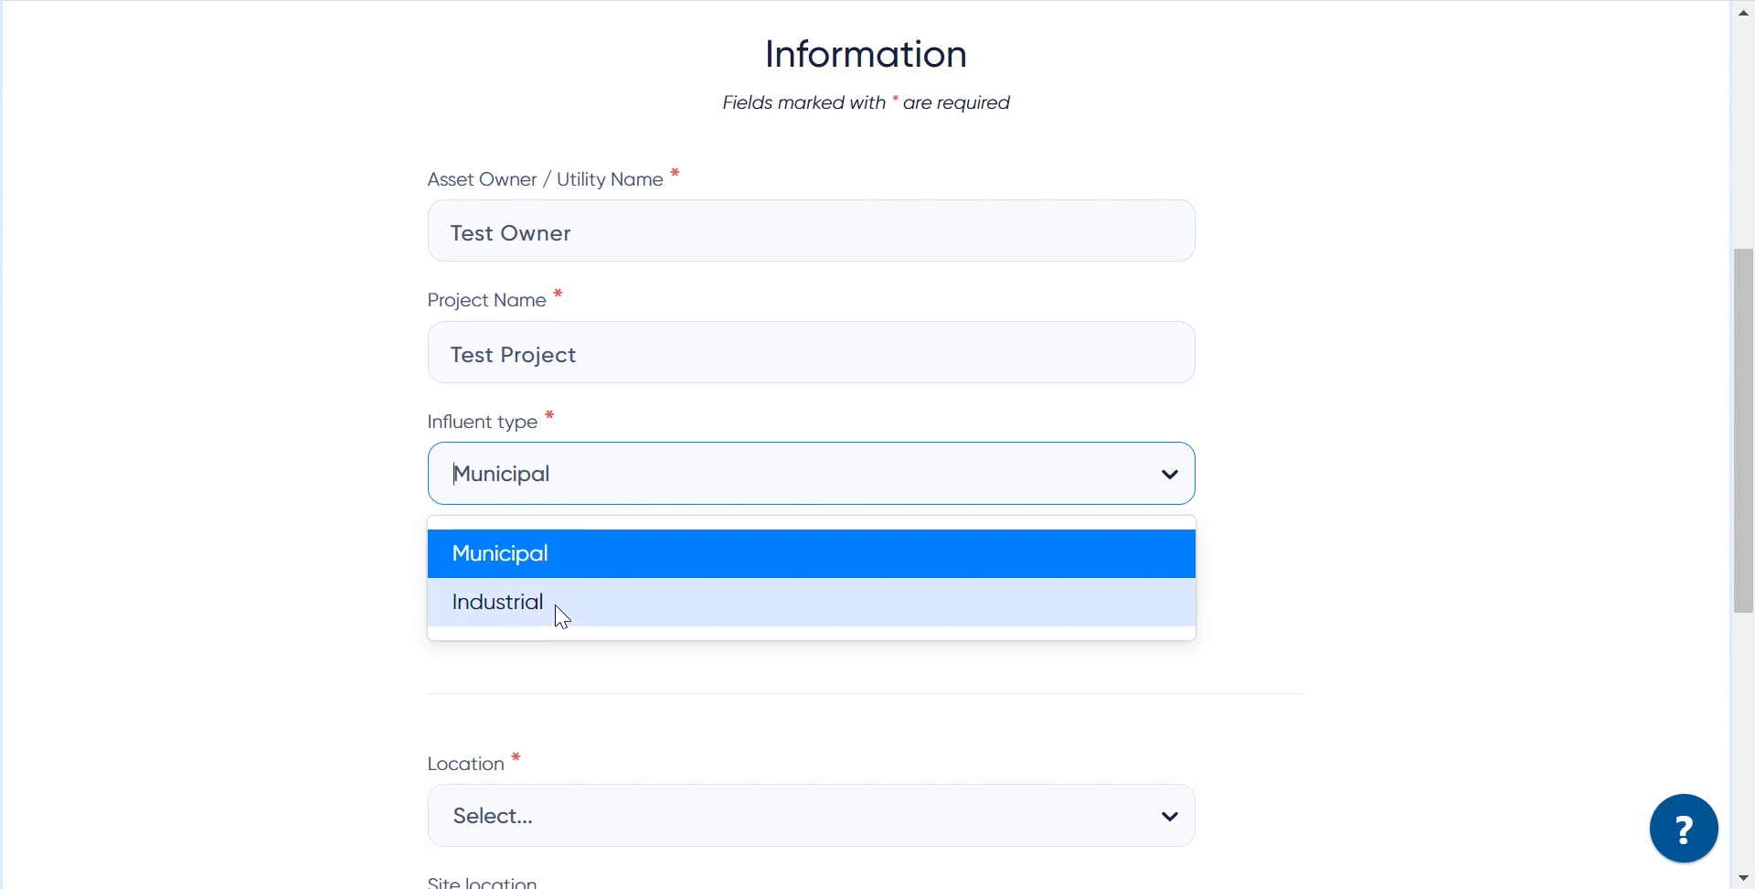
left_click(591, 566)
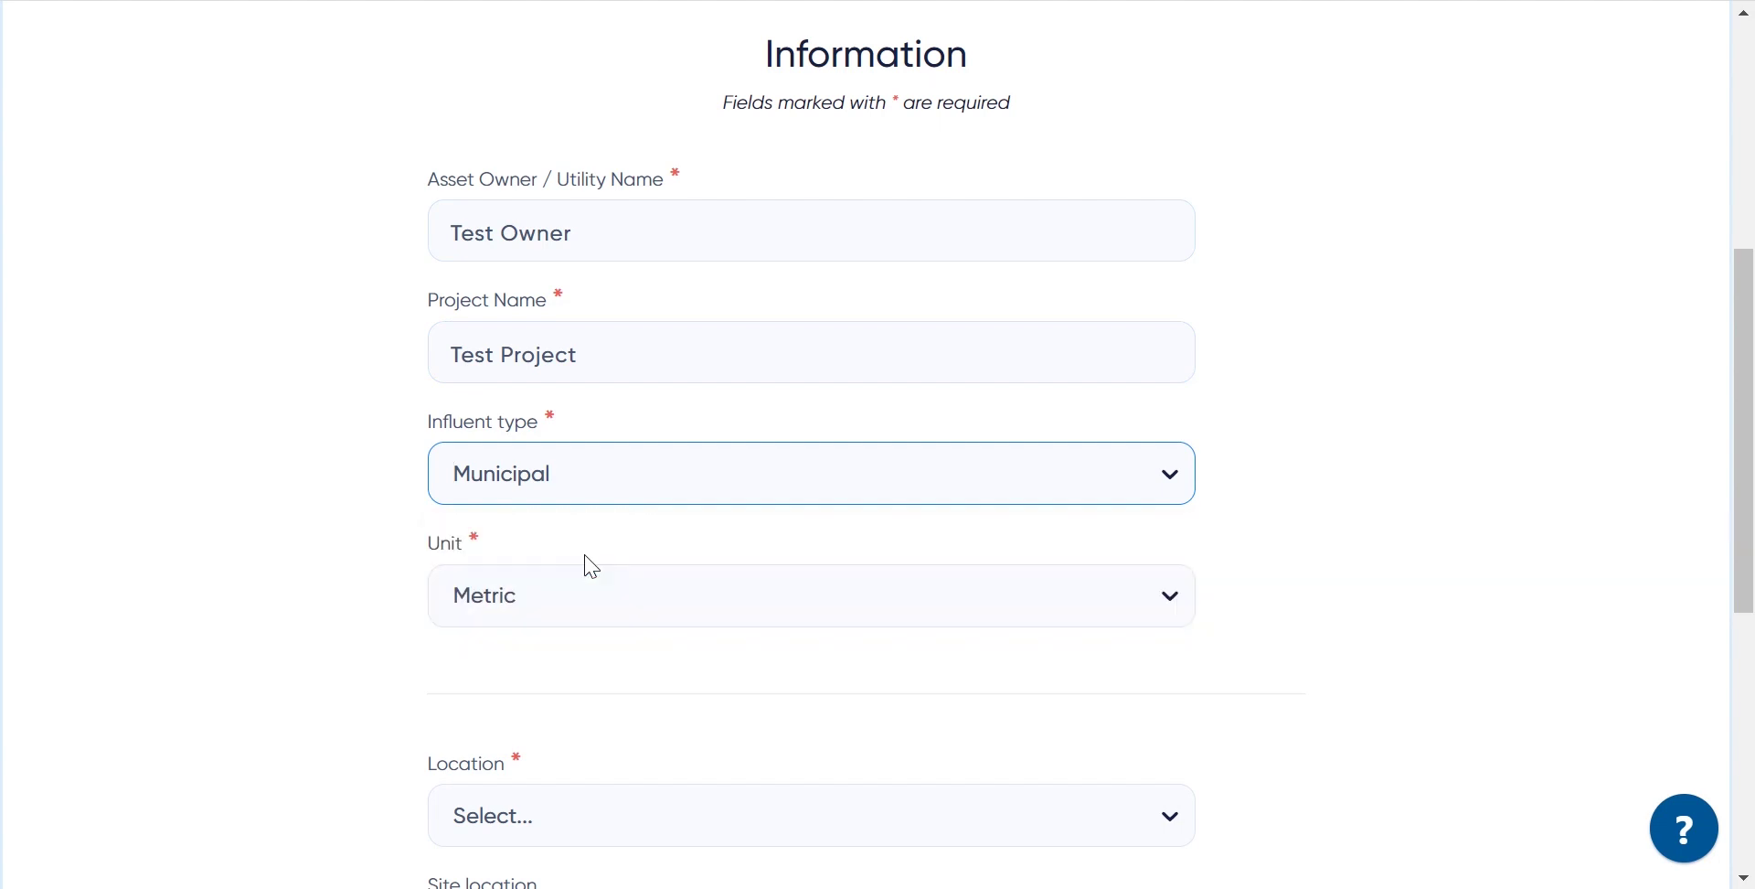
left_click(581, 603)
left_click(570, 727)
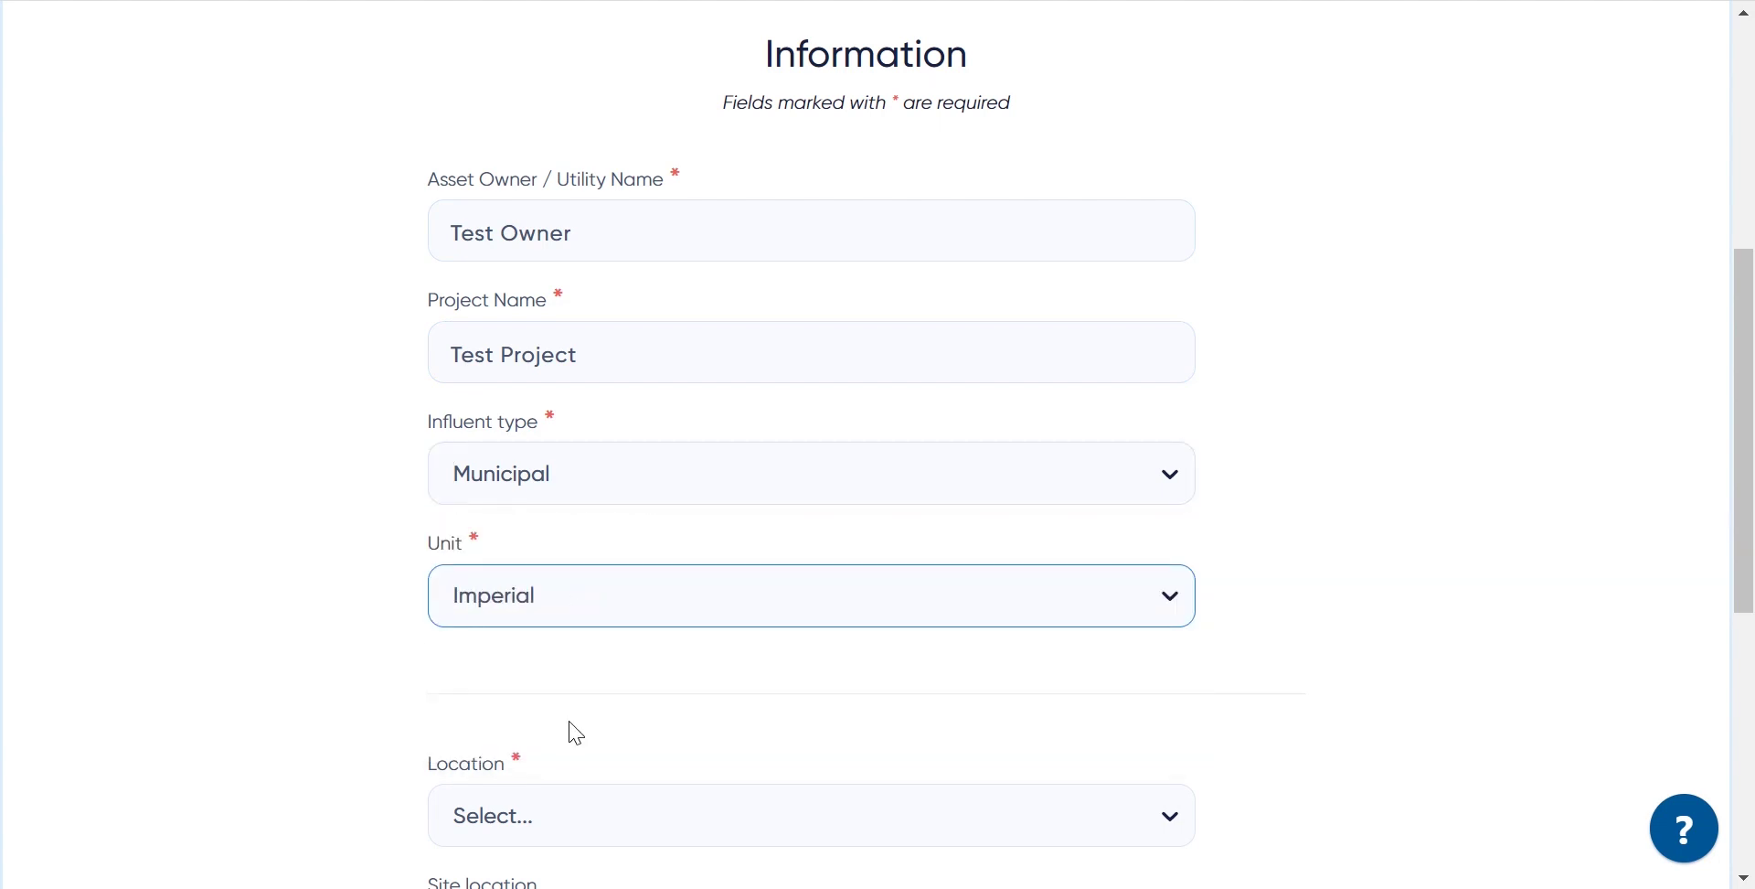
scroll(580, 701, "down", 5)
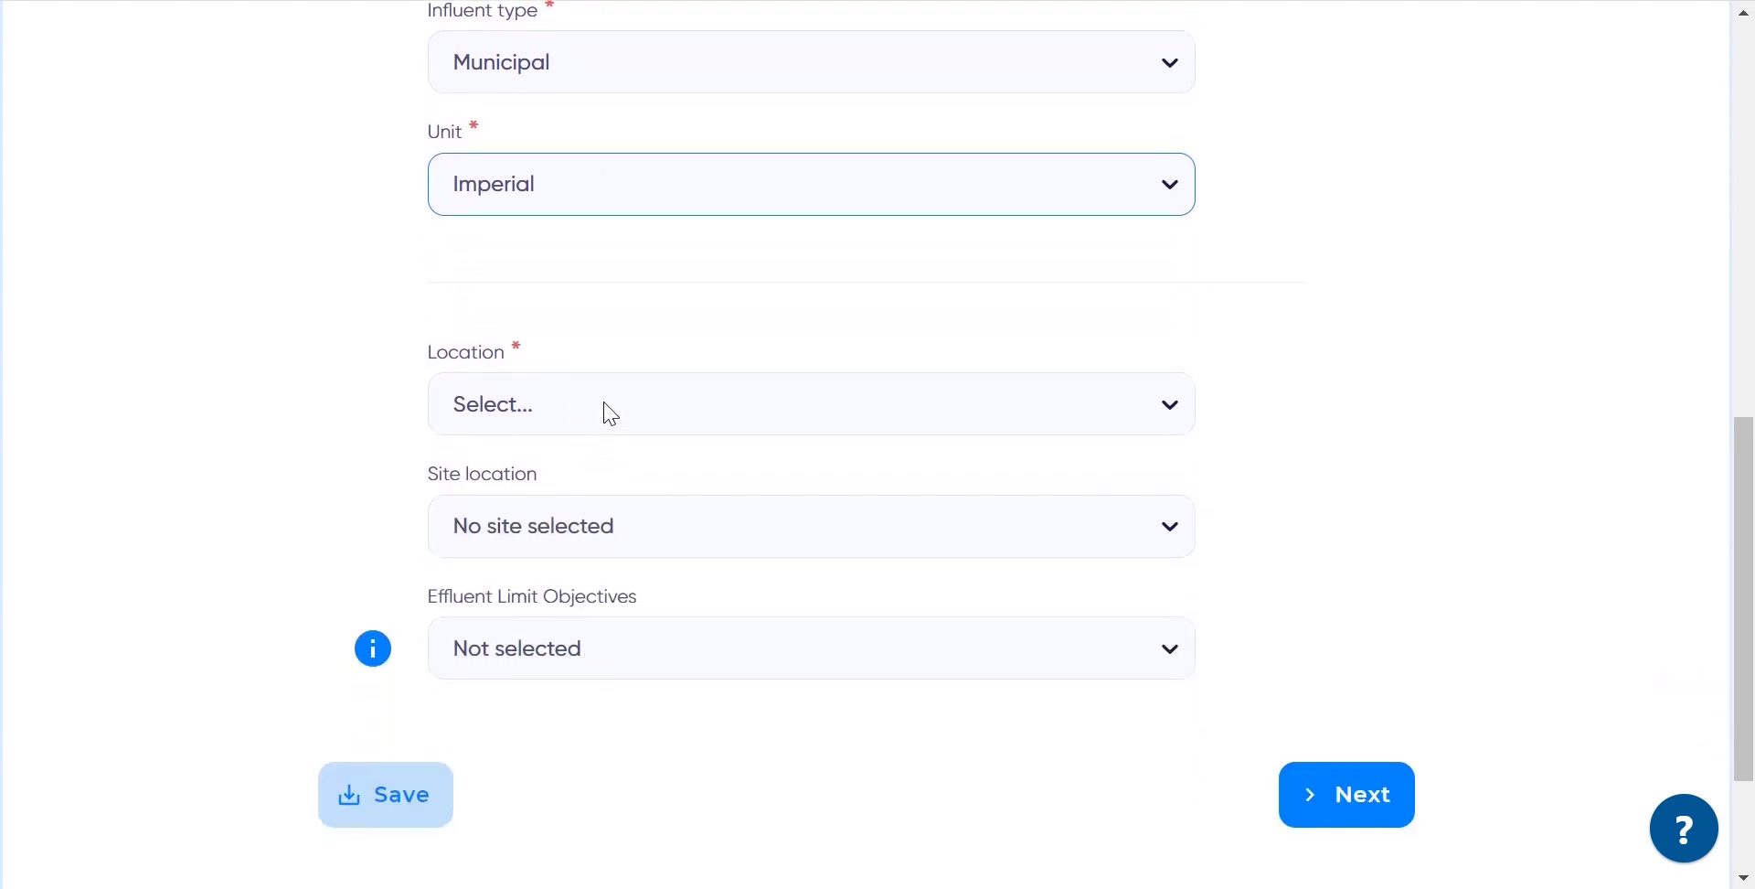
Step: Set the project location to United States
left_click(610, 412)
type("unite")
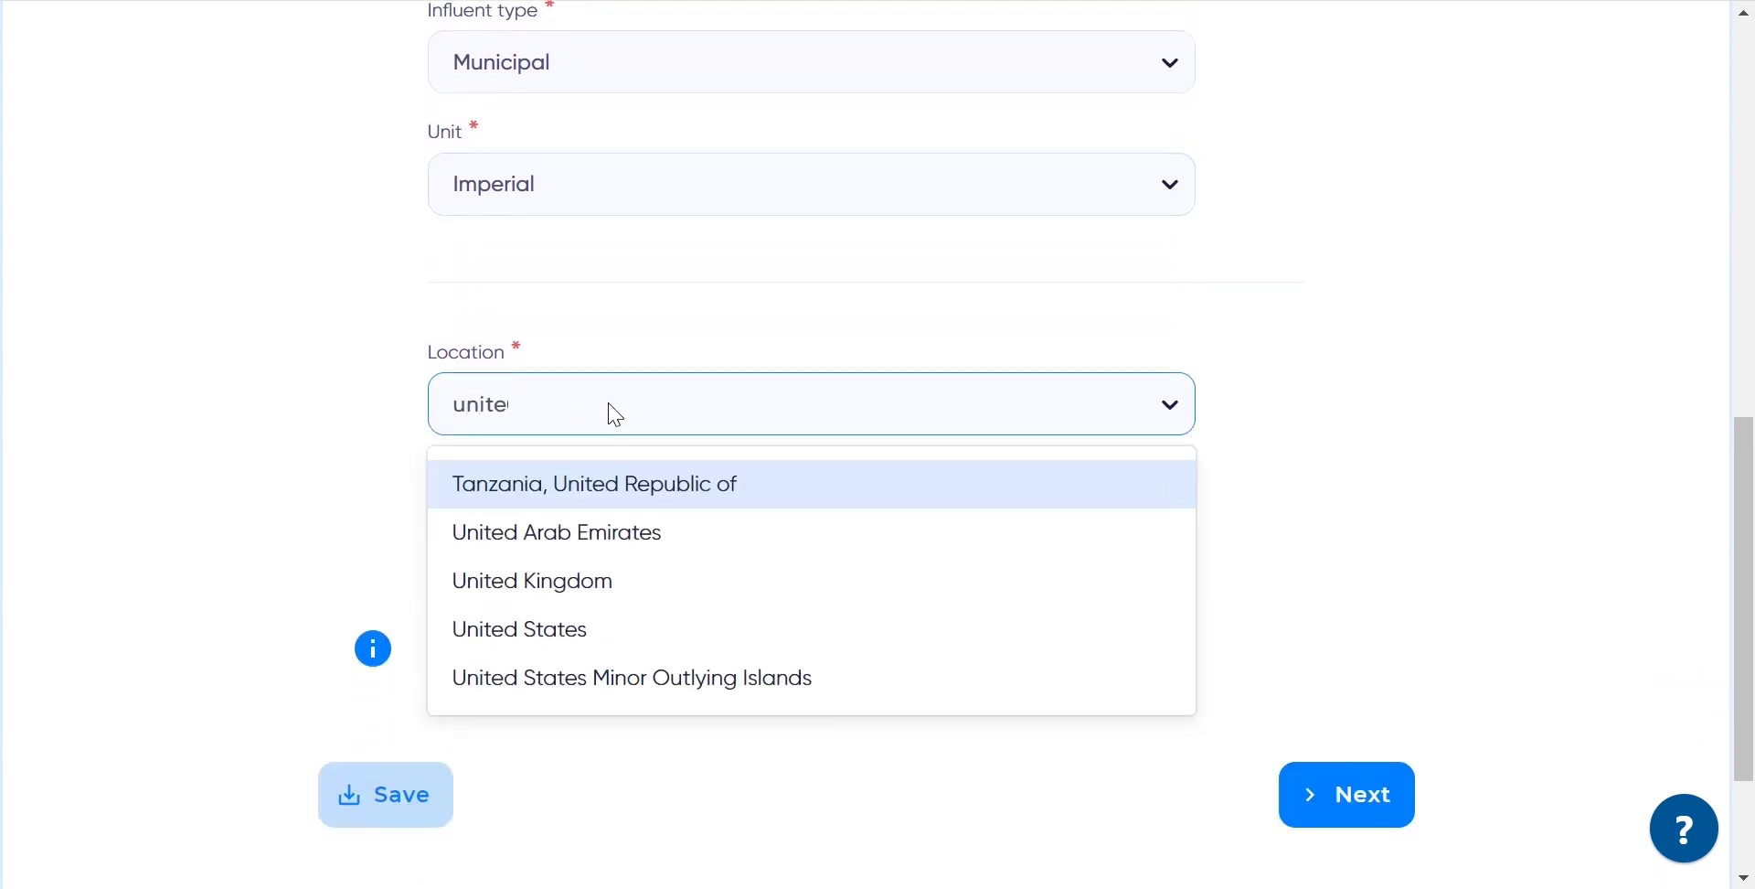
key("Down")
key("Down")
key("Down")
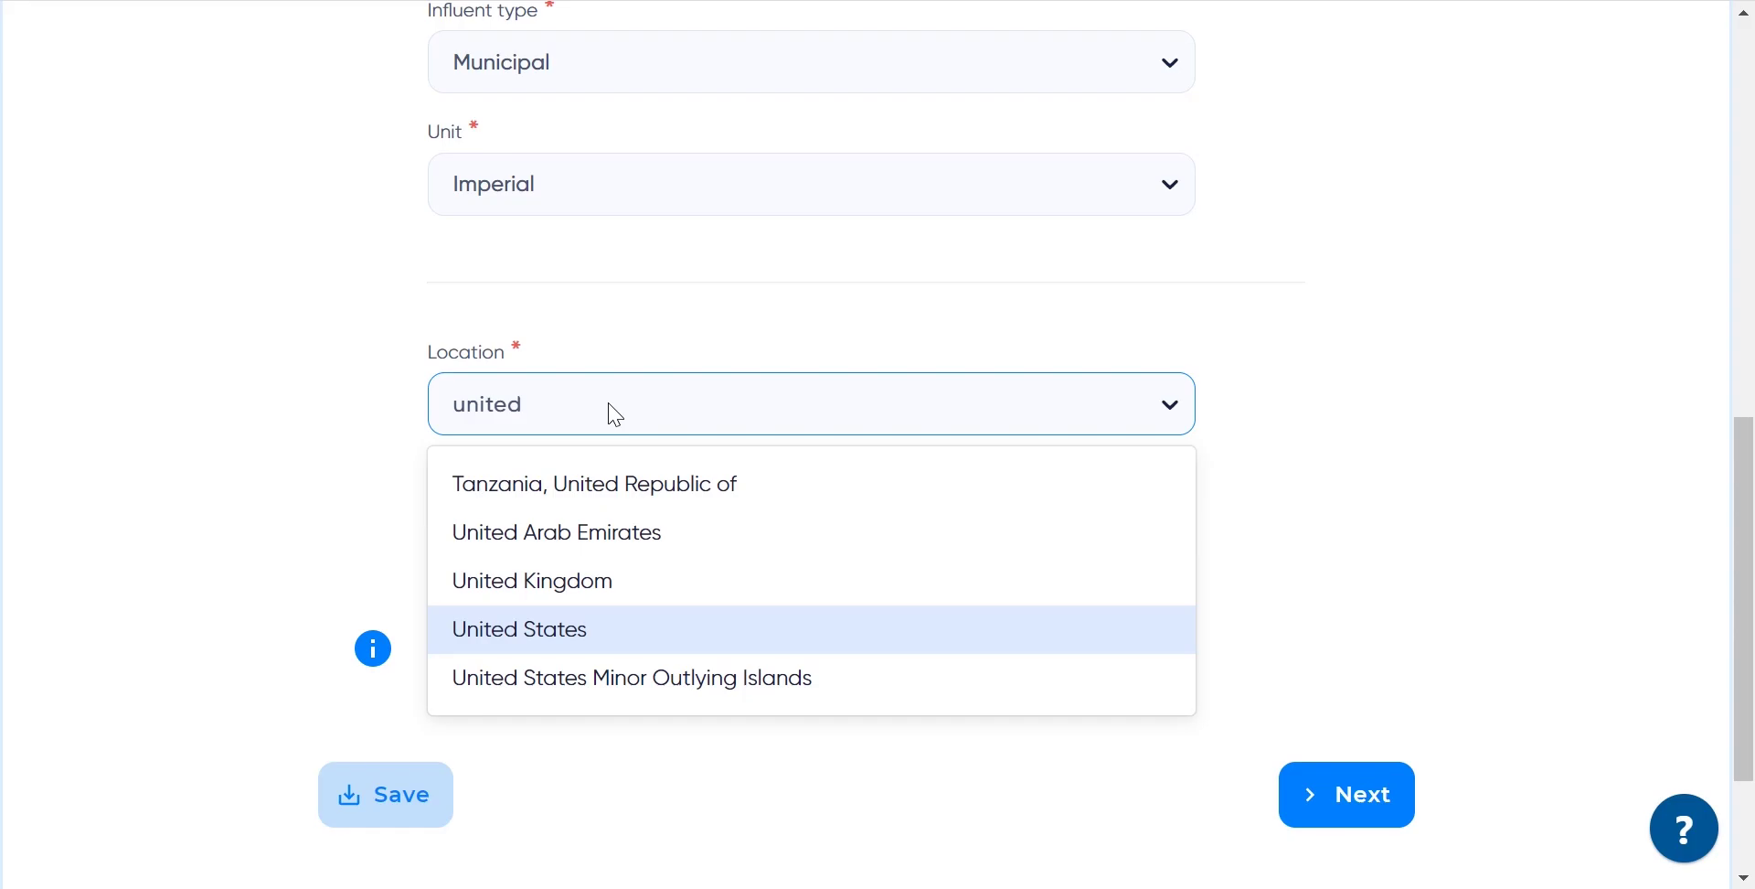
key("Return")
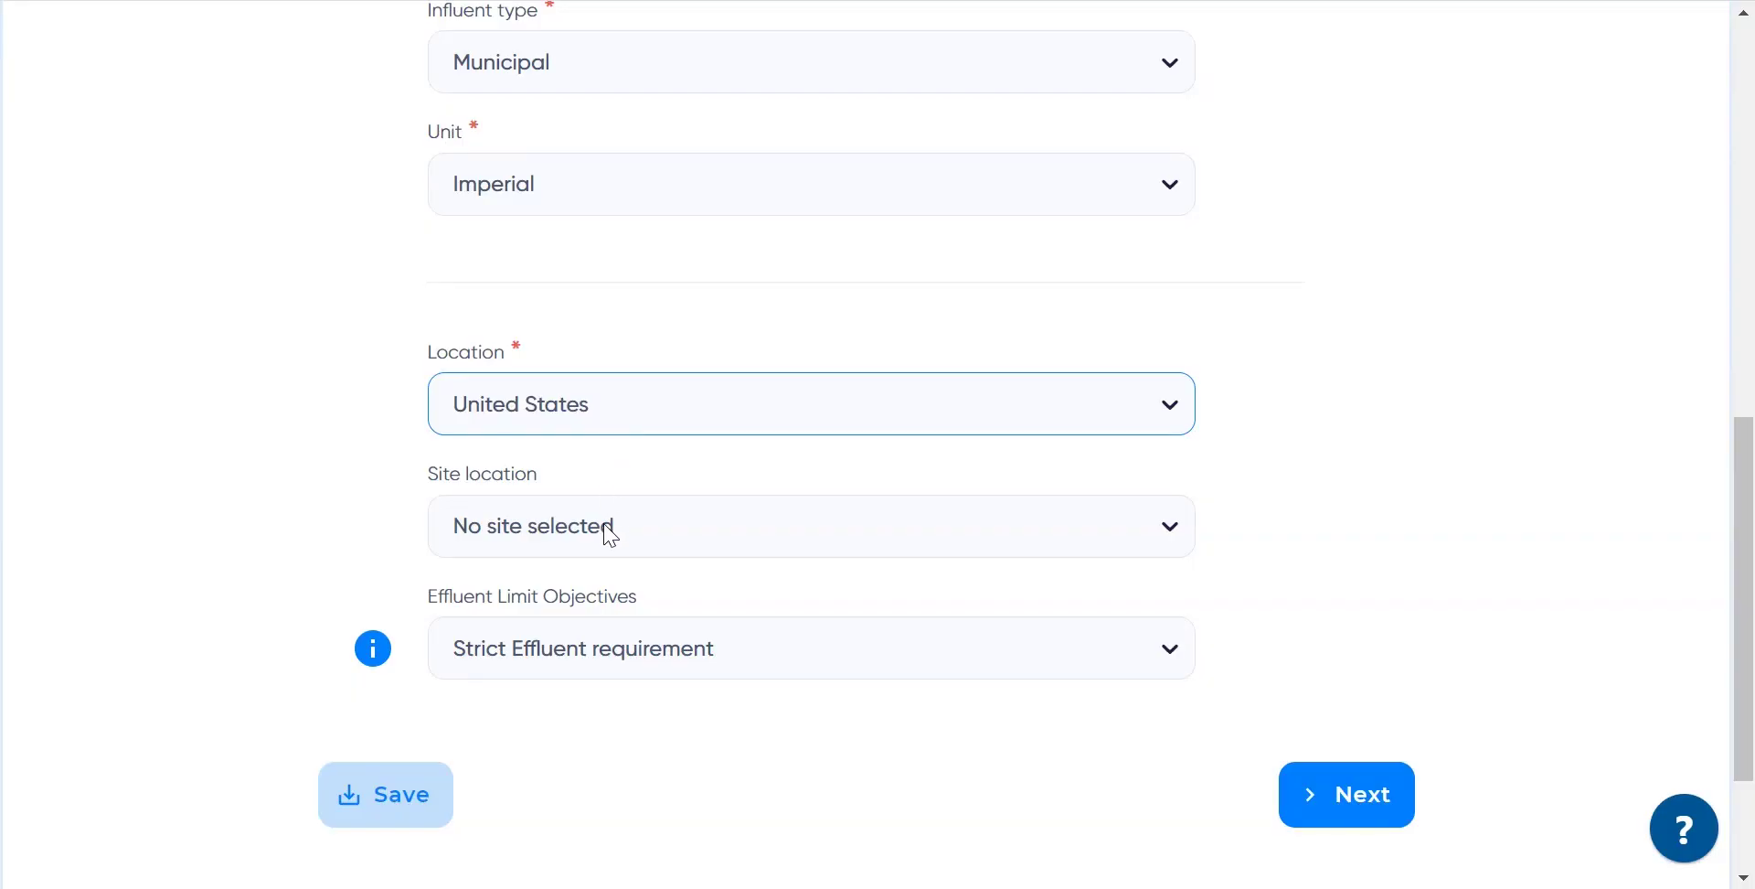
Step: Choose a site with existing assets and advance to the Design step
left_click(607, 526)
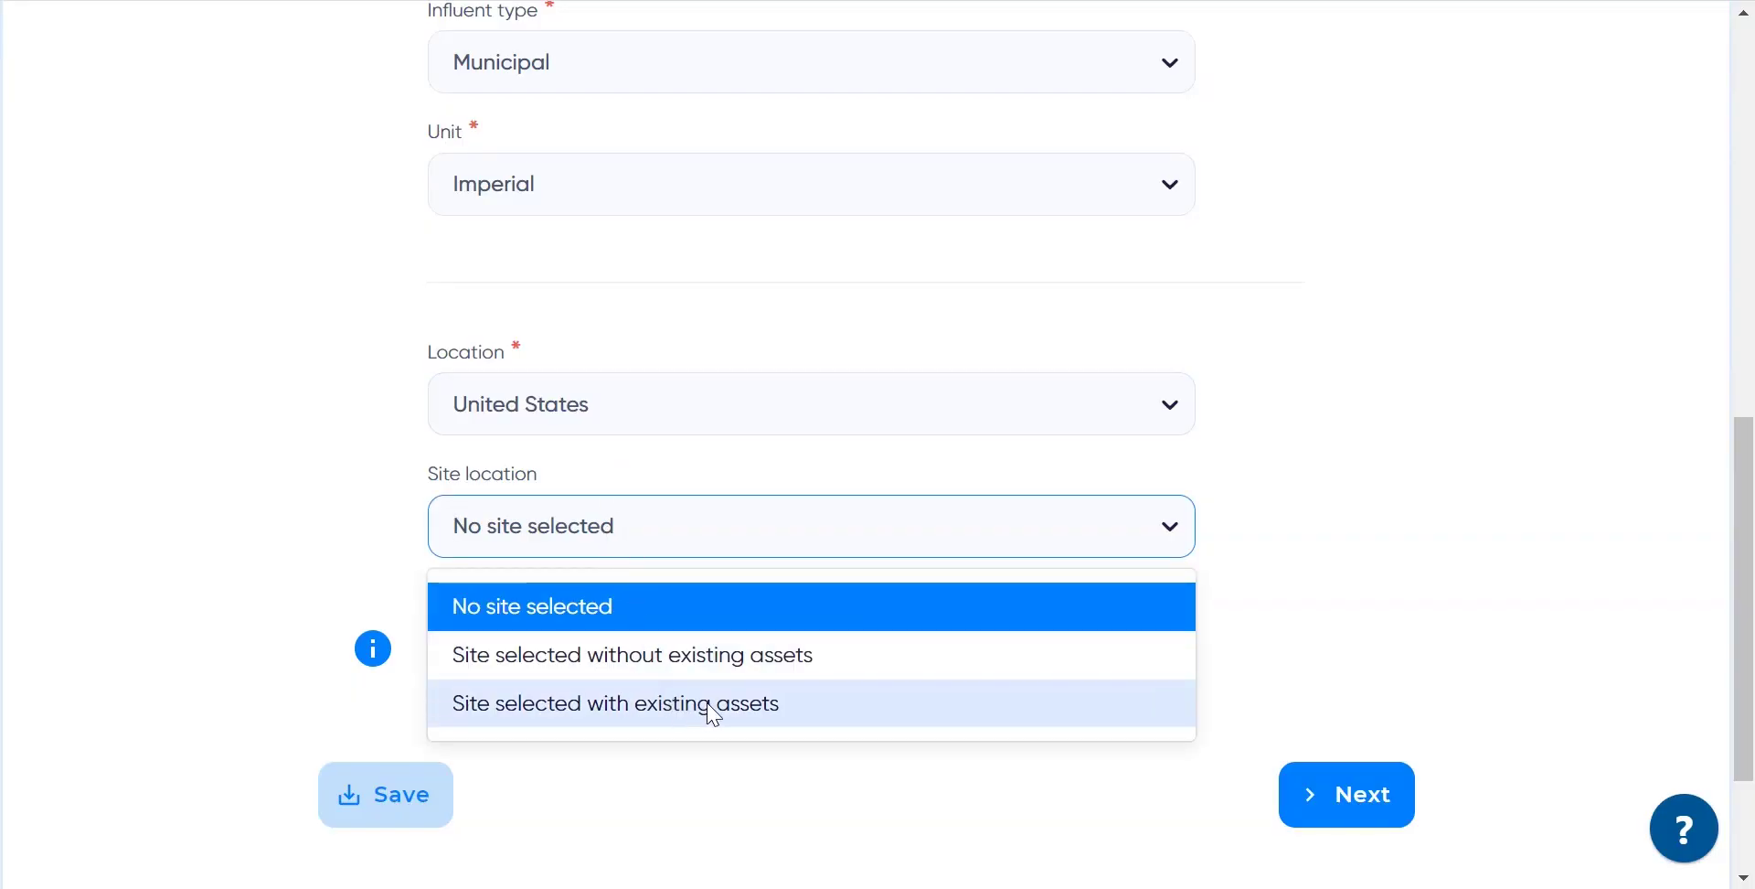
left_click(846, 709)
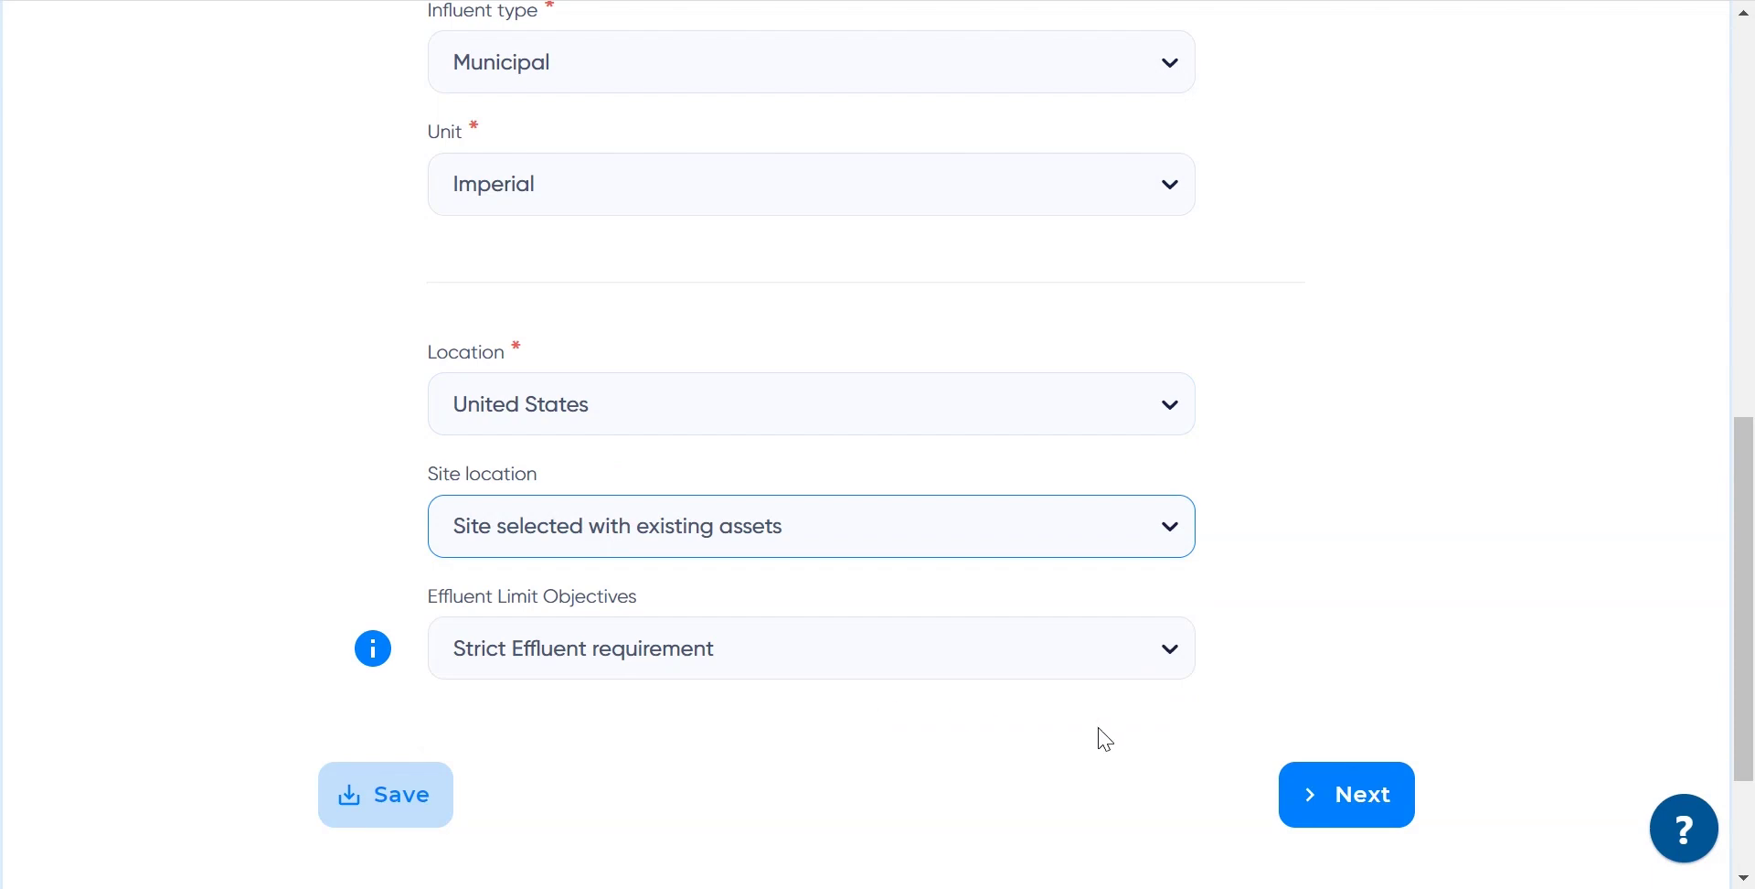
left_click(1372, 797)
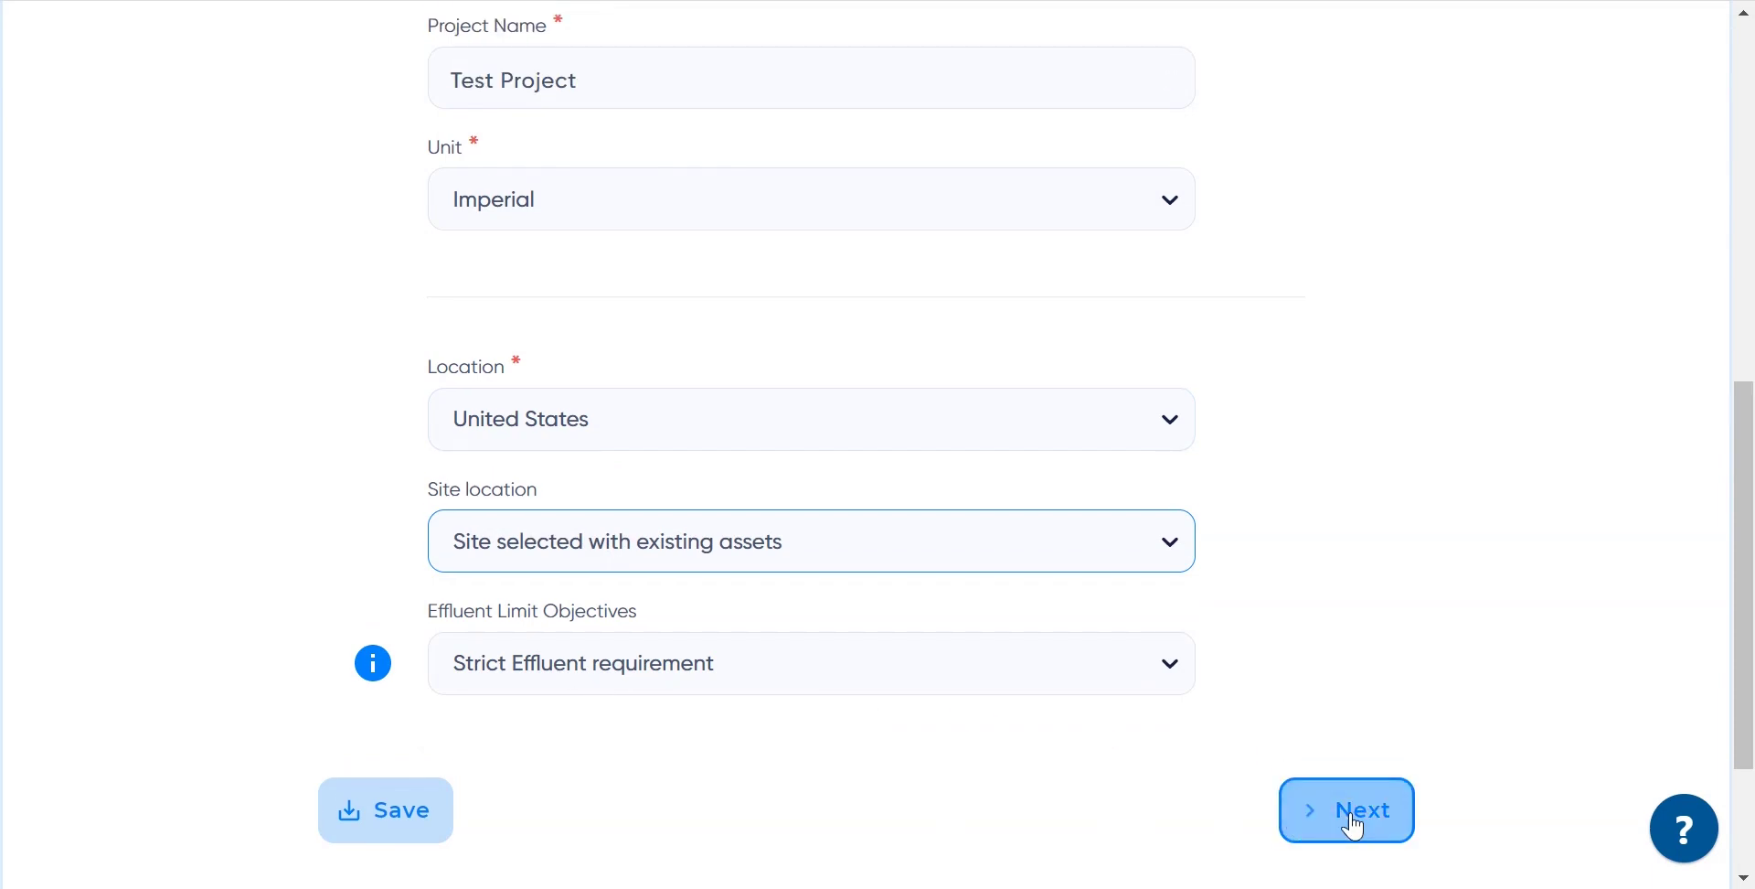
Step: Choose Primary Clarifier for primary treatment and keep CAS for biological treatment
scroll(1079, 510, "down", 3)
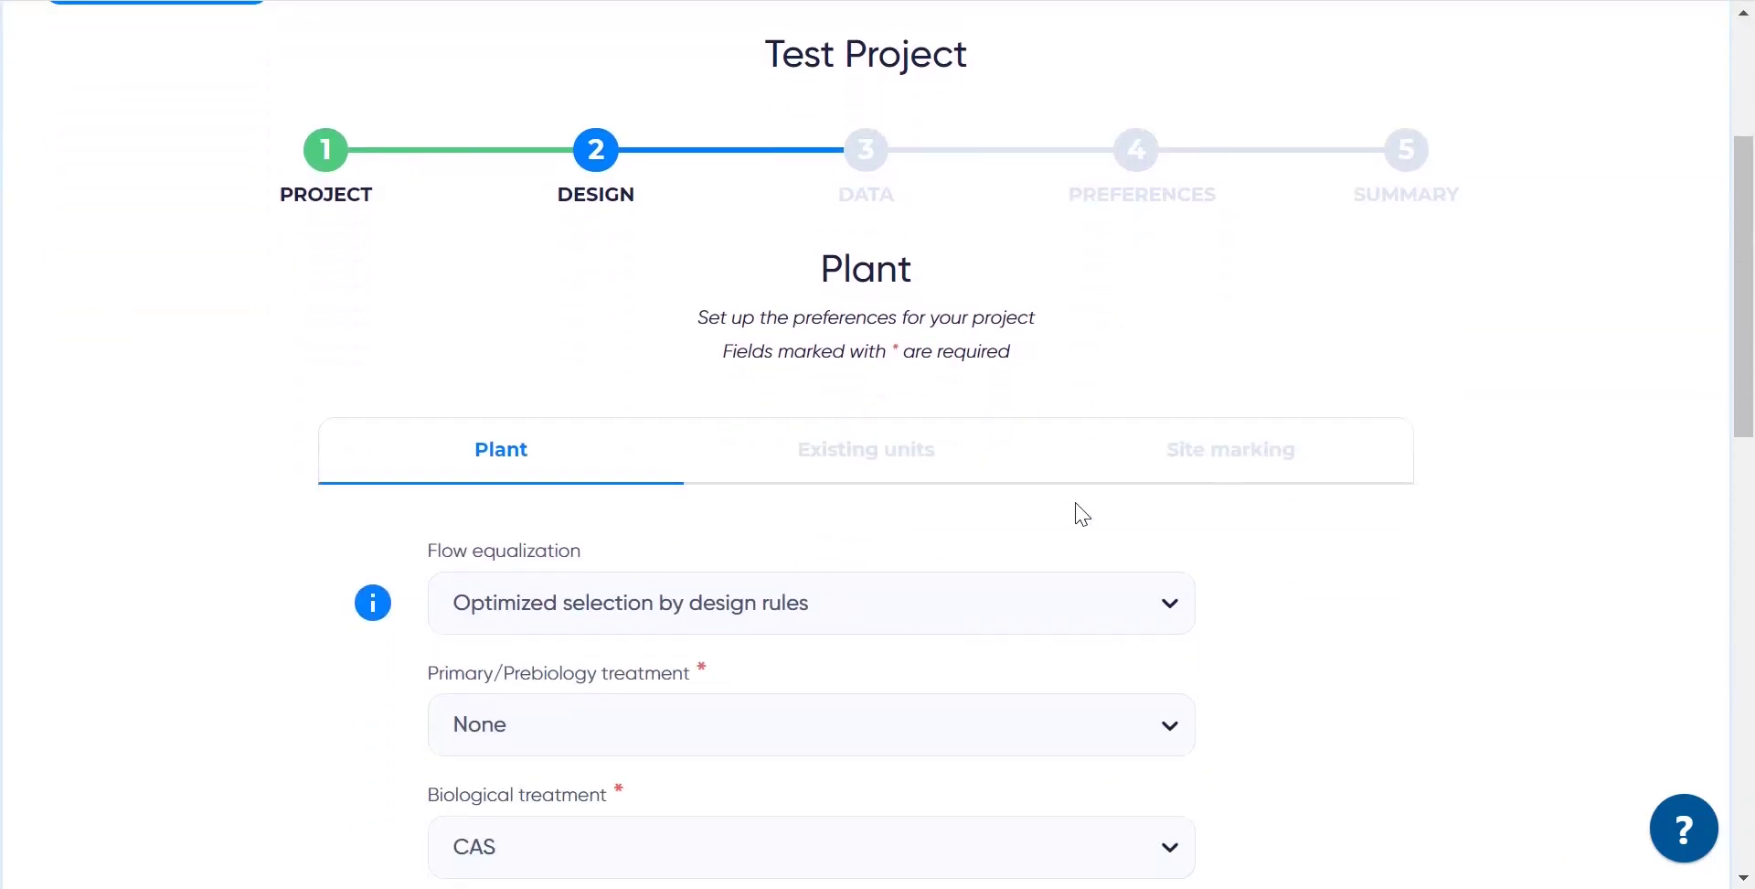
scroll(737, 502, "down", 2)
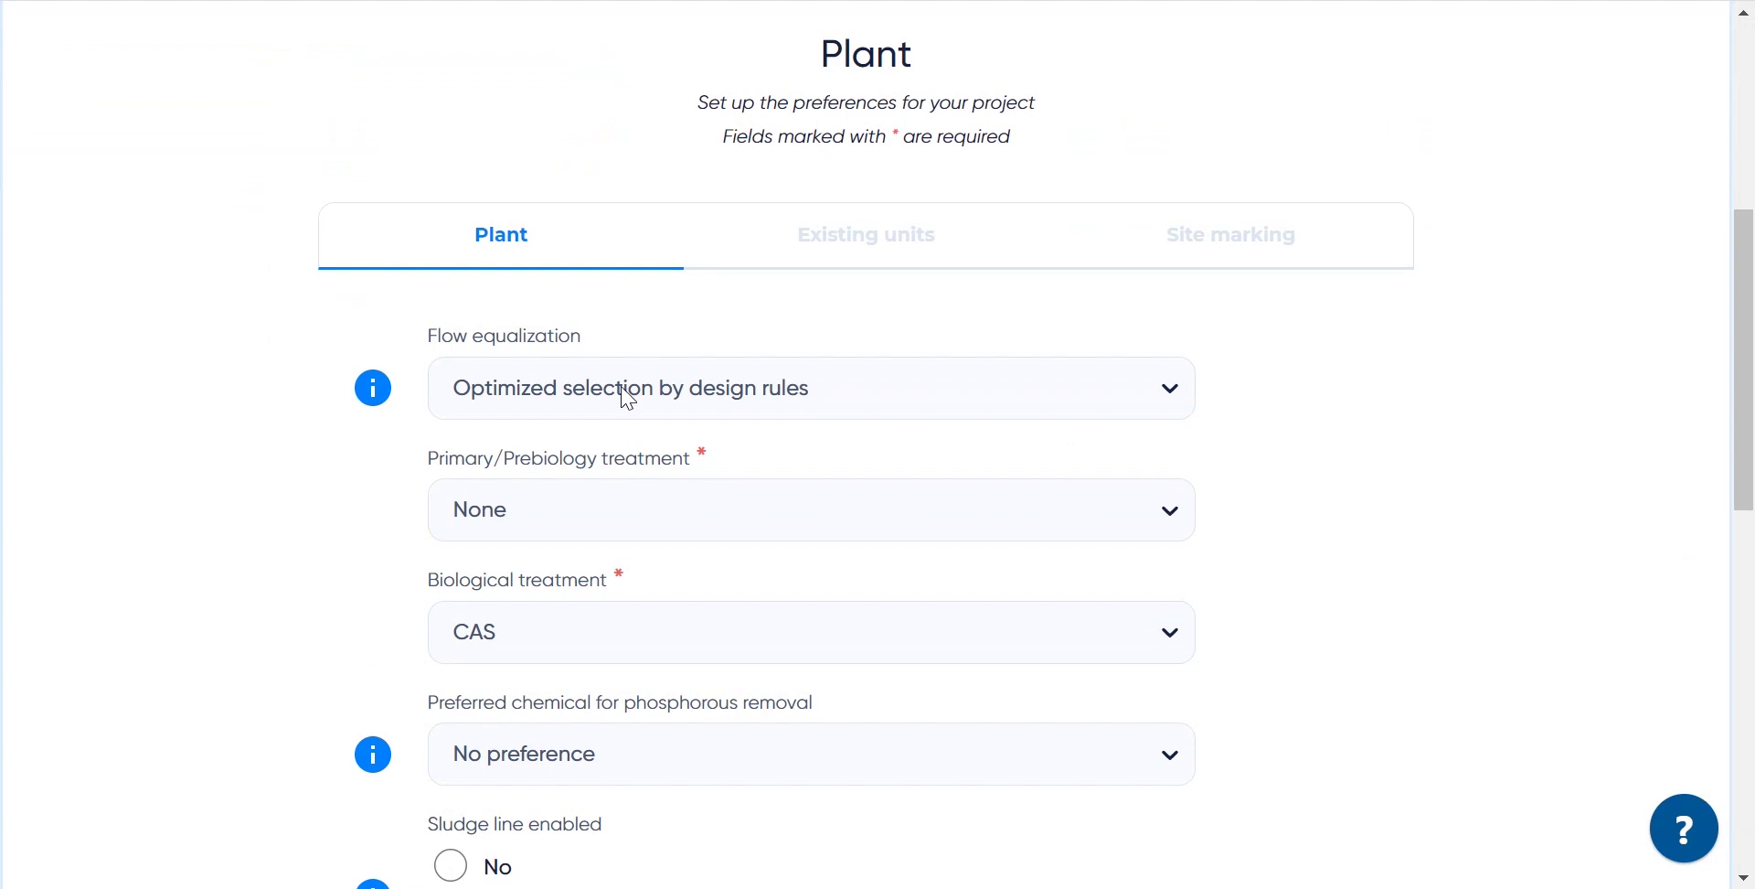
left_click(600, 512)
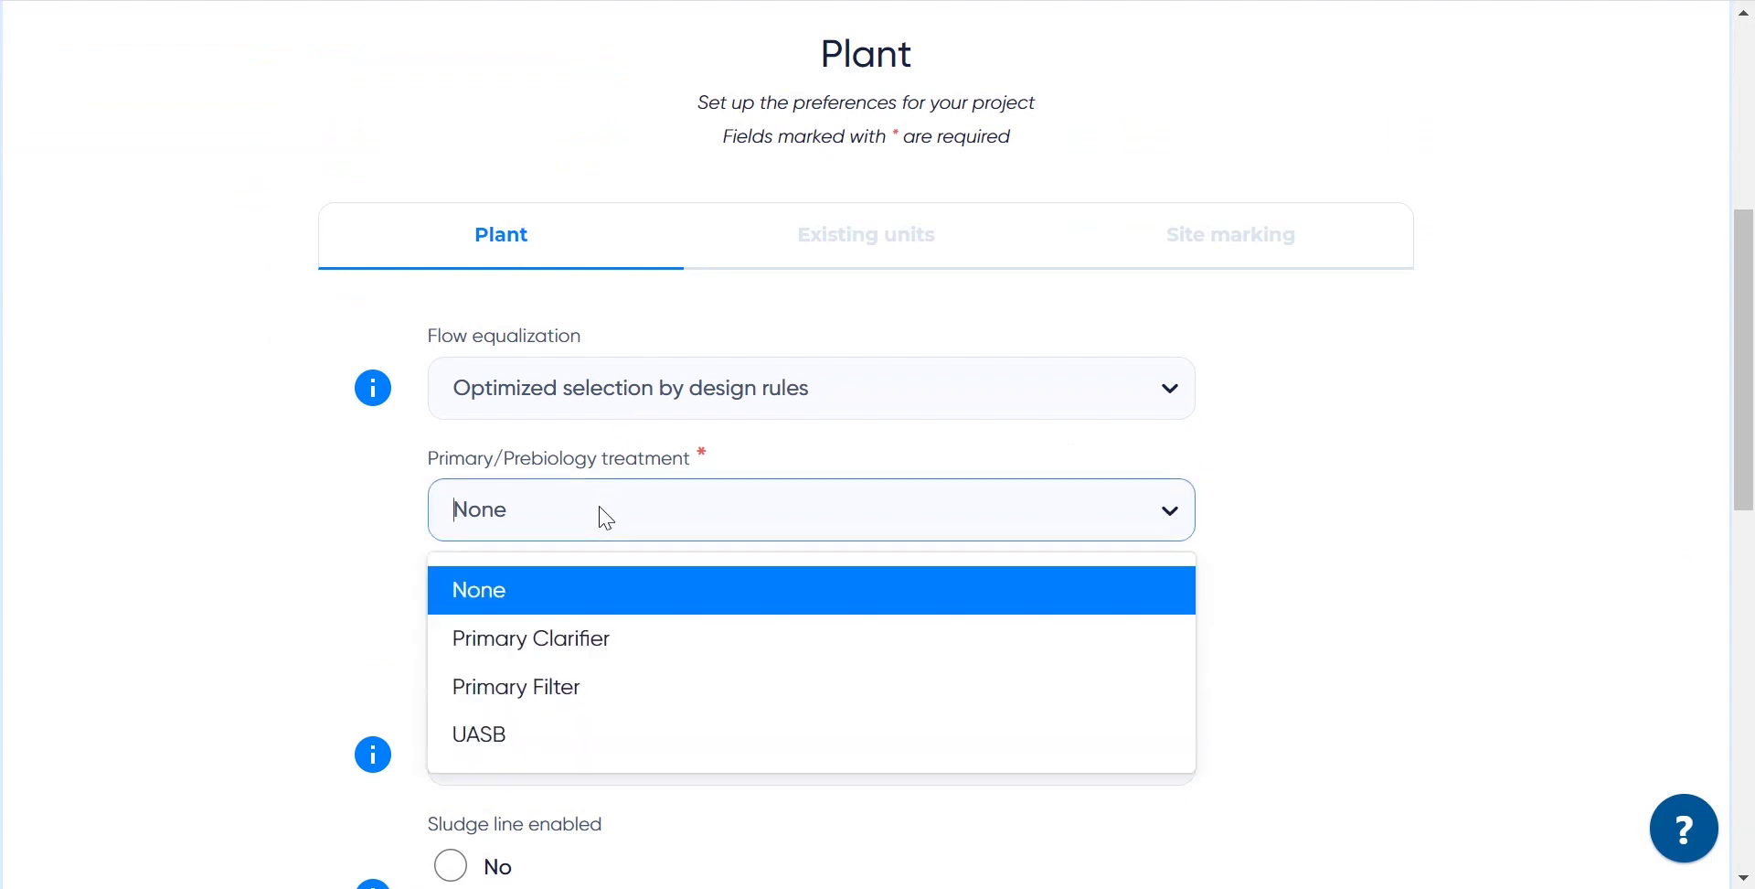
left_click(583, 647)
left_click(579, 654)
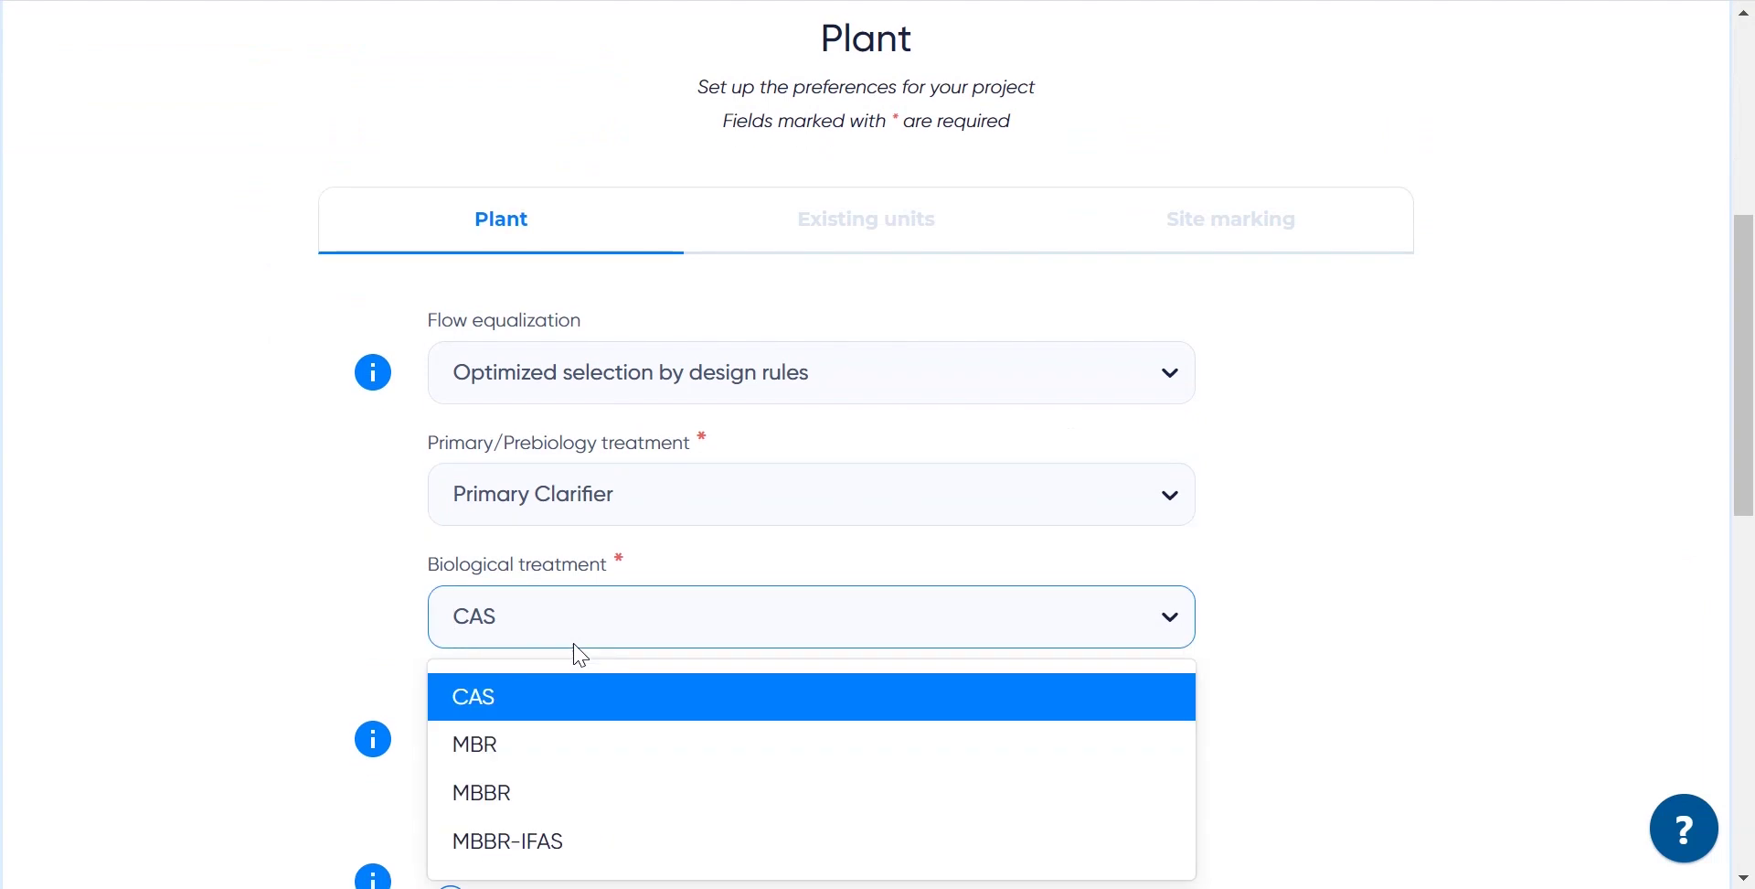
scroll(567, 650, "down", 2)
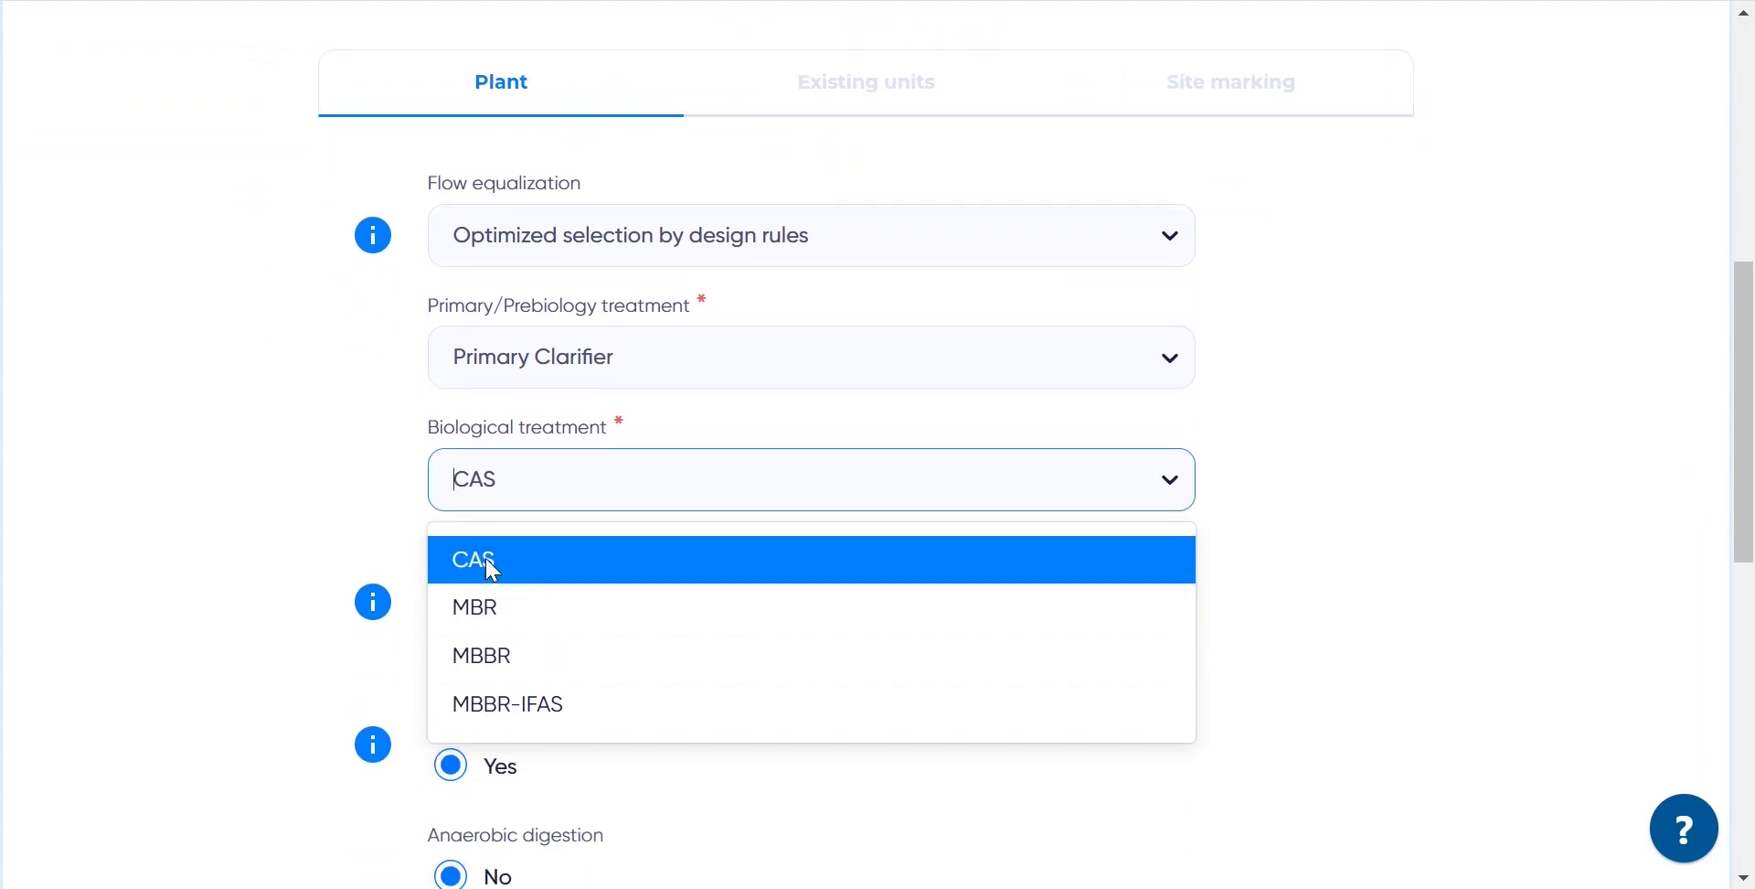
left_click(492, 571)
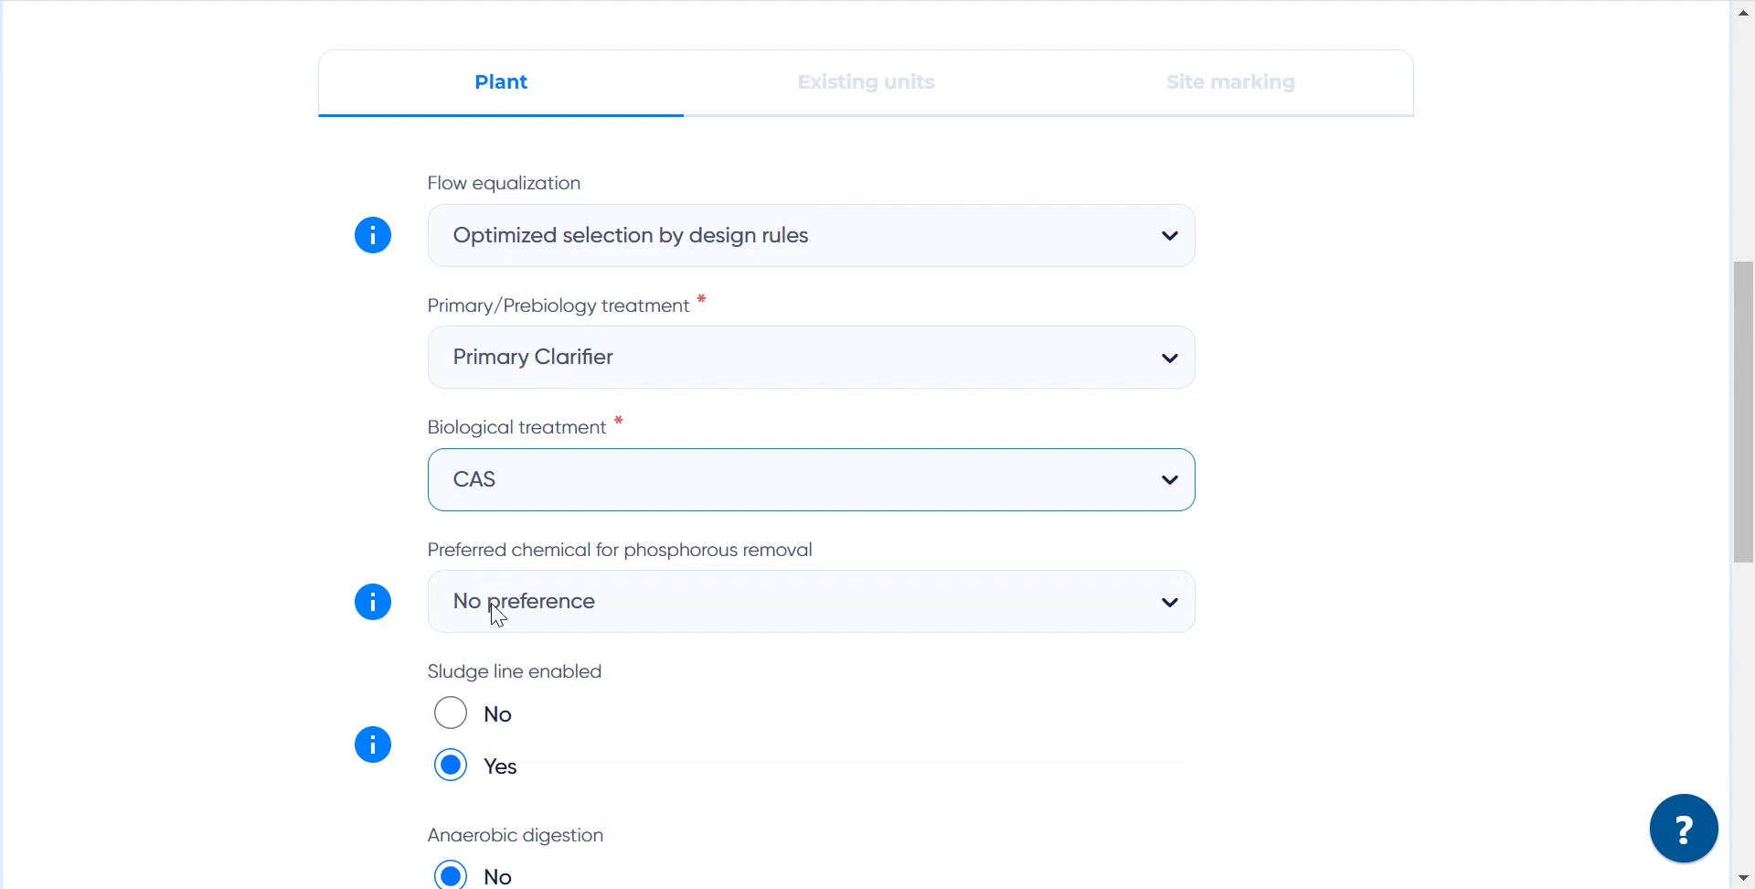
Step: Use FeCl3 for phosphorous removal, enable anaerobic digestion, and select UV disinfection
left_click(498, 615)
left_click(501, 590)
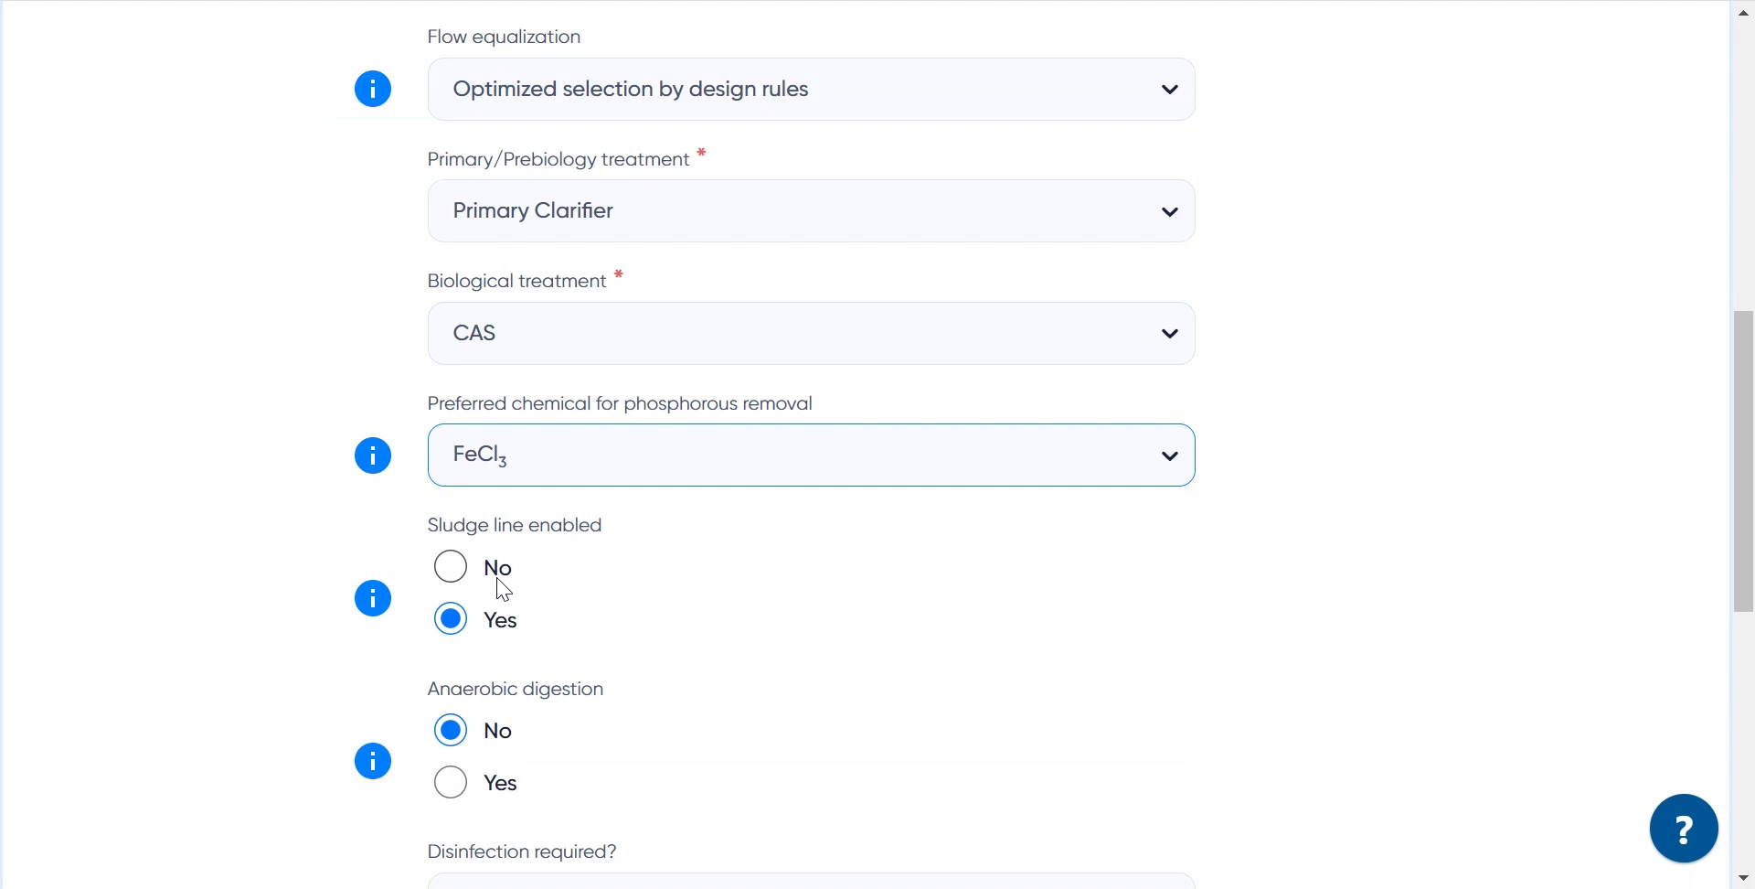
scroll(540, 615, "down", 3)
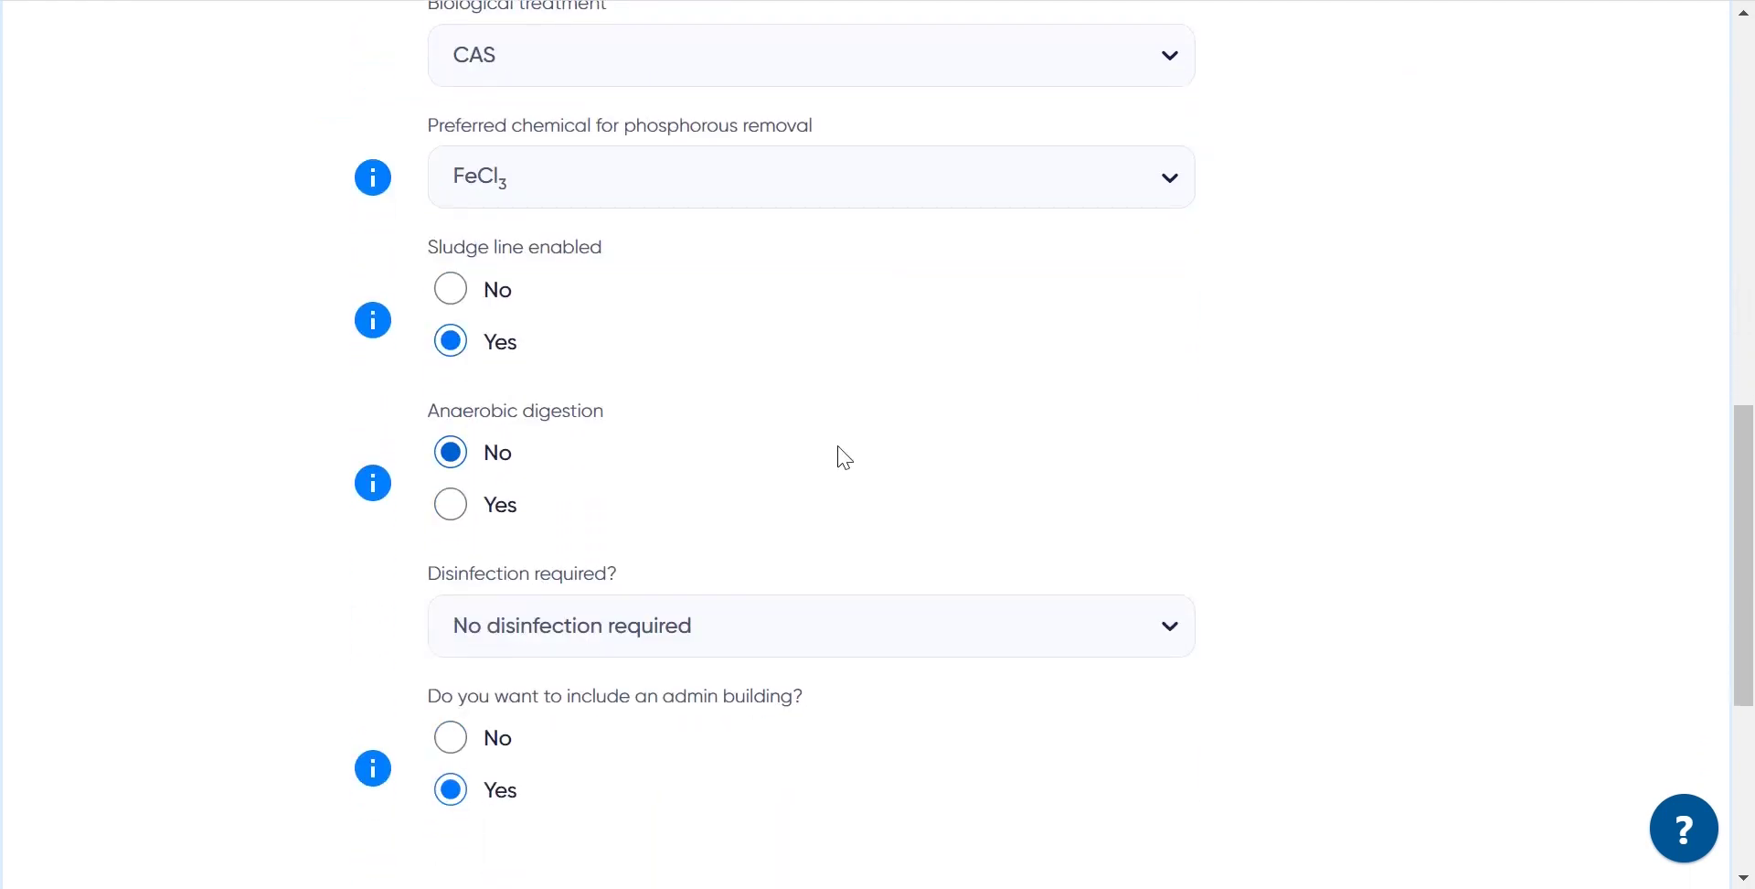
left_click(490, 509)
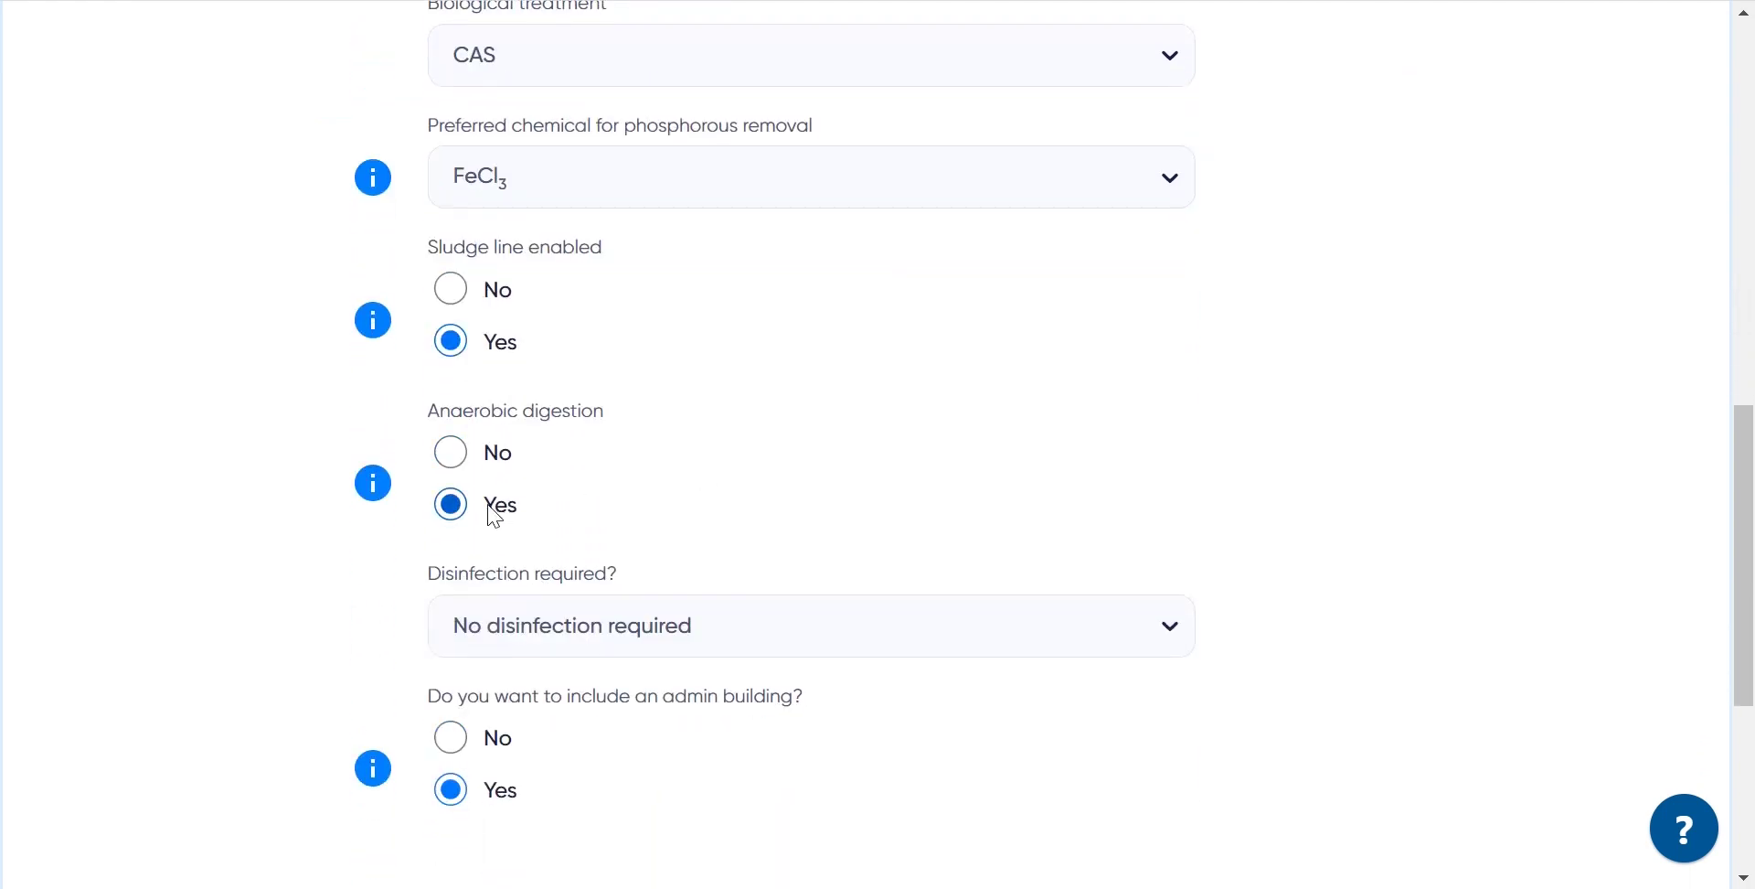
left_click(611, 627)
left_click(590, 695)
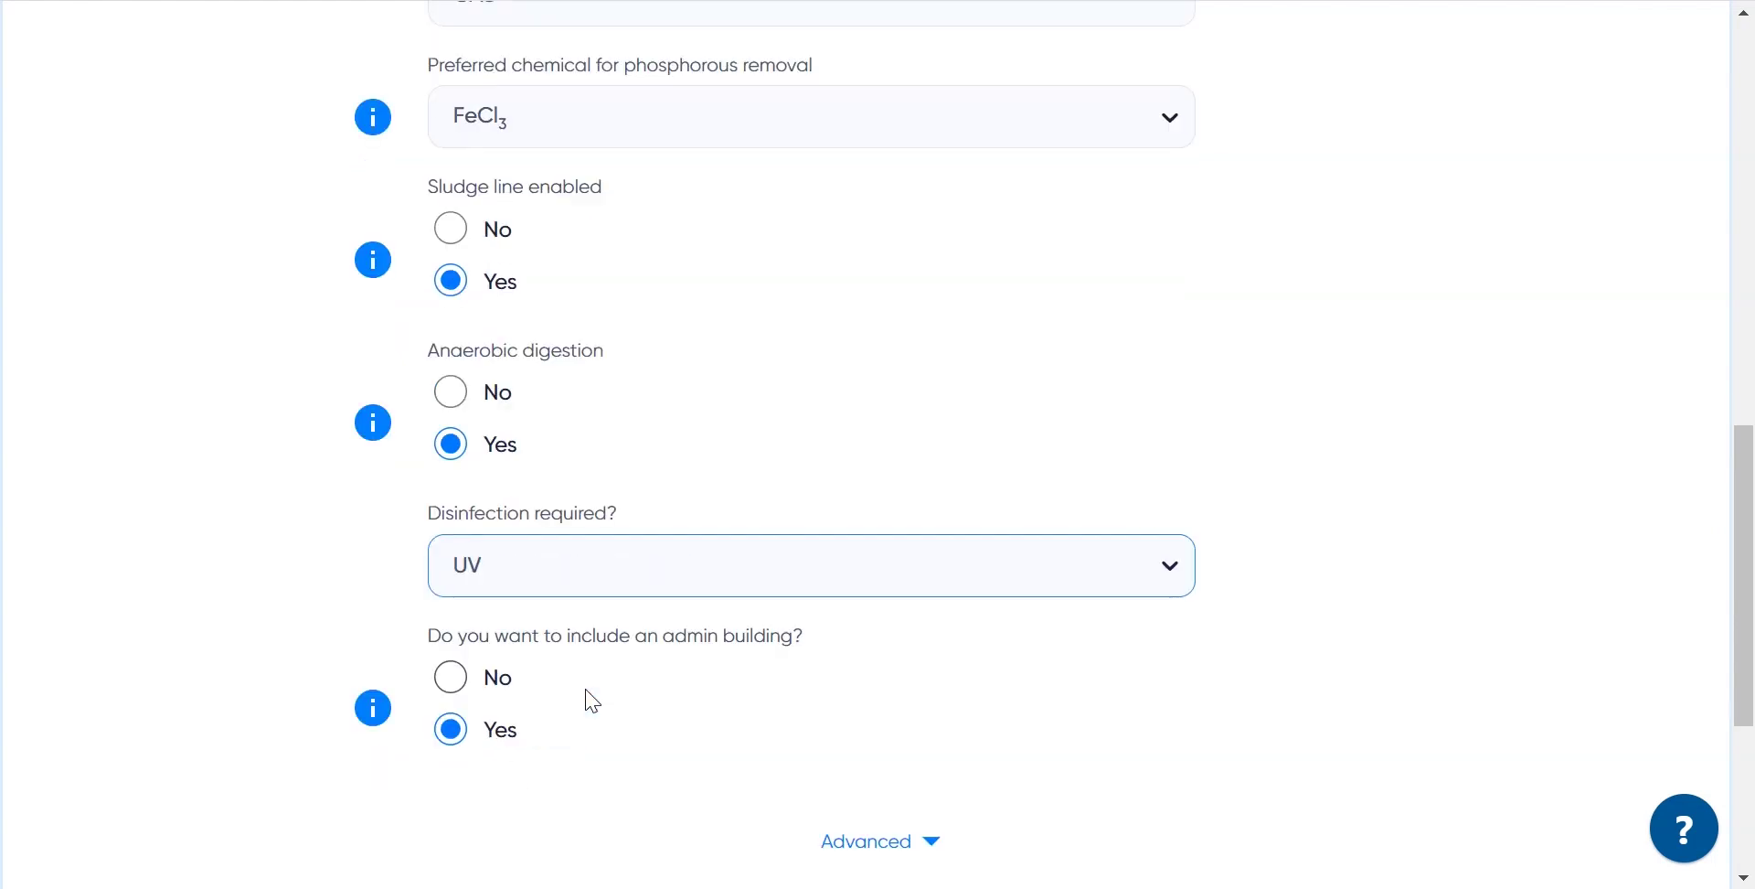
scroll(950, 700, "down", 2)
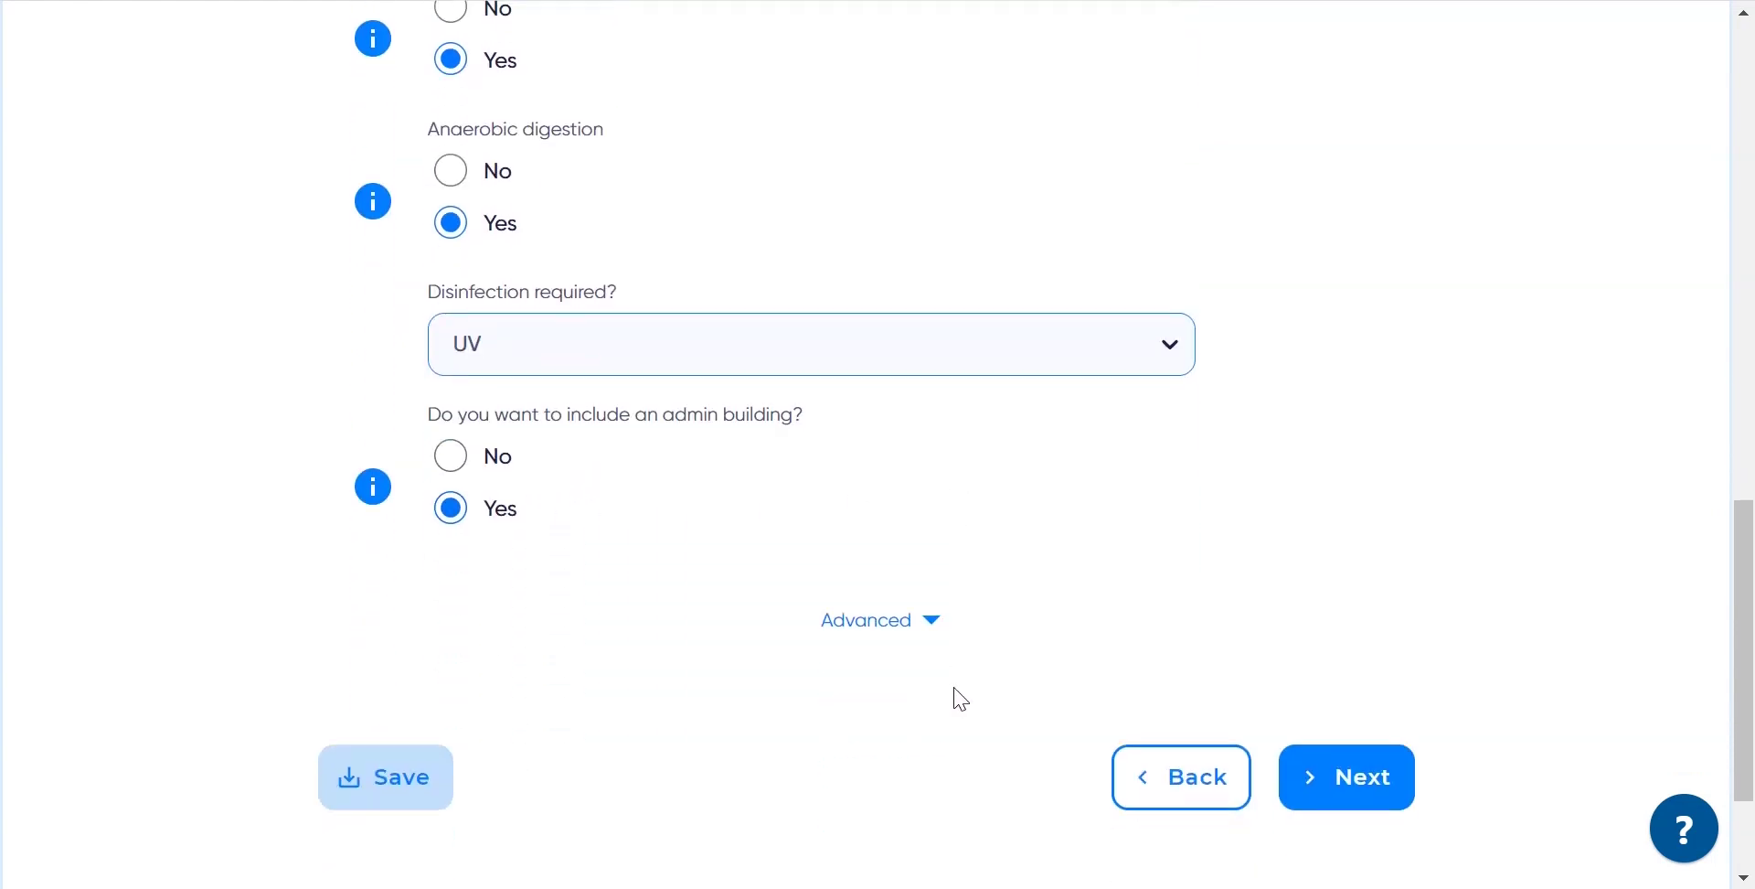
scroll(1097, 681, "down", 2)
Step: Submit the plant settings and move to the Existing units form
left_click(1327, 610)
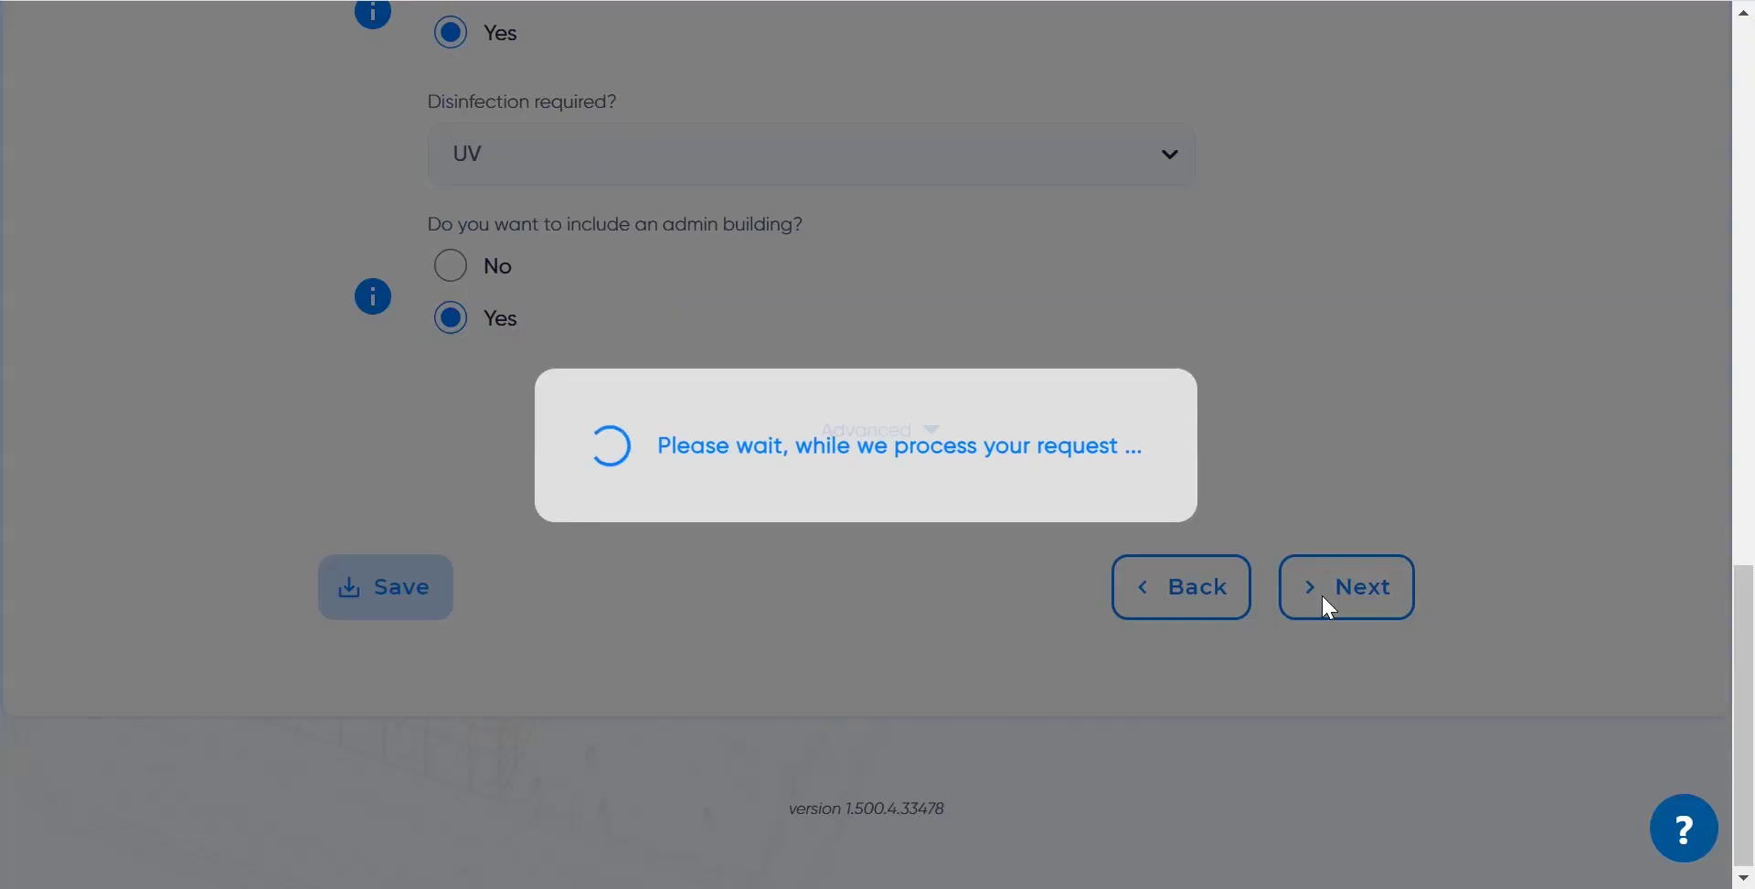
scroll(1132, 321, "down", 4)
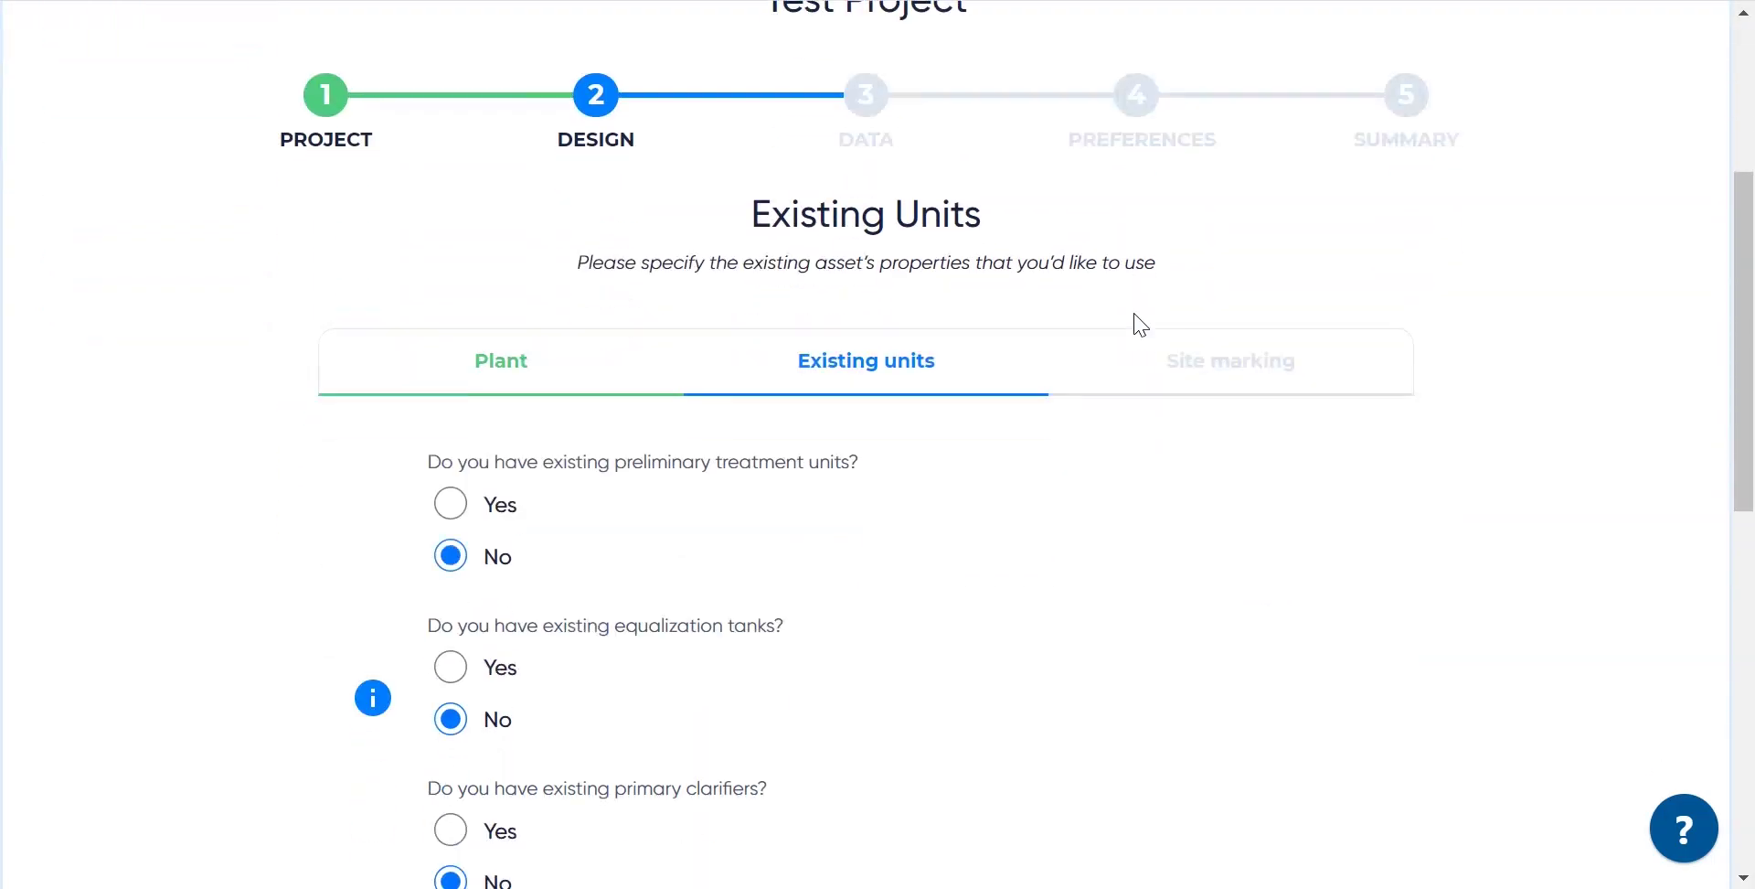
scroll(1132, 321, "down", 3)
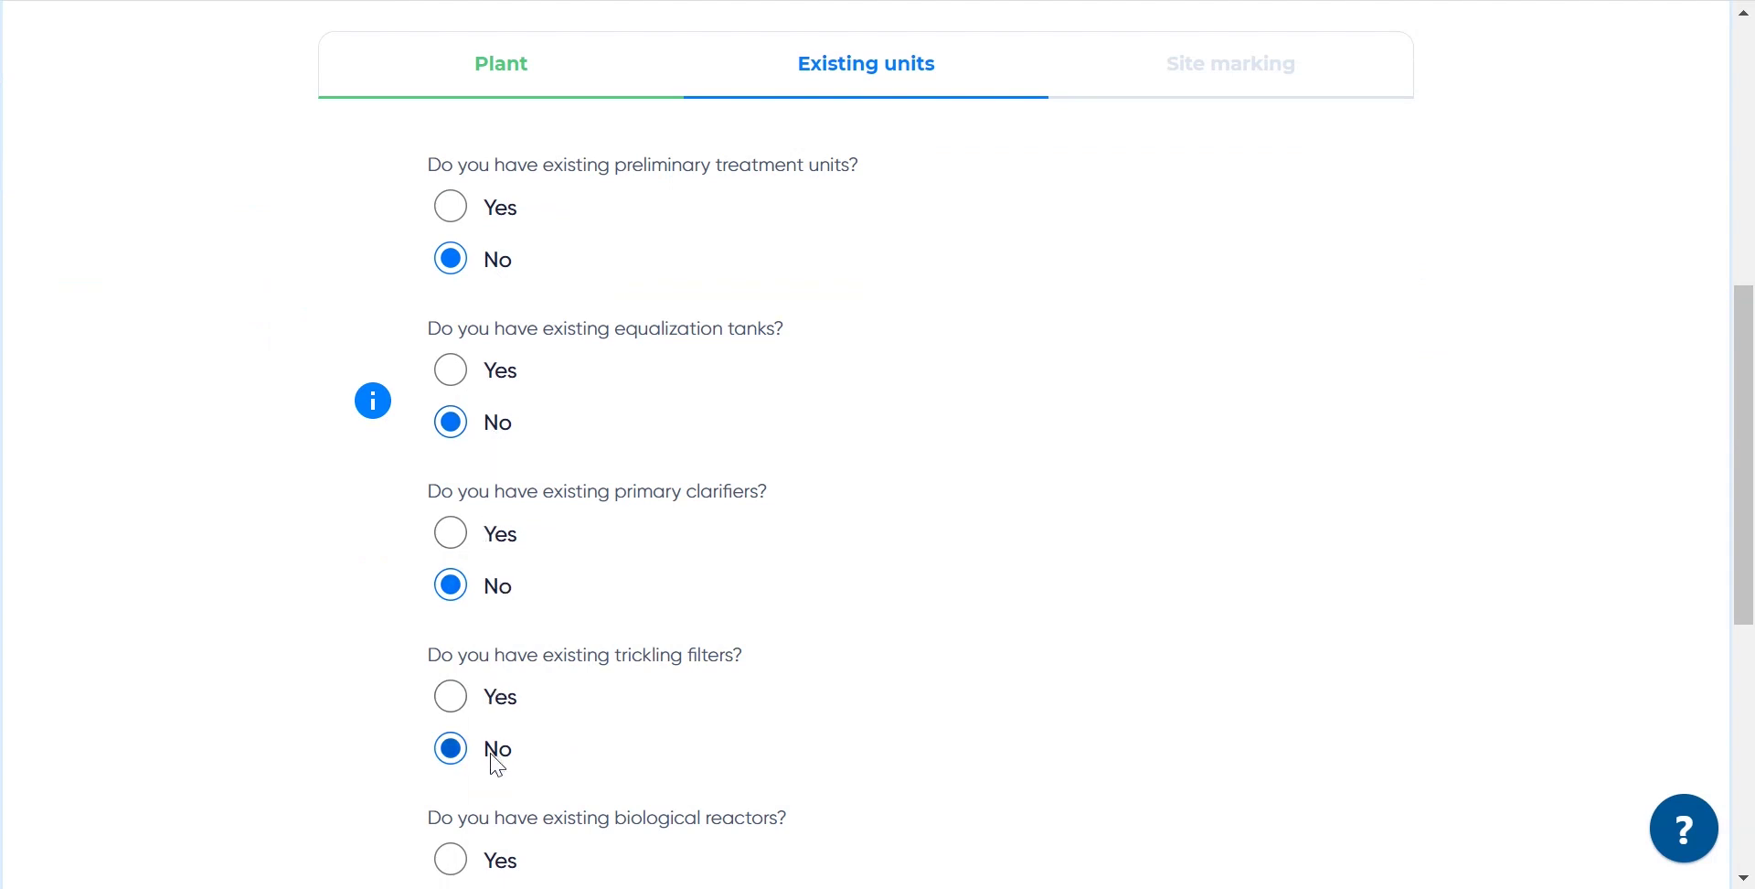
scroll(498, 759, "down", 4)
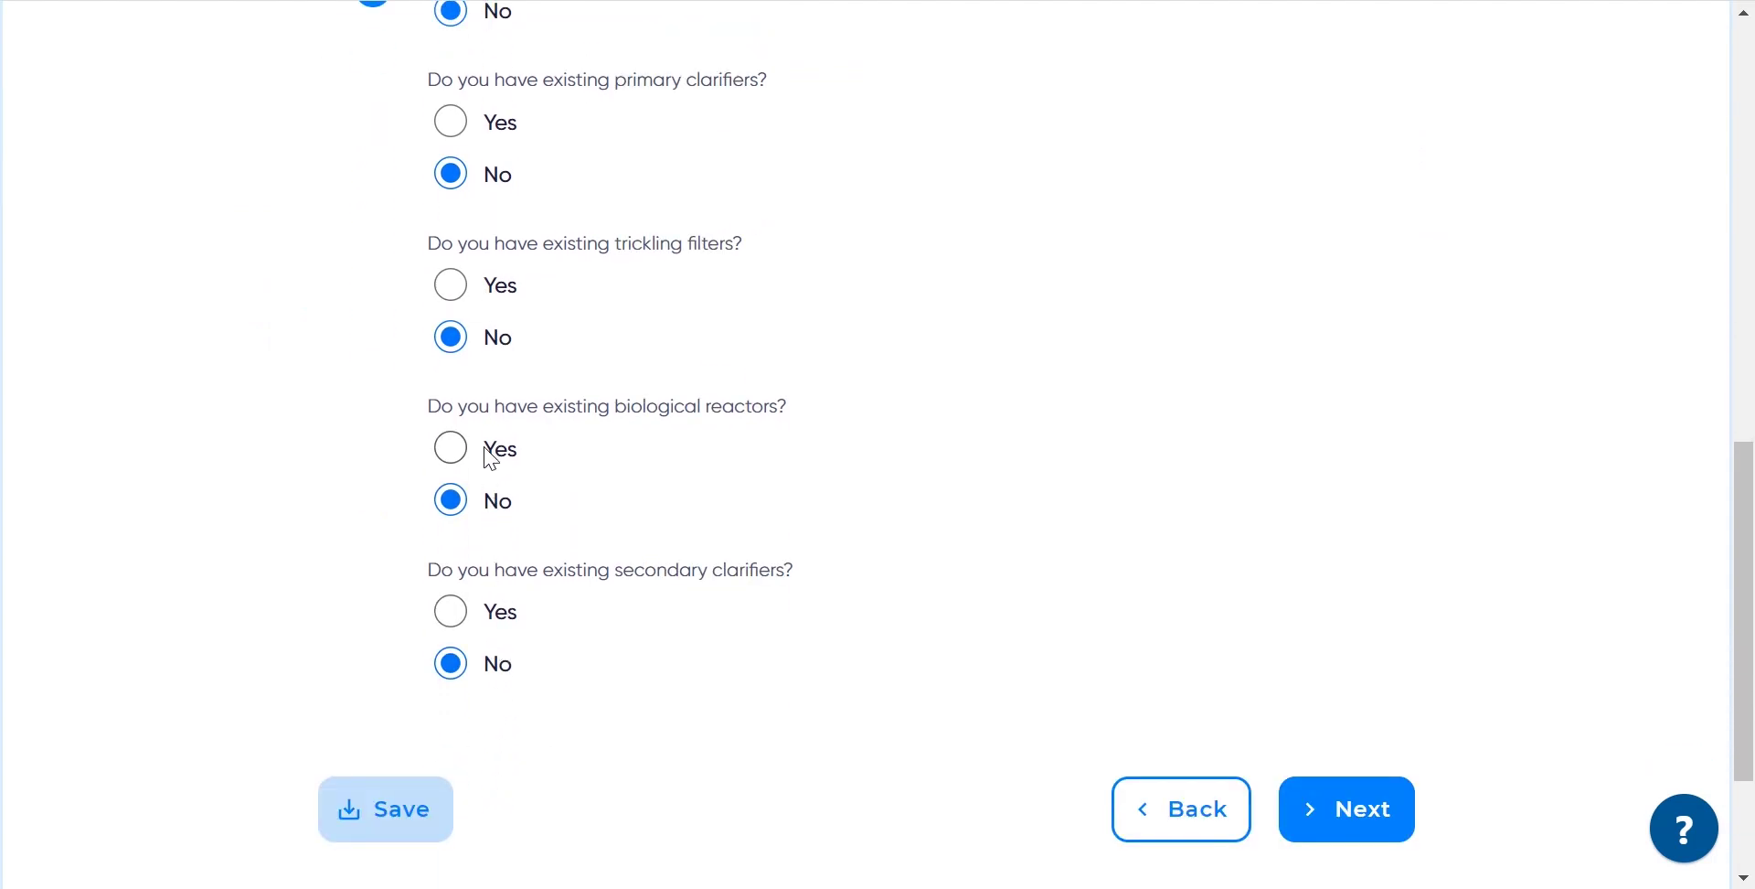
Step: Declare existing biological reactors: 4 trains, reactor volumes, and 6 depth
left_click(492, 450)
left_click(604, 621)
type("4")
left_click(616, 746)
type("42")
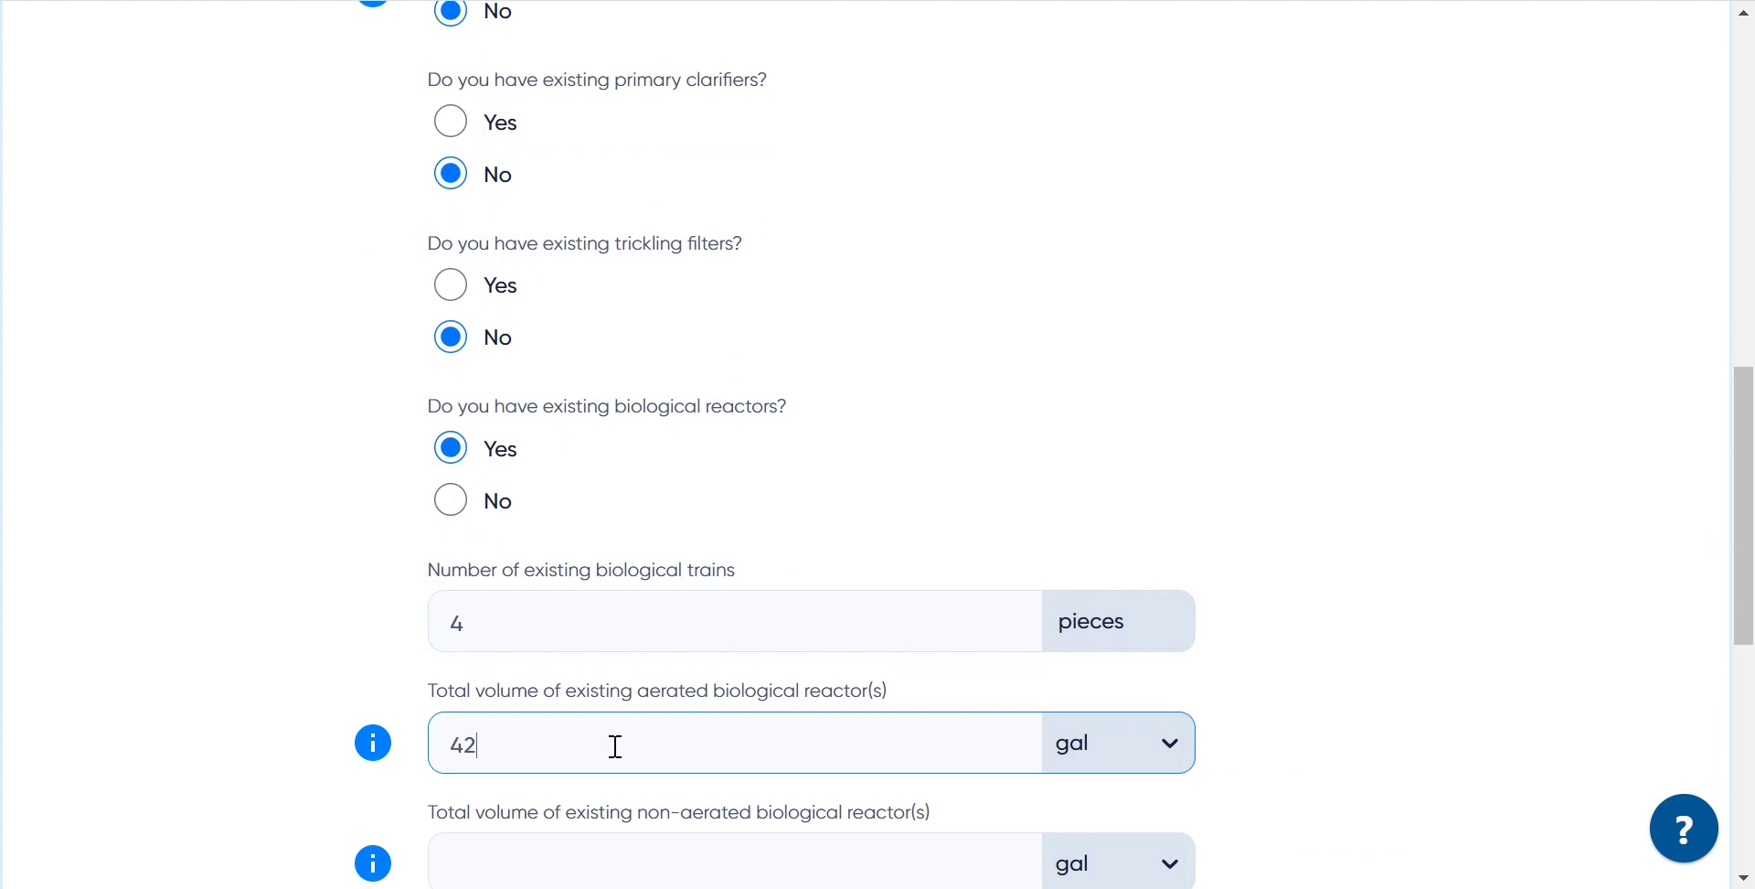
type("00000")
scroll(914, 640, "down", 4)
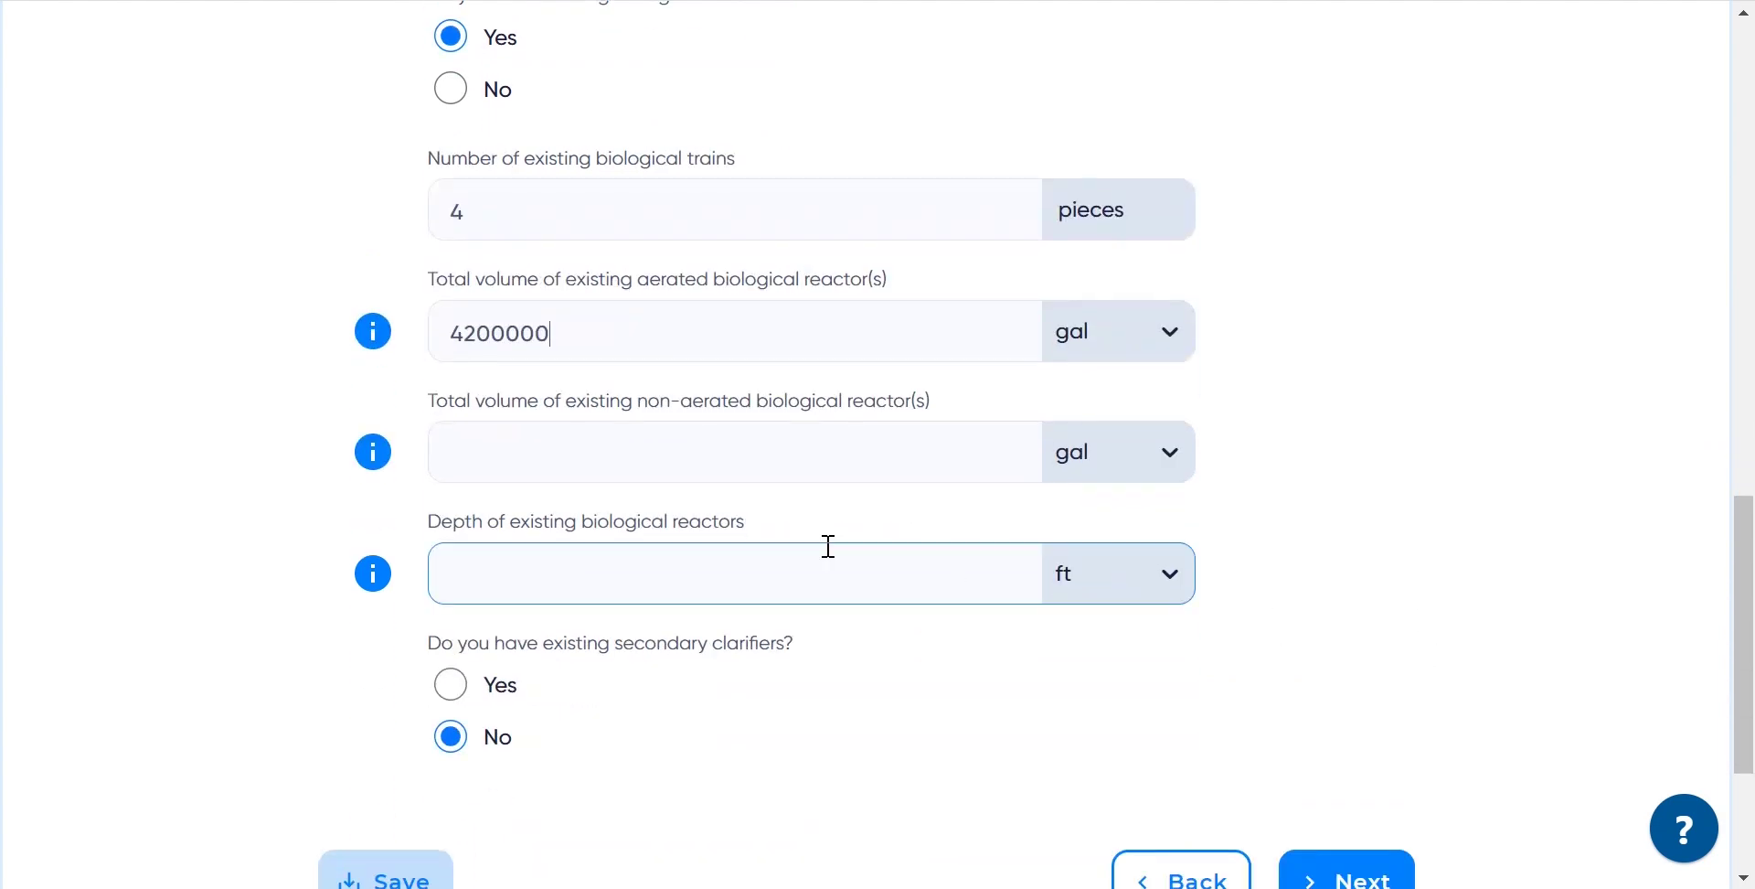
left_click(780, 441)
type("0")
left_click(805, 575)
type("6")
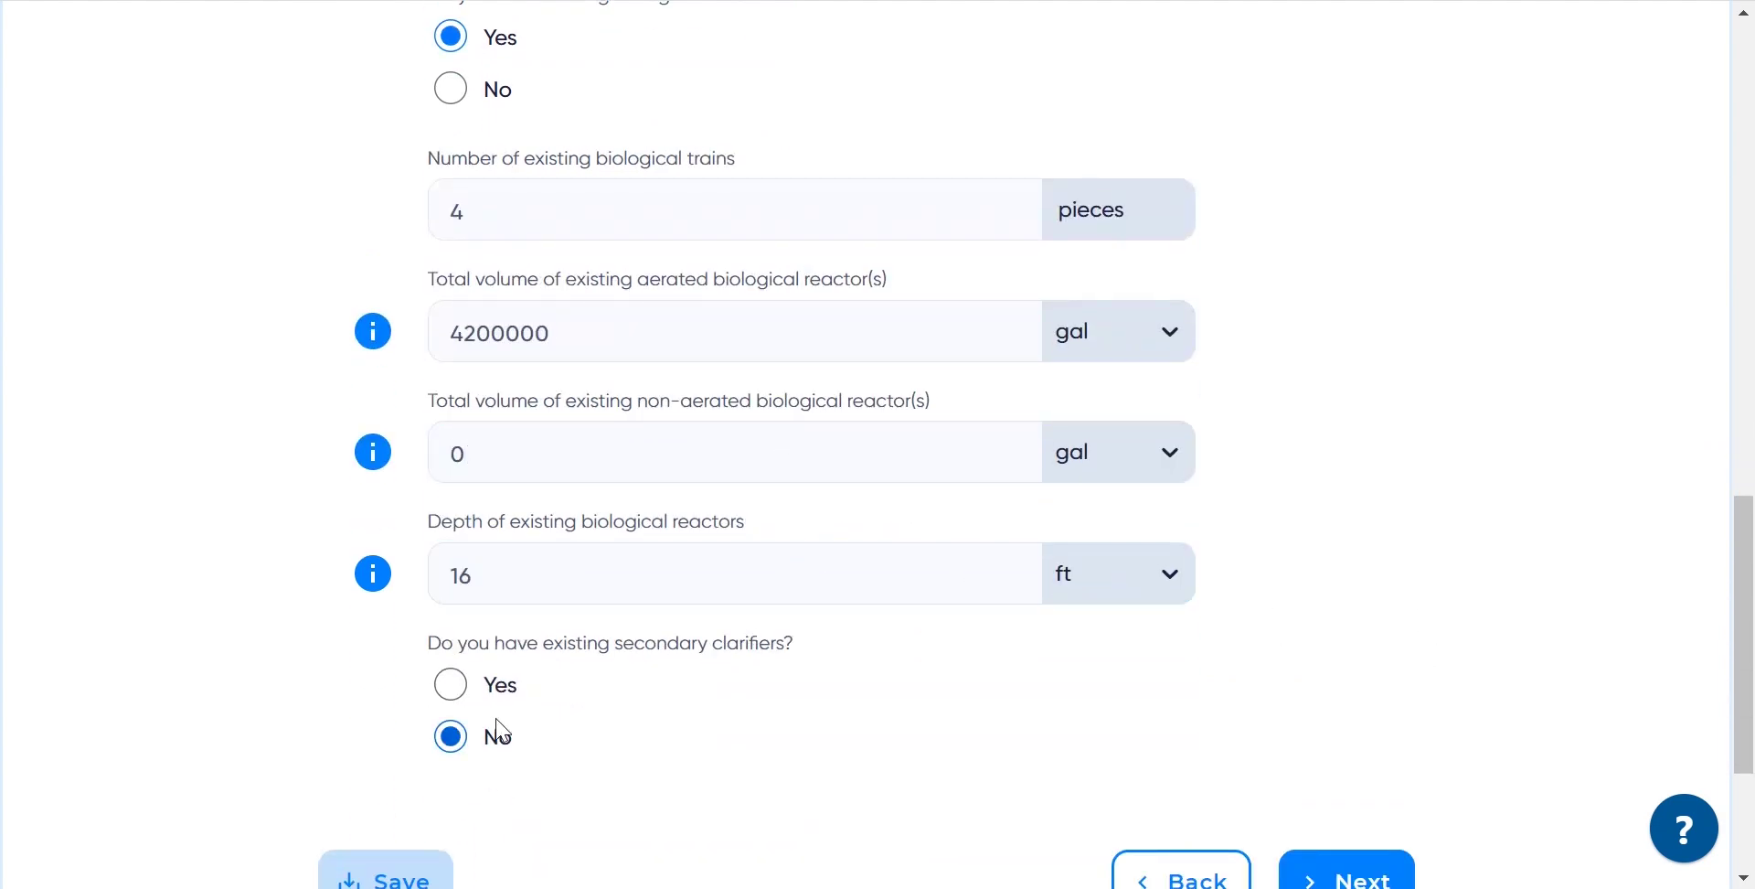
Step: Enter 4 existing secondary clarifiers, 22800 ft² total area, 10 ft depth, then advance to Site Marking
left_click(493, 690)
scroll(1332, 521, "down", 1)
scroll(836, 546, "down", 3)
left_click(524, 567)
type("4")
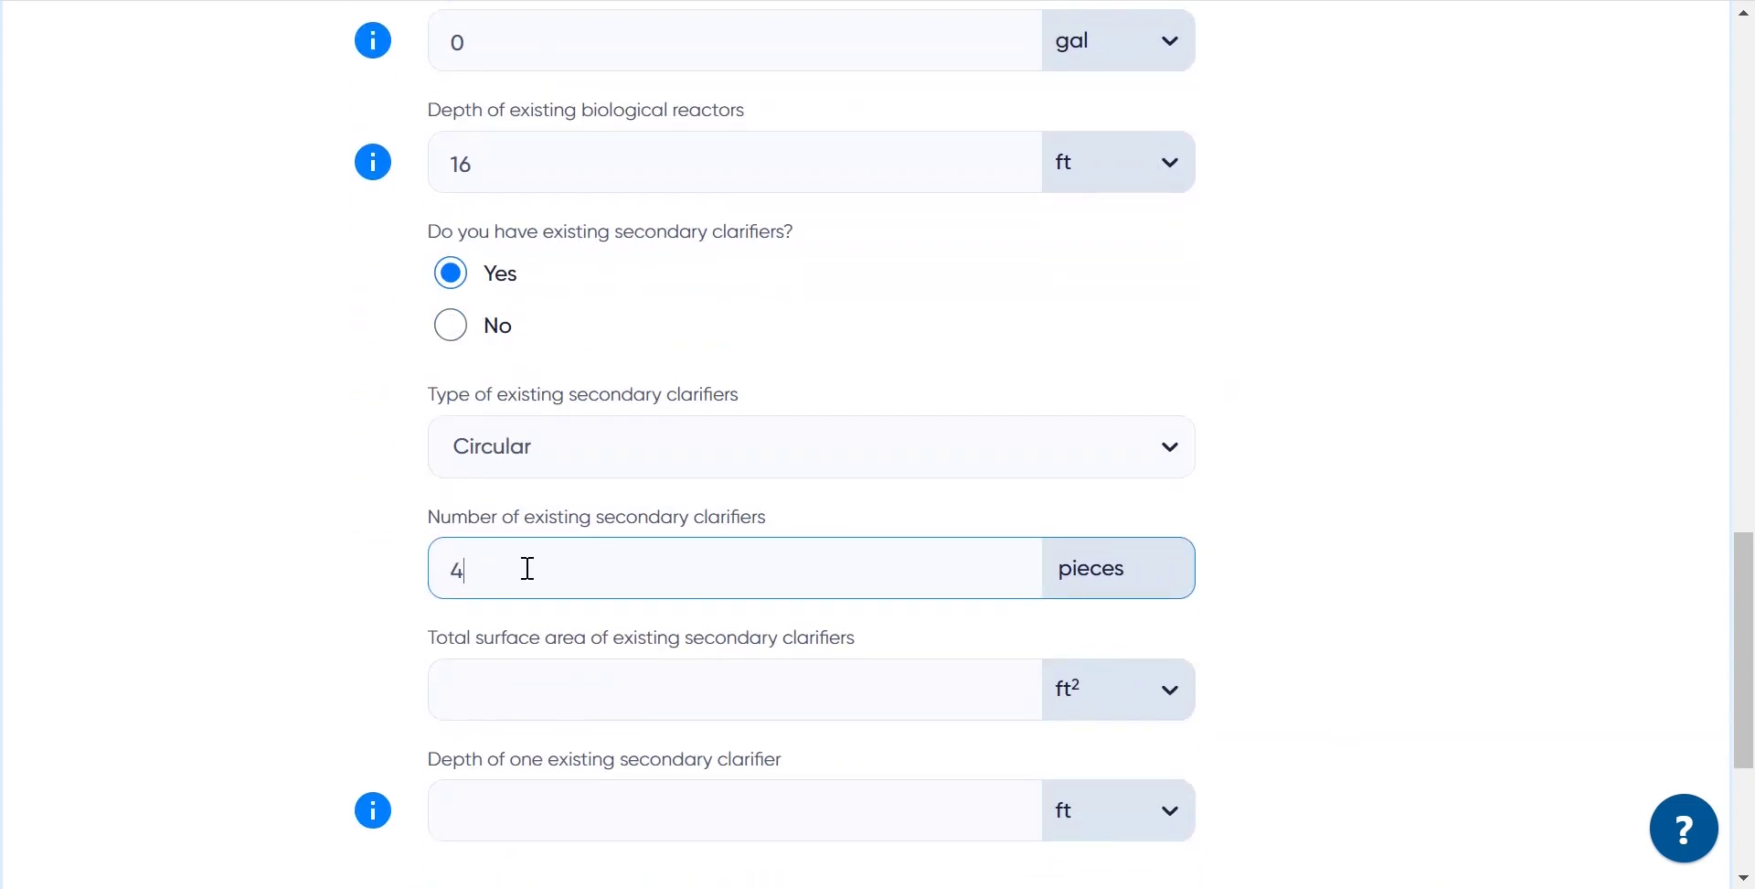
left_click(535, 684)
type("22800")
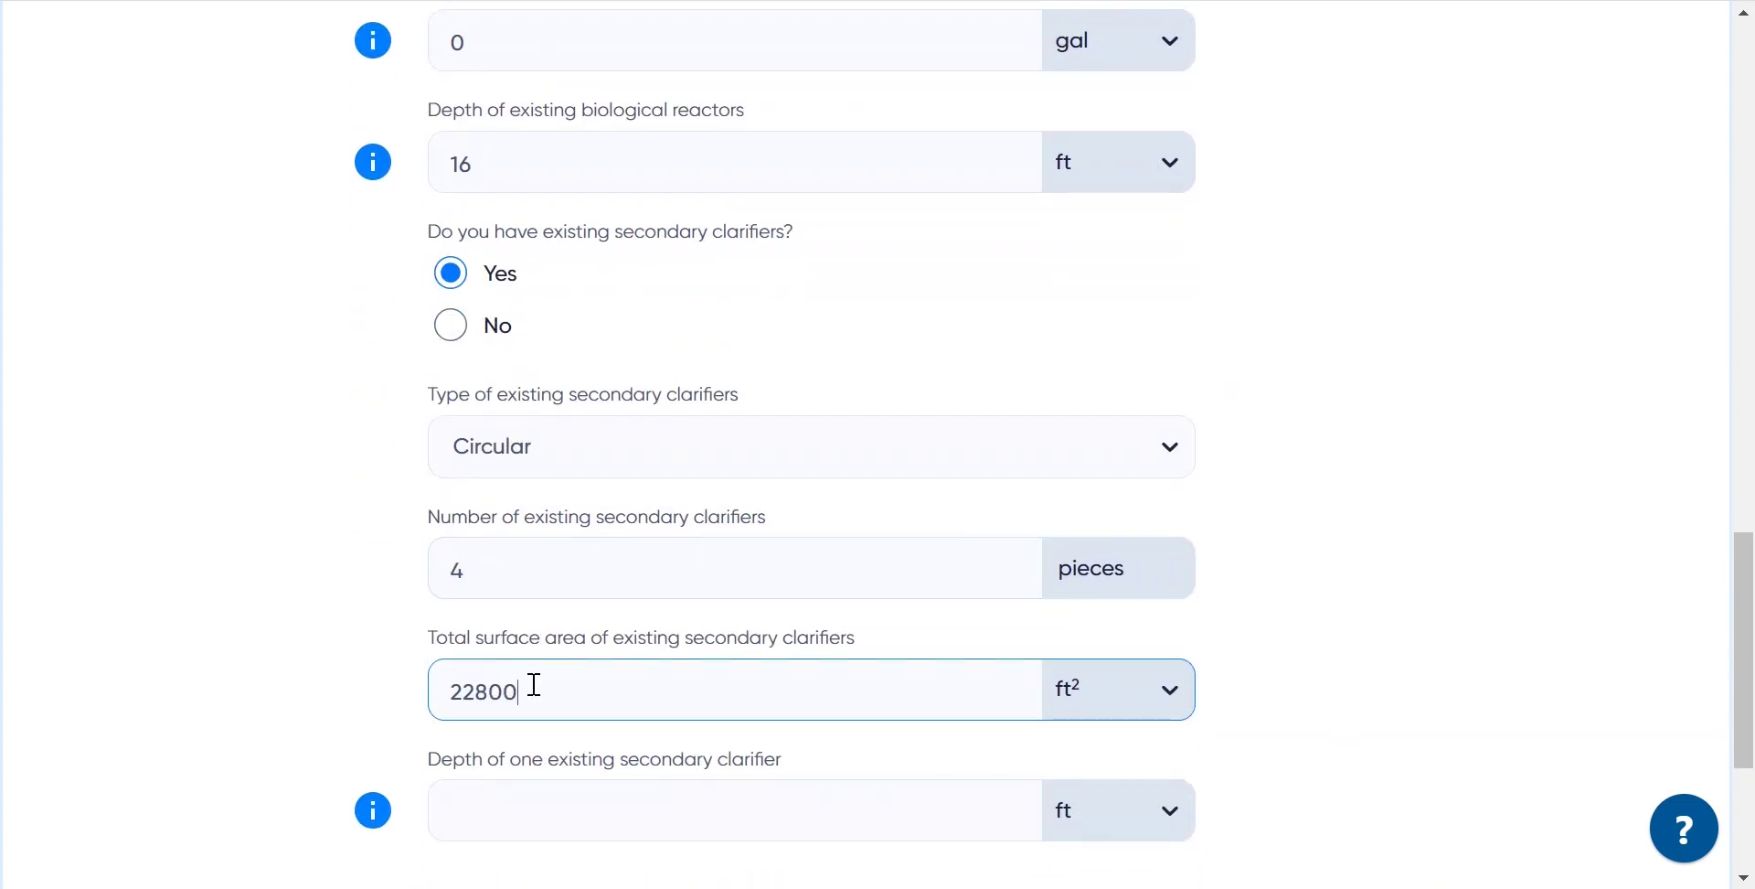
scroll(757, 674, "down", 3)
left_click(732, 565)
type("10")
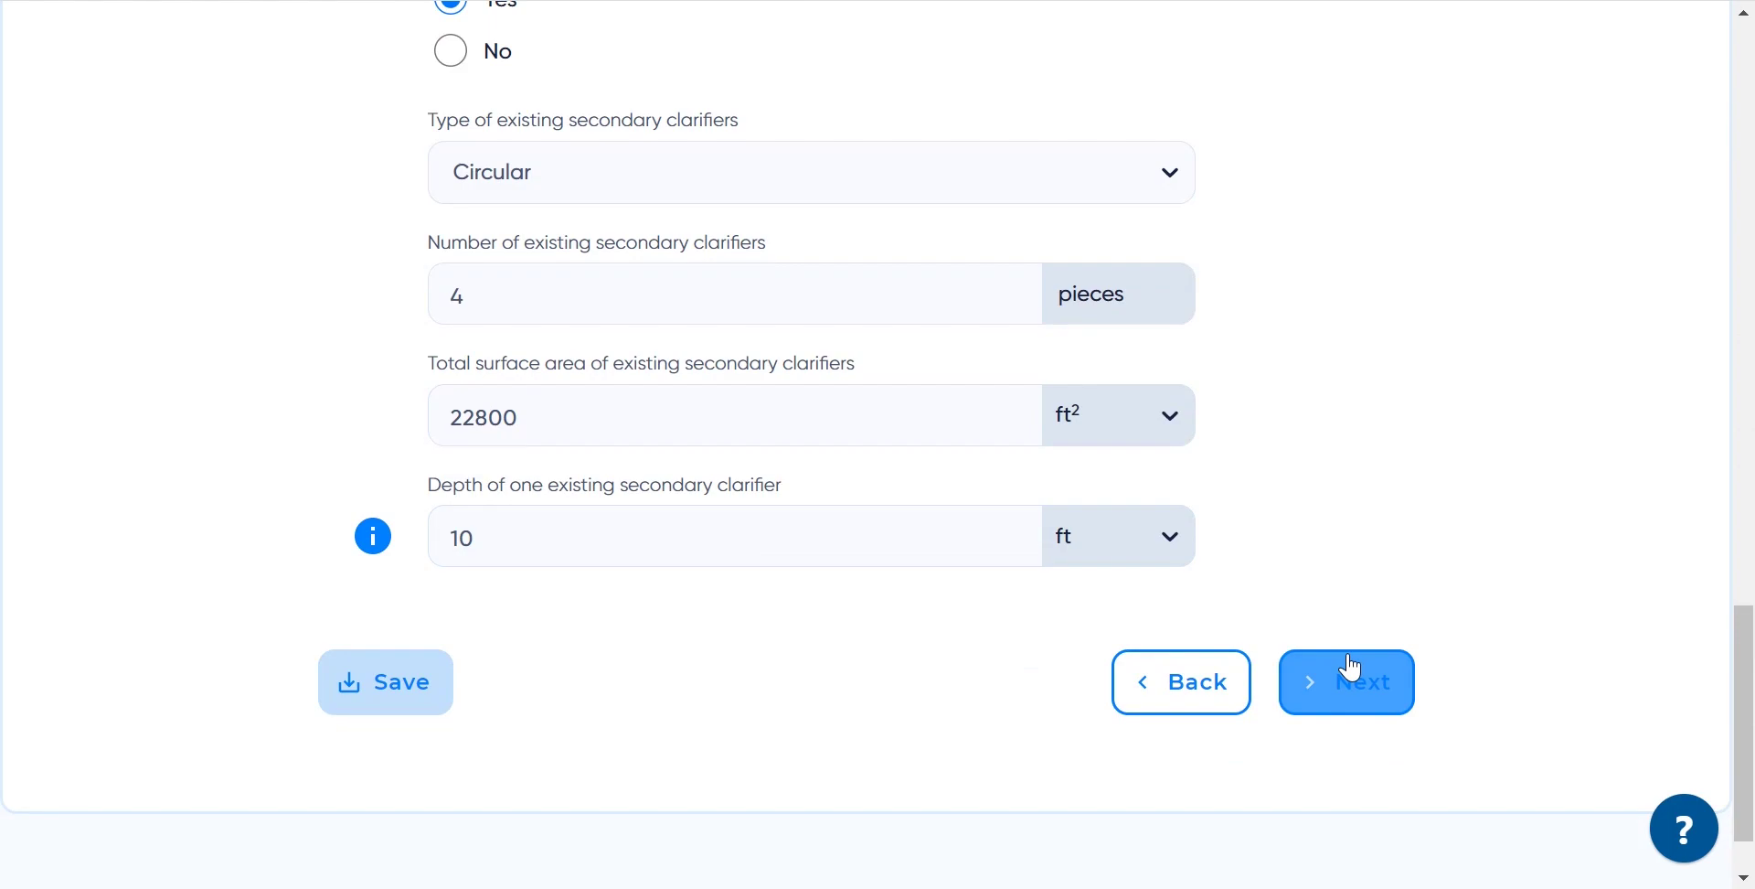
left_click(1355, 676)
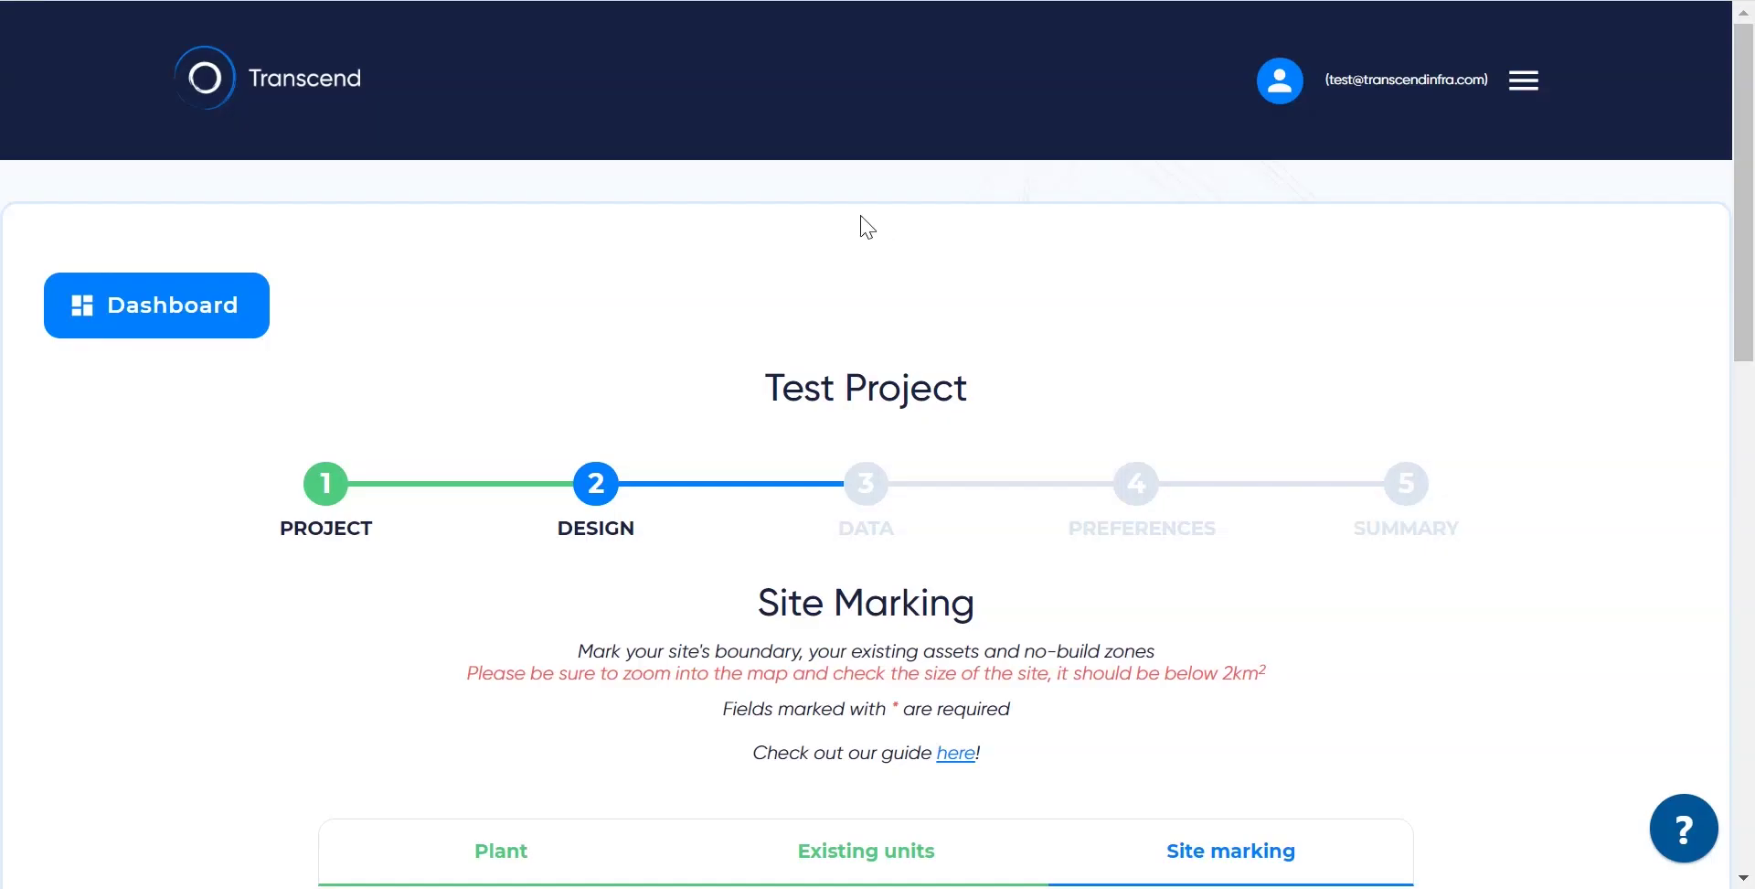
Step: Search the map for the plant's Dayton Avenue address in West Chicago and zoom out around it
scroll(1349, 380, "down", 3)
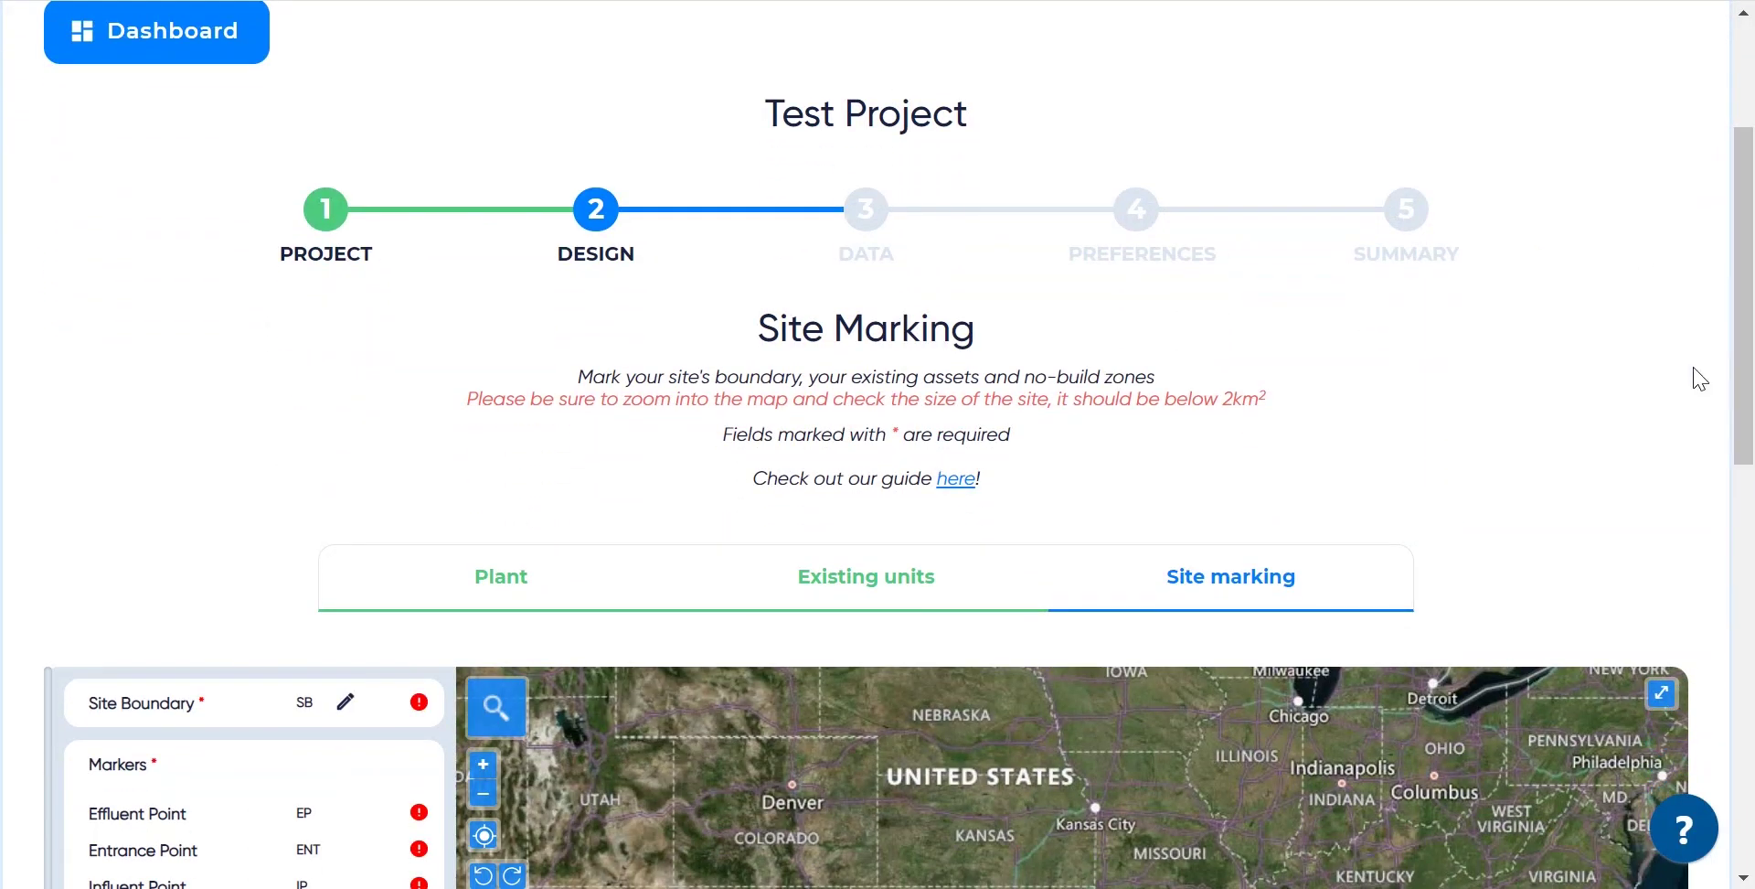
scroll(1694, 375, "down", 6)
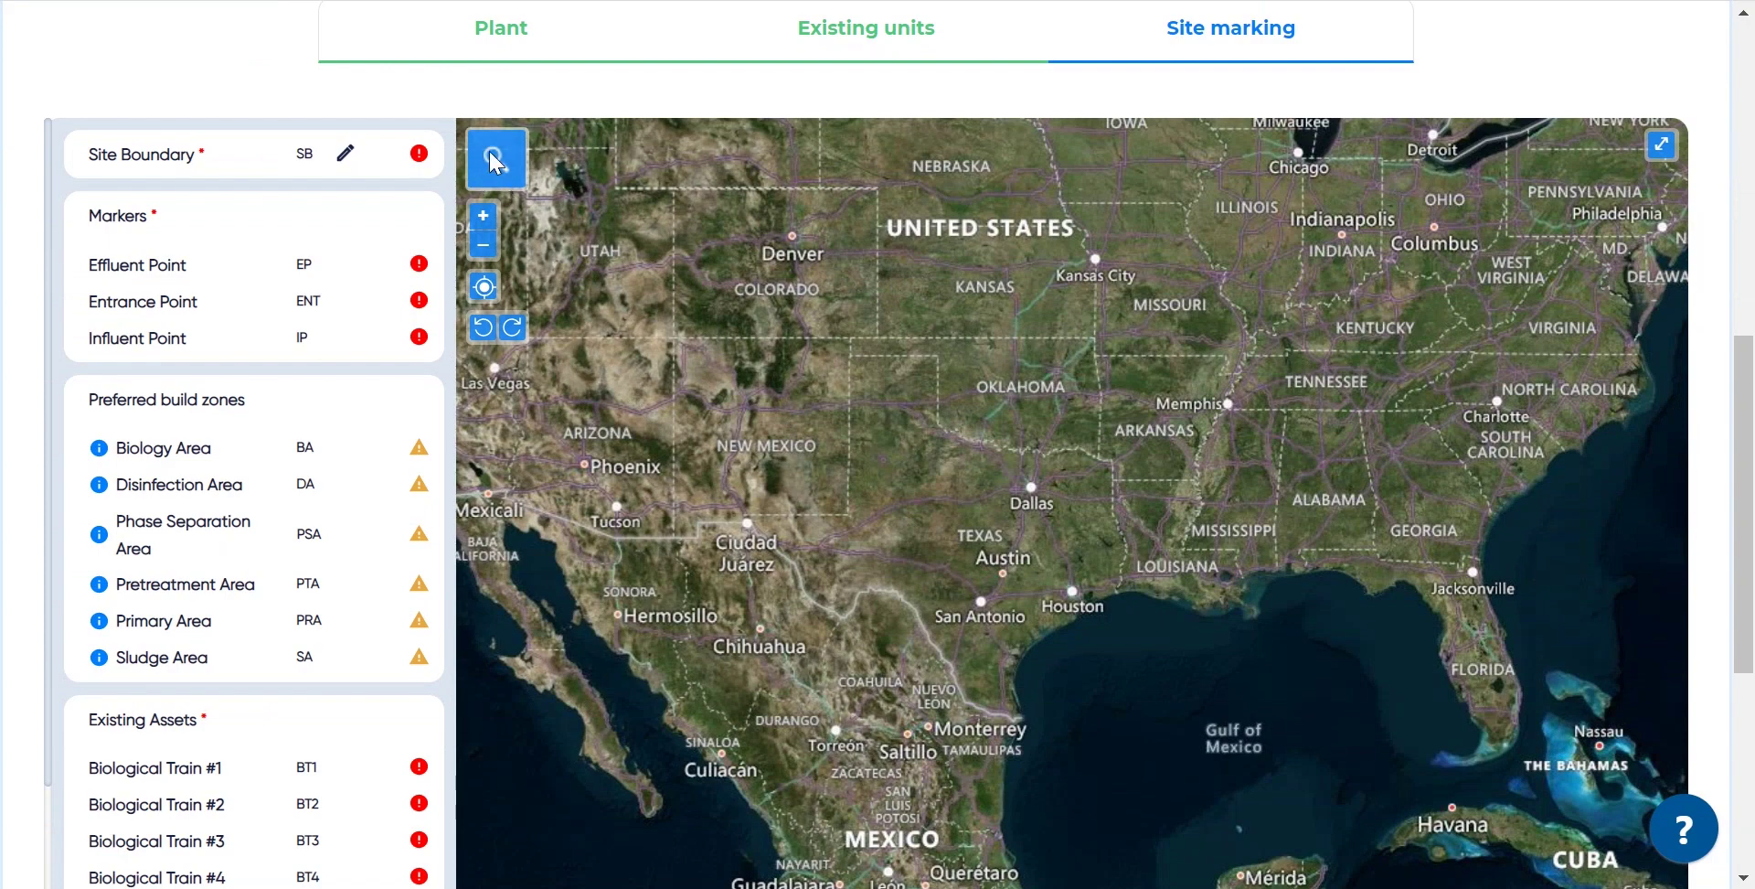
left_click(493, 160)
key("ctrl+v")
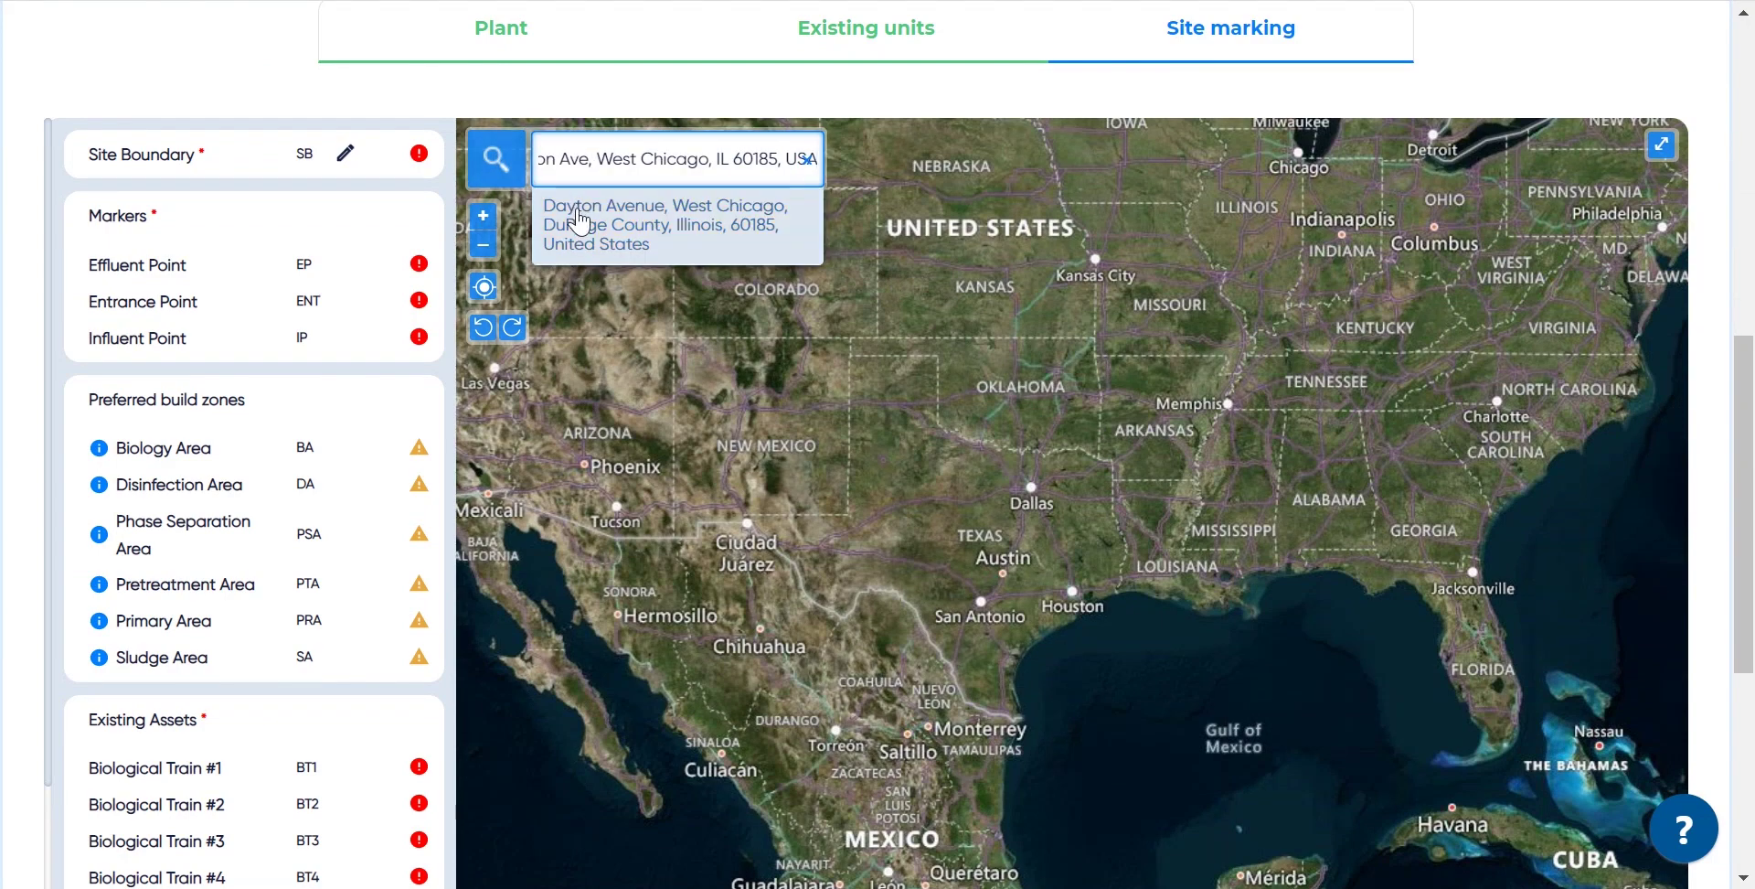
left_click(585, 203)
scroll(1082, 342, "down", 3)
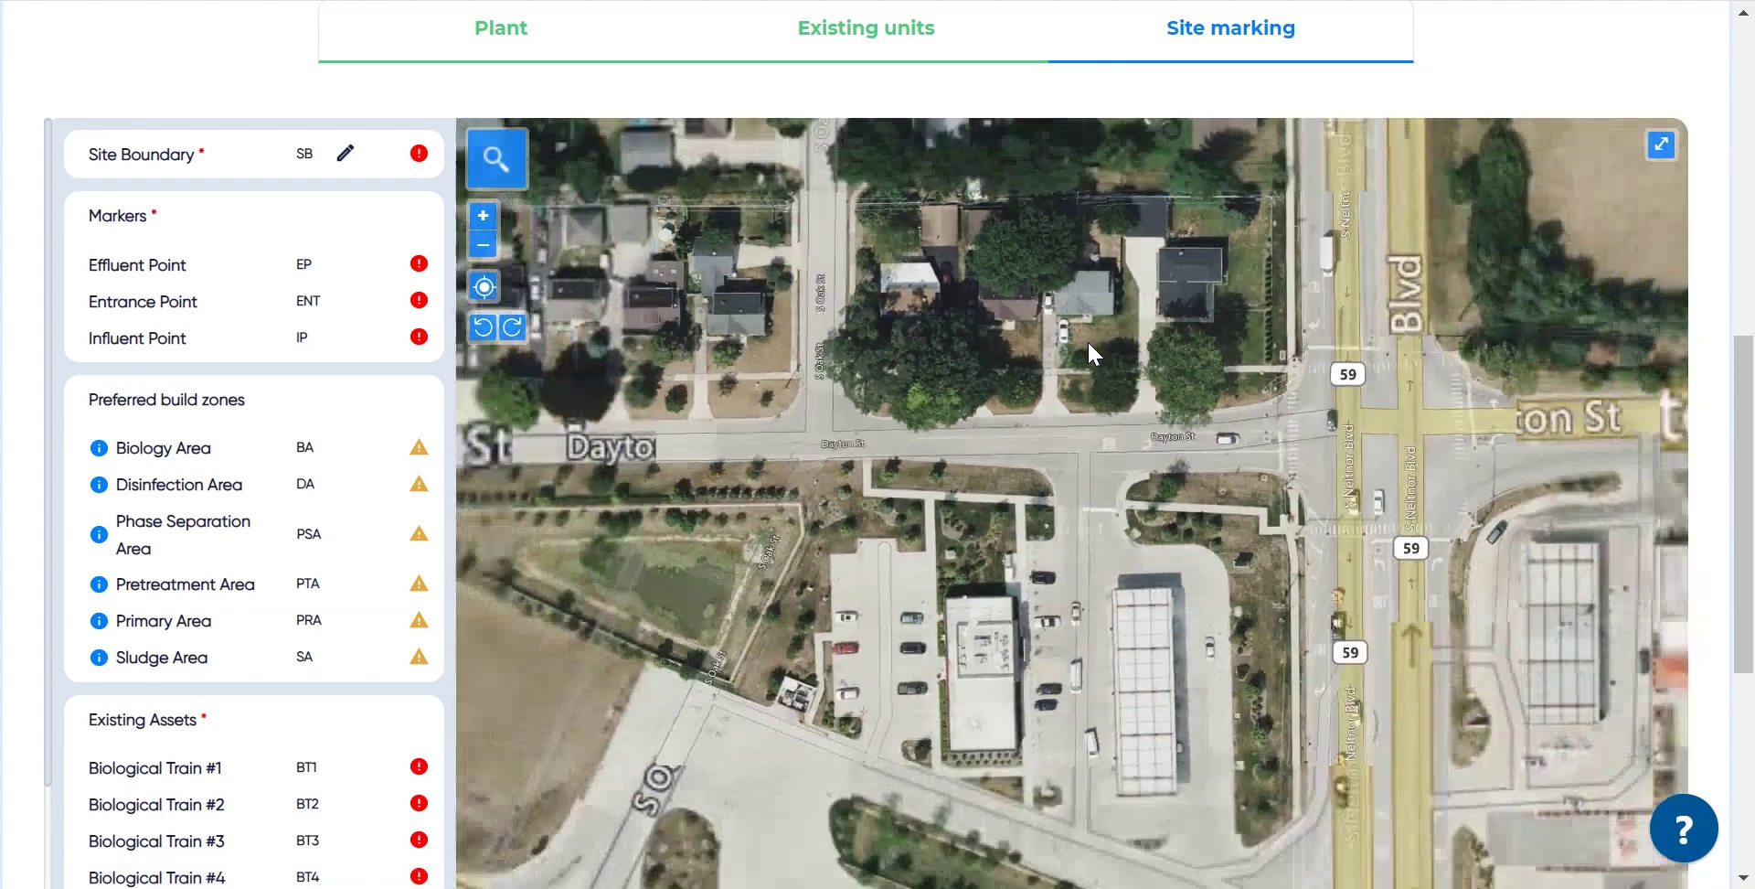
scroll(1088, 339, "down", 3)
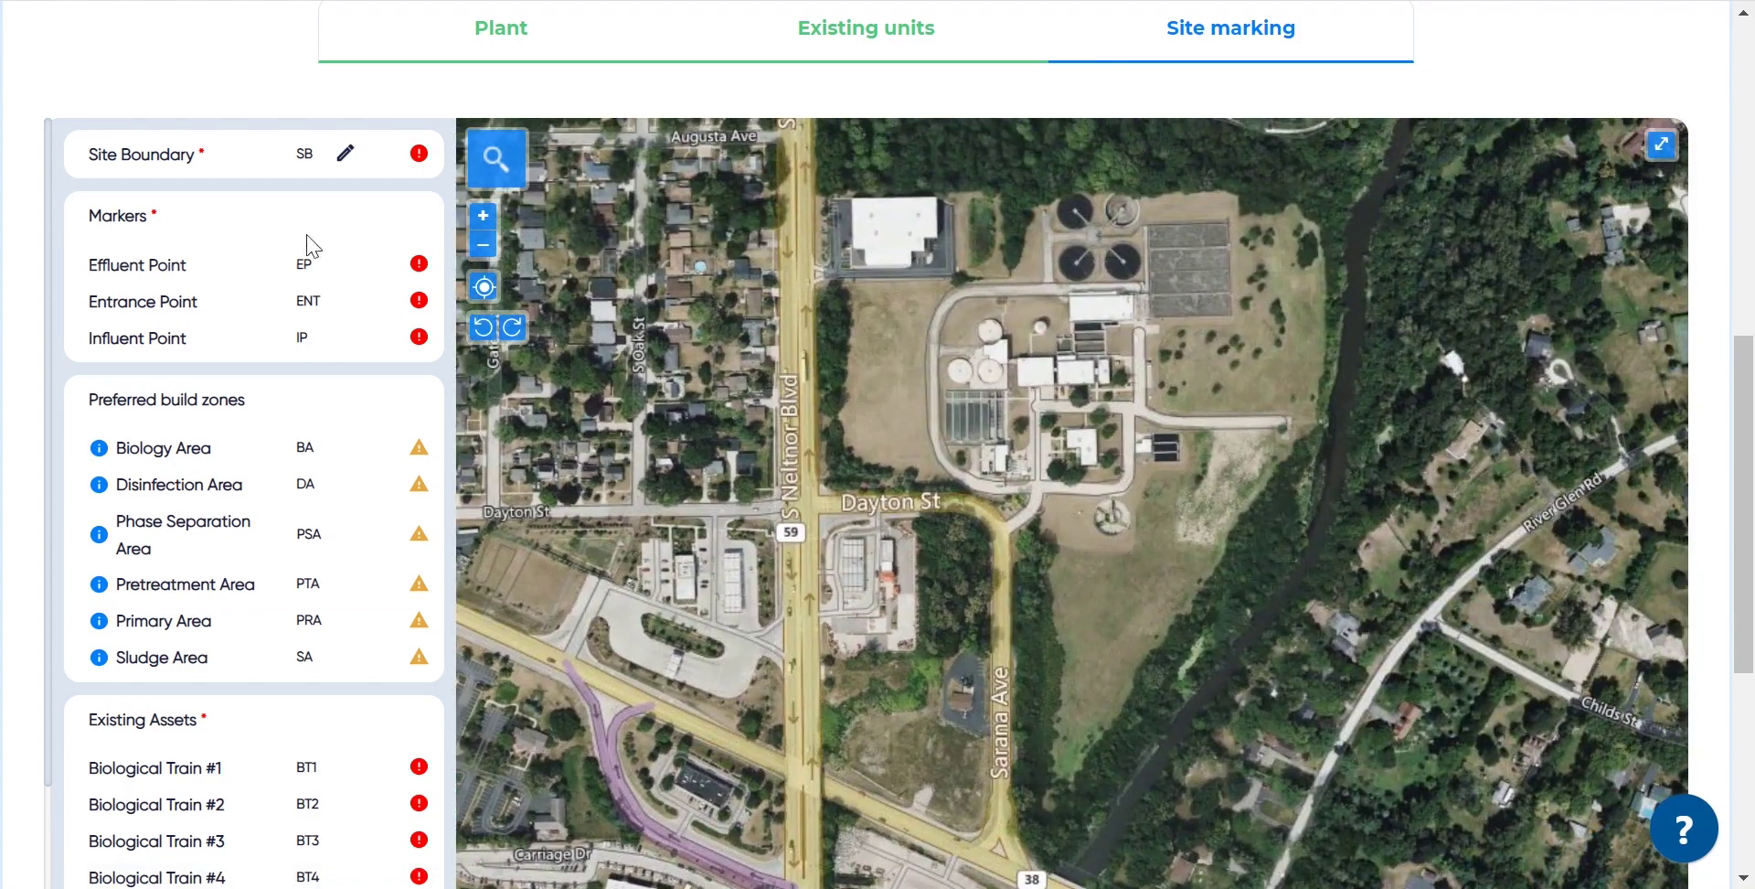
Step: Draw the site boundary polygon around the plant, between Neltnor Blvd, Dayton St, Sarana Ave and the river
left_click(349, 157)
left_click(959, 197)
left_click(957, 277)
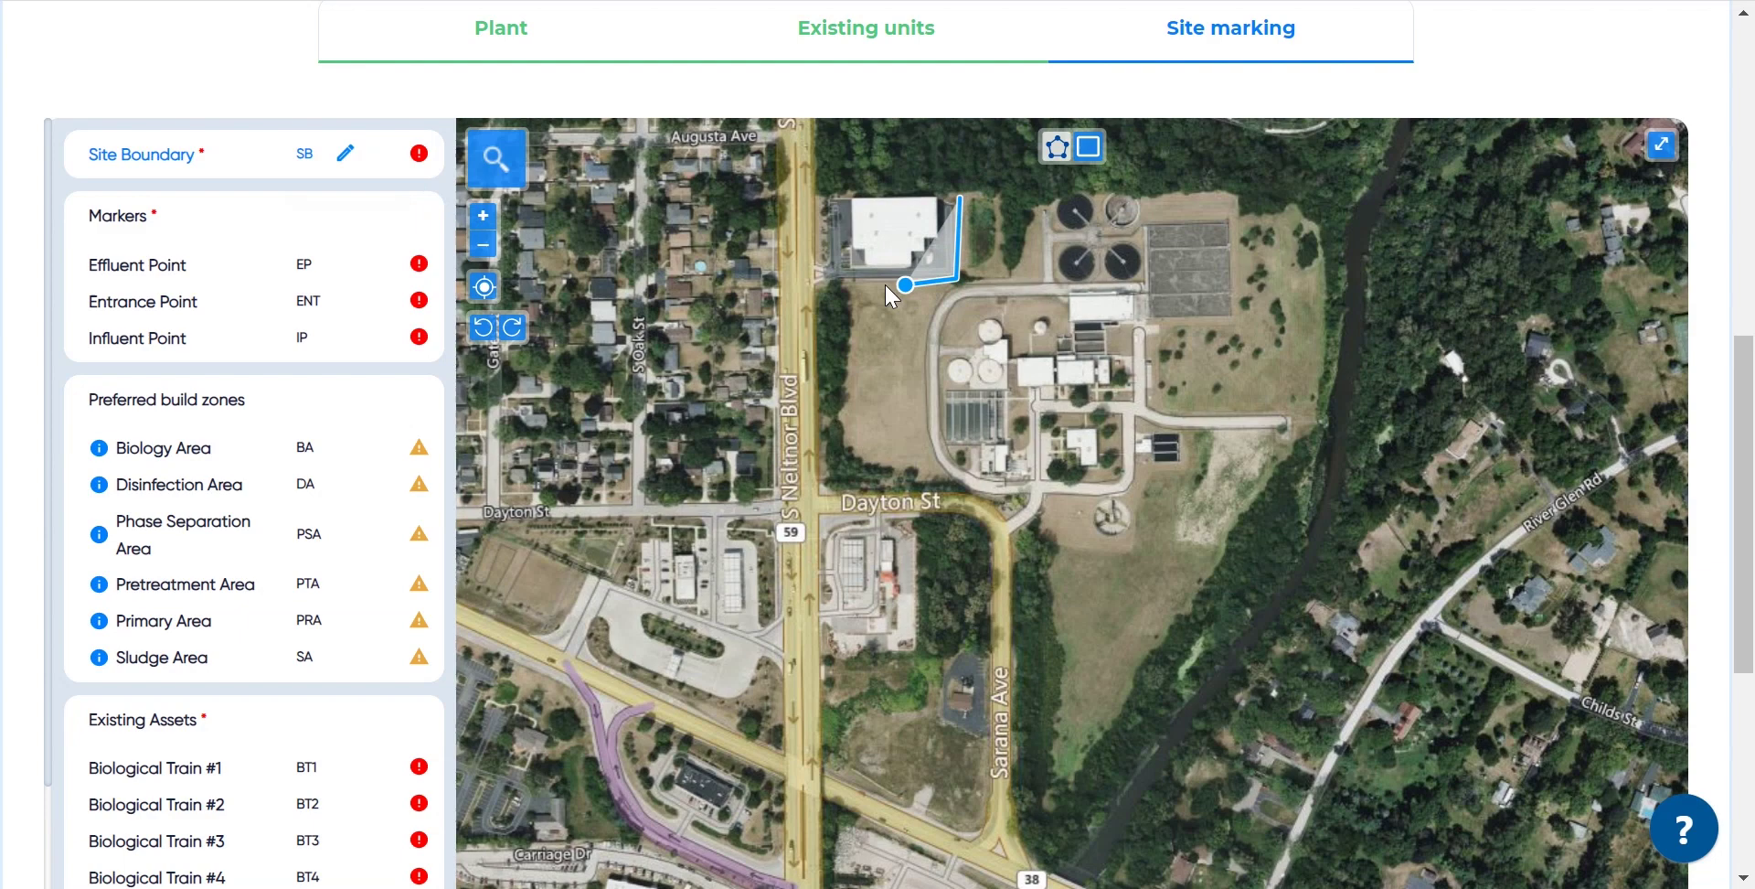
left_click(816, 282)
left_click(820, 491)
left_click(996, 505)
left_click(1010, 549)
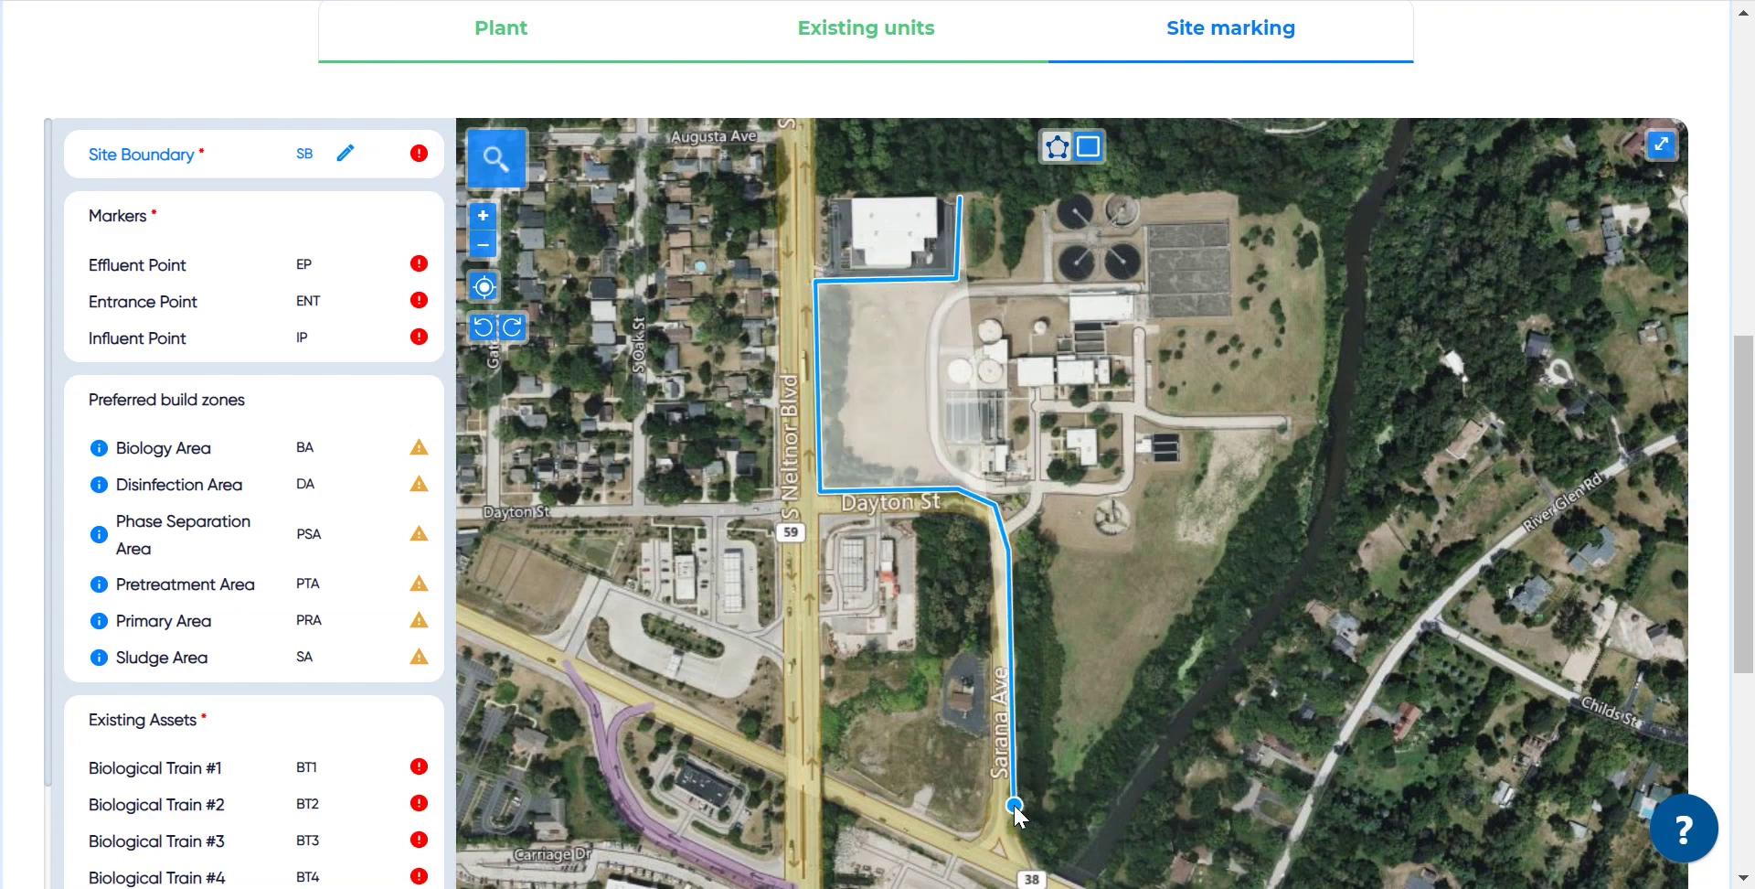
left_click(1015, 804)
left_click(1032, 864)
left_click(1056, 867)
left_click(1308, 541)
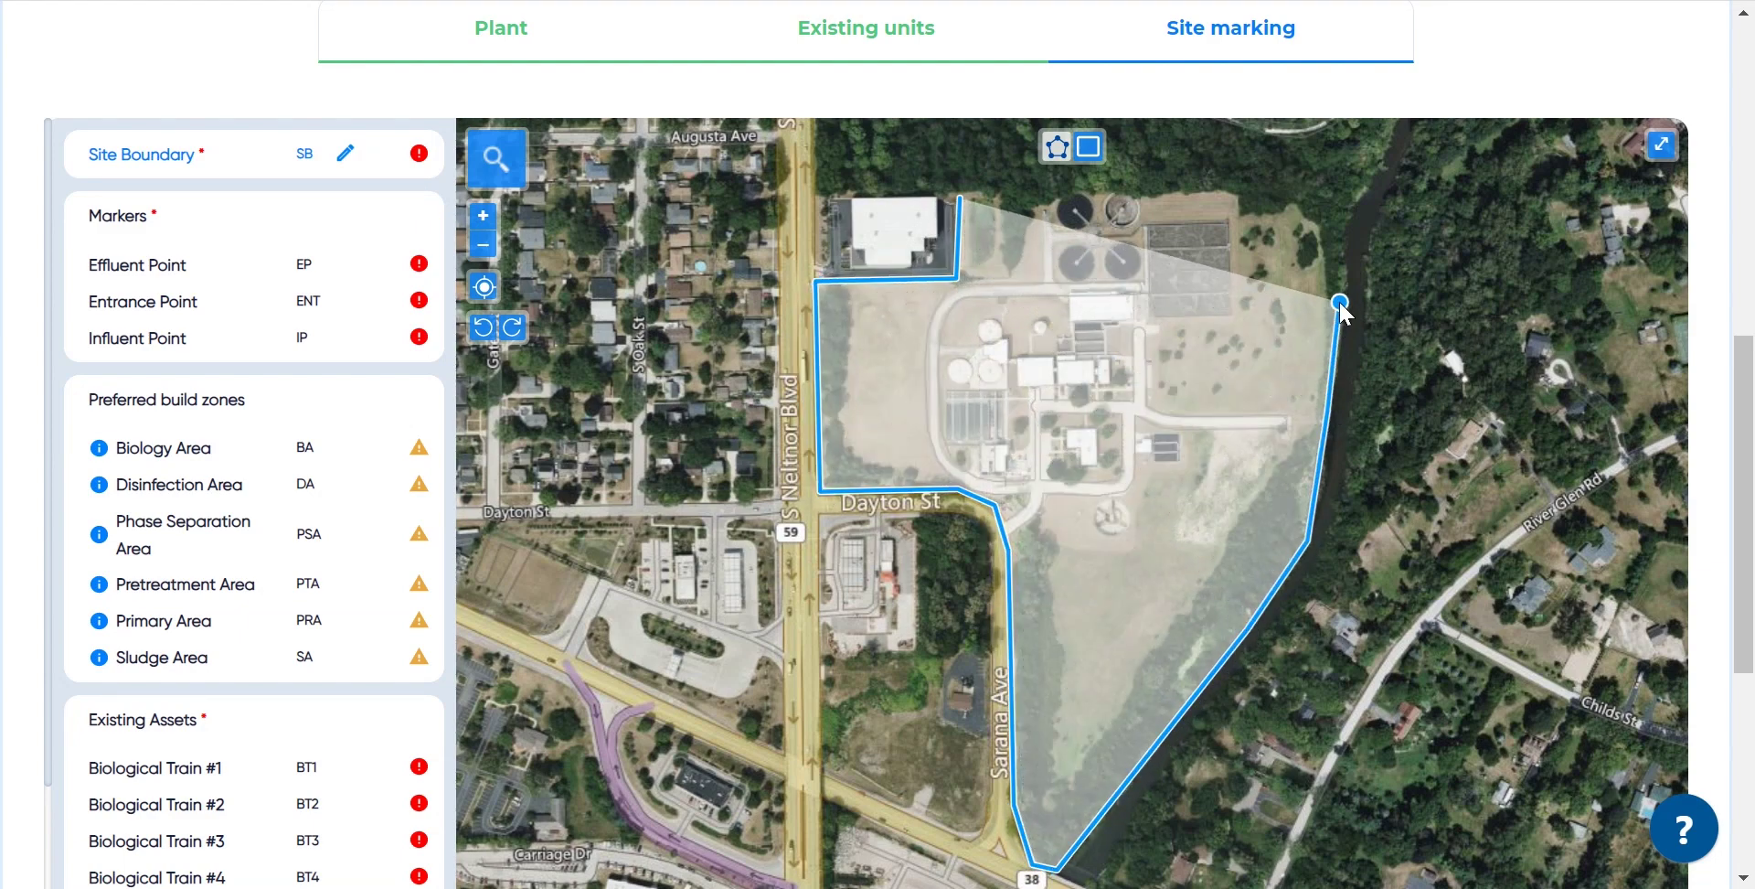
left_click(1342, 187)
left_click(960, 197)
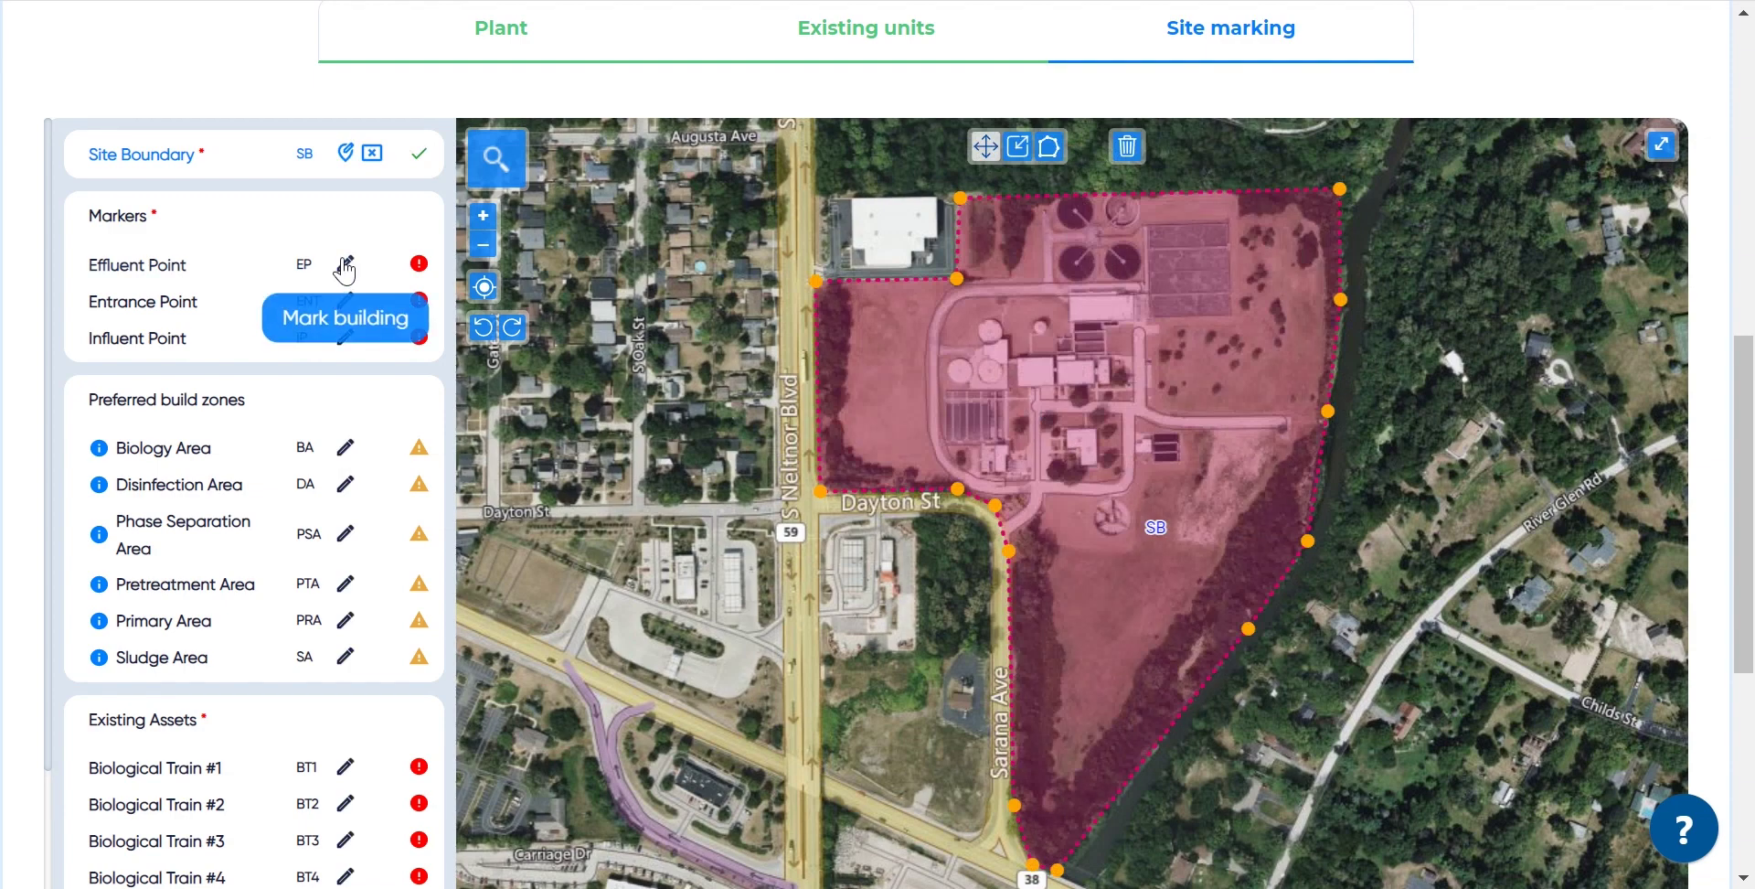
Step: Place the effluent point by the river, entrance at Dayton/Sarana, and influent north of Dayton St
left_click(344, 267)
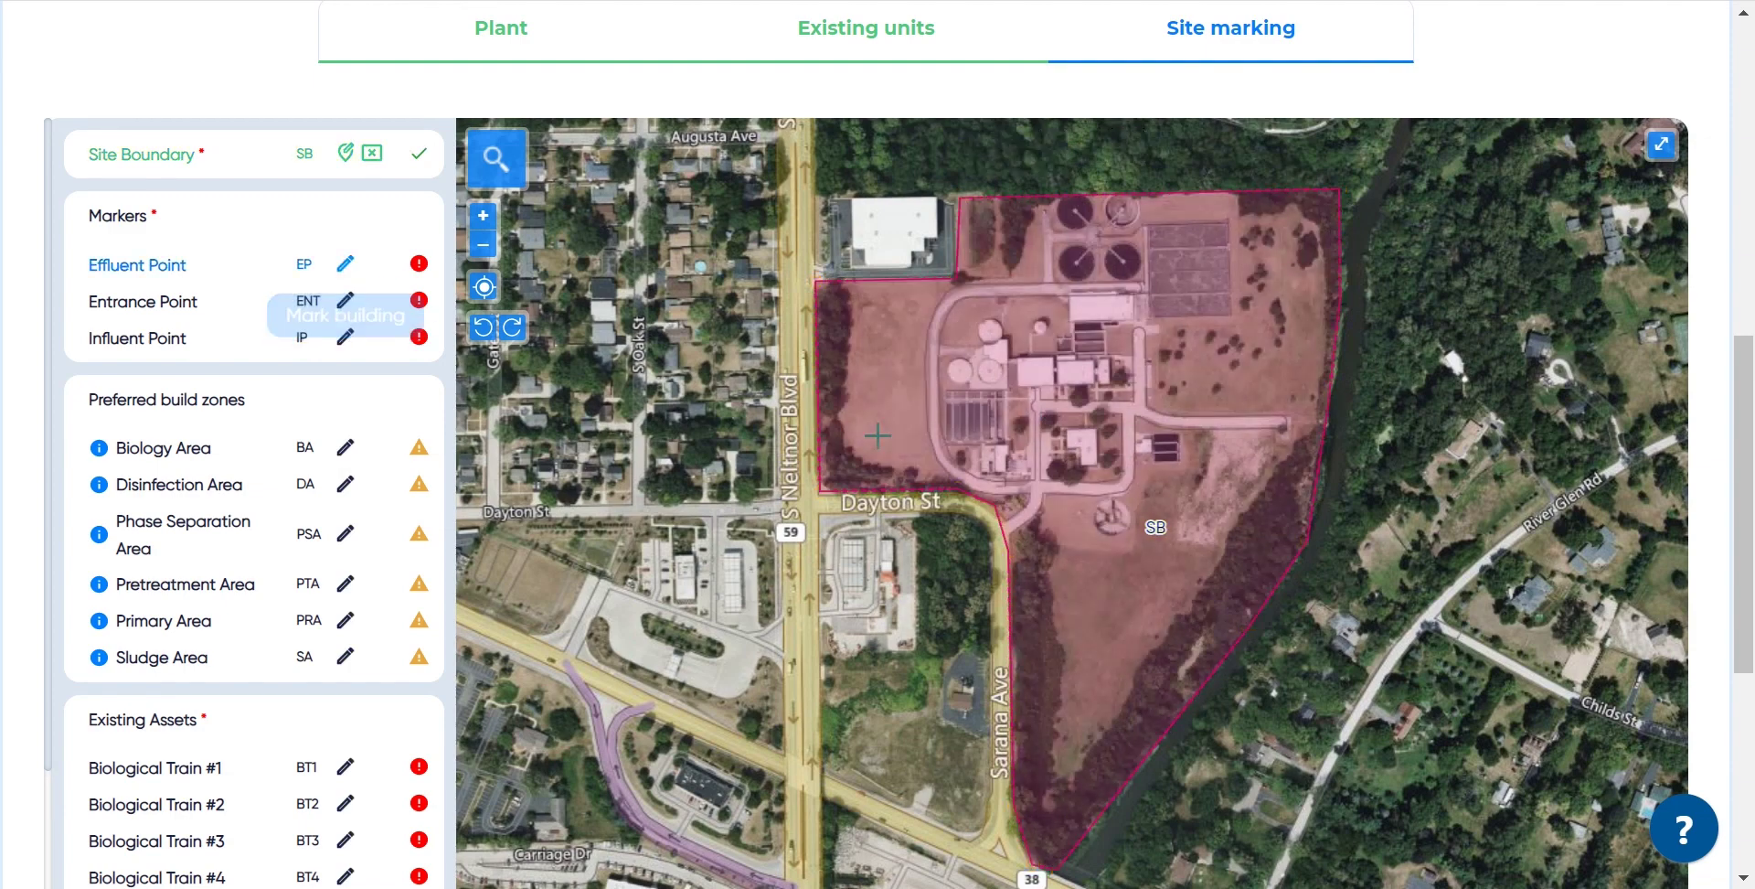
left_click(1323, 423)
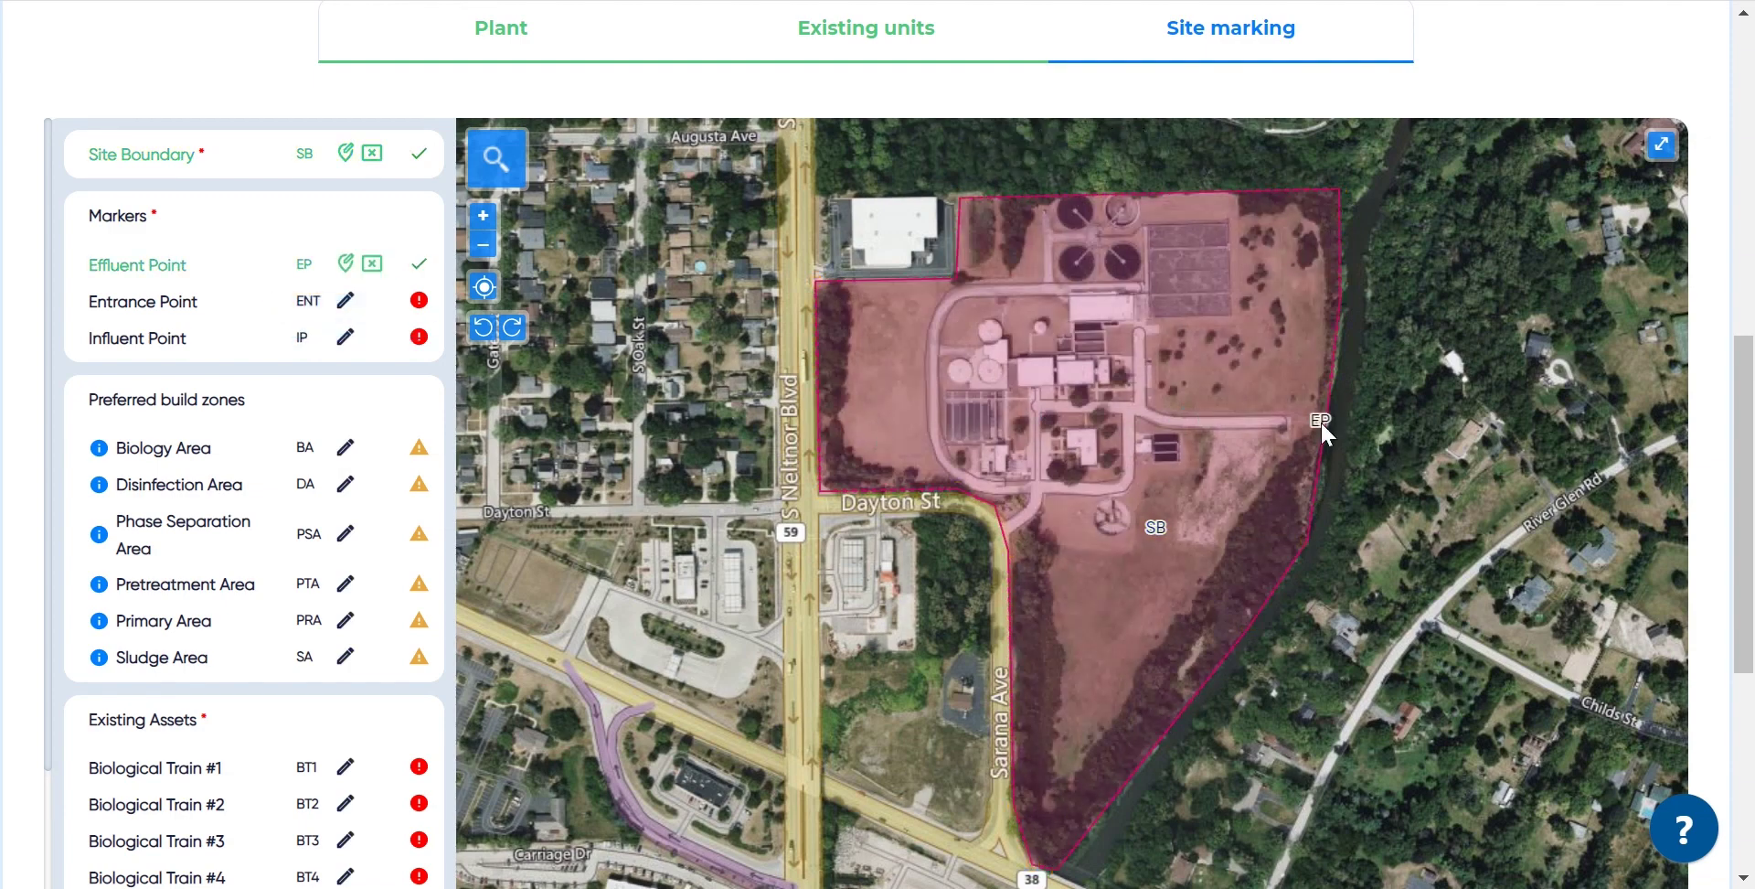
left_click(344, 301)
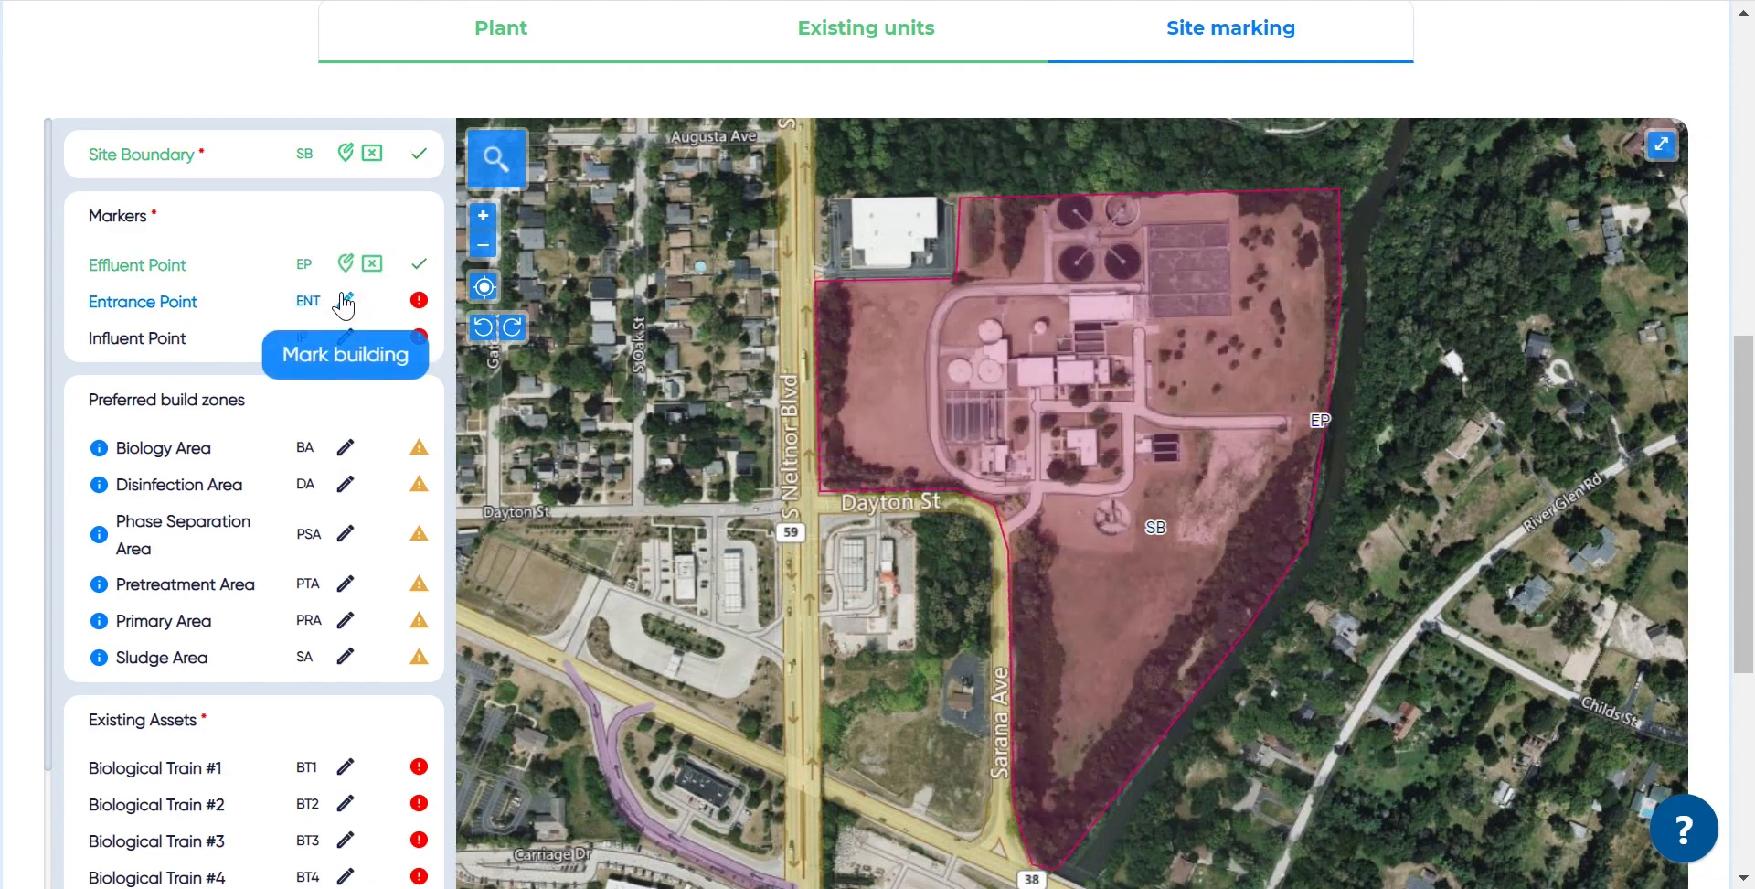
left_click(1007, 523)
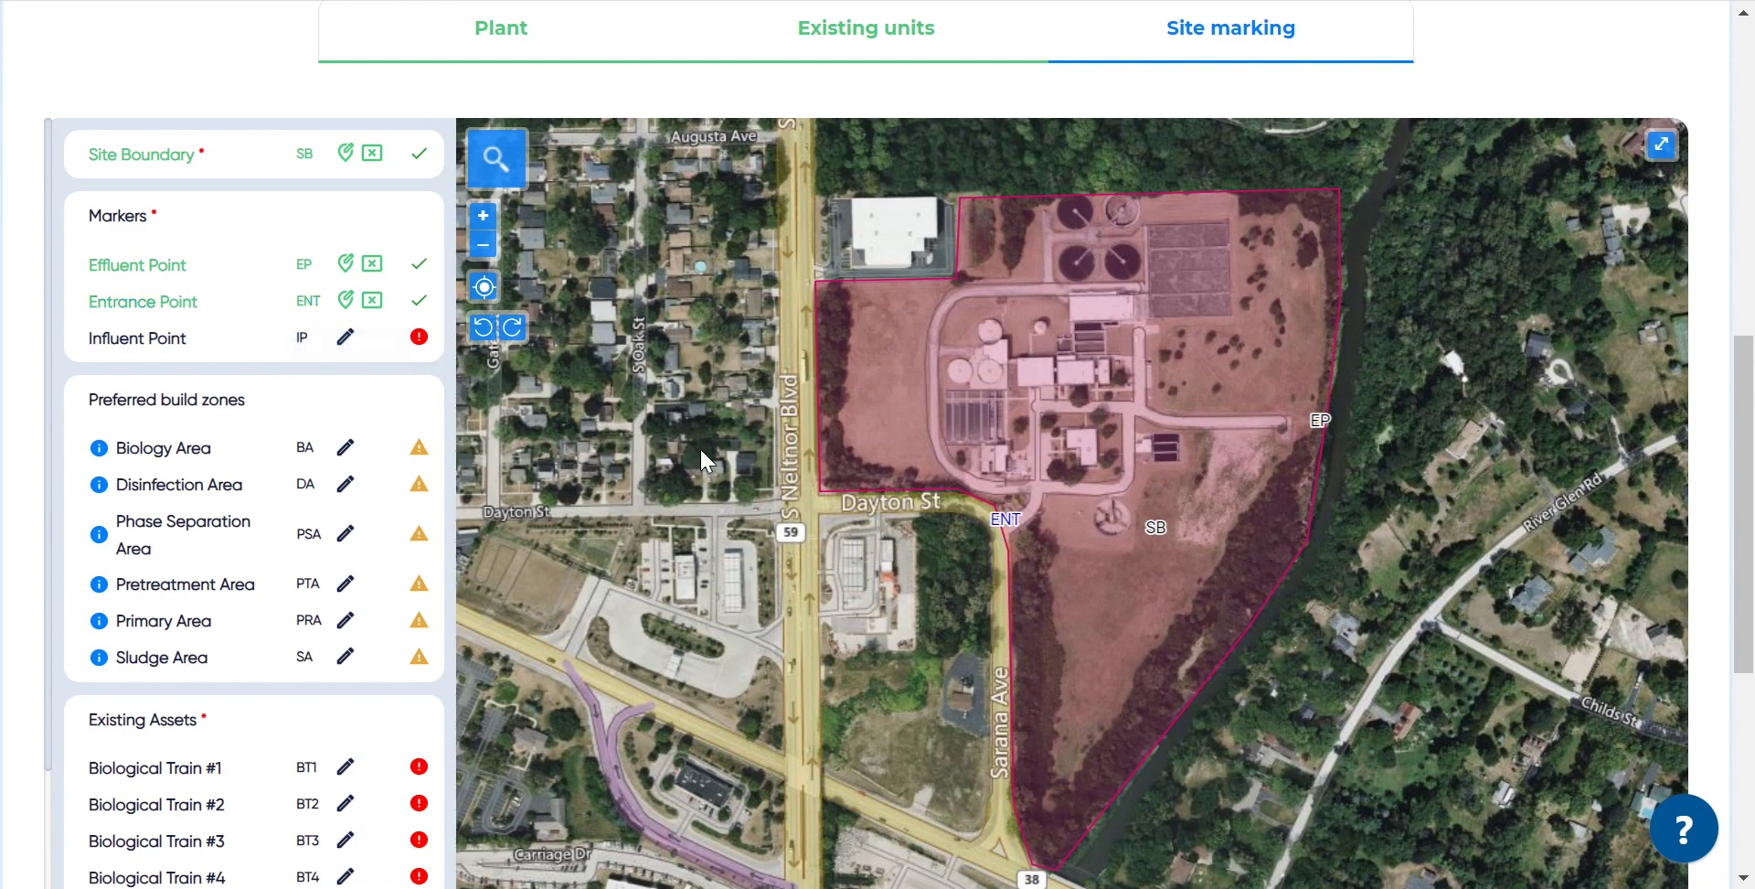
left_click(345, 336)
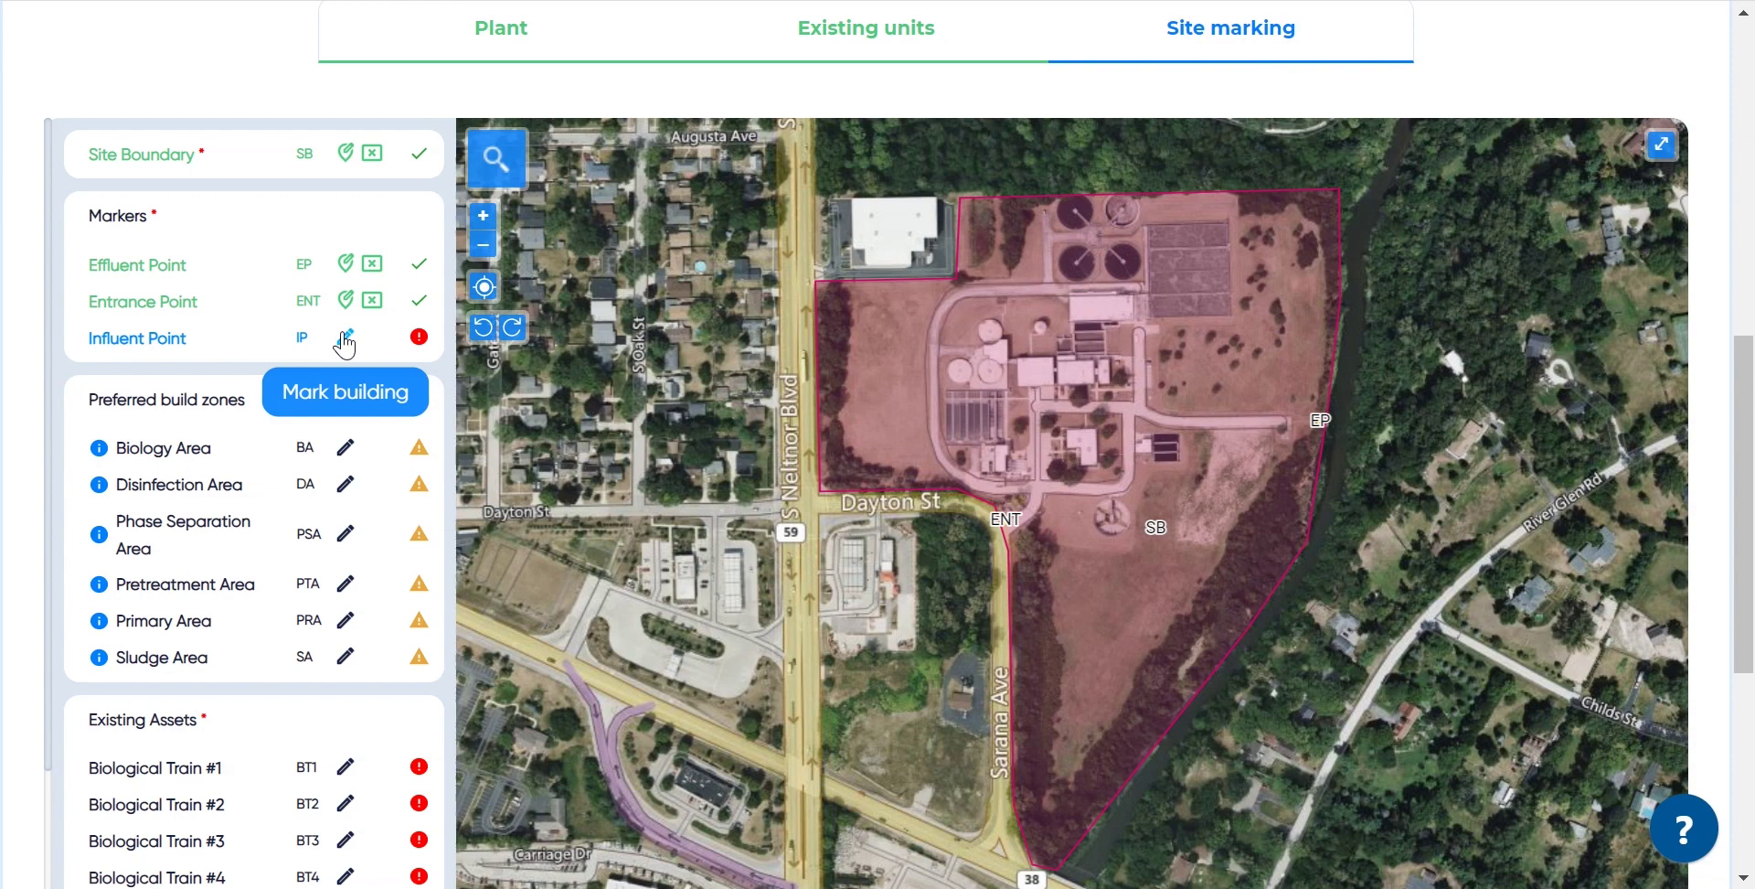
left_click(951, 487)
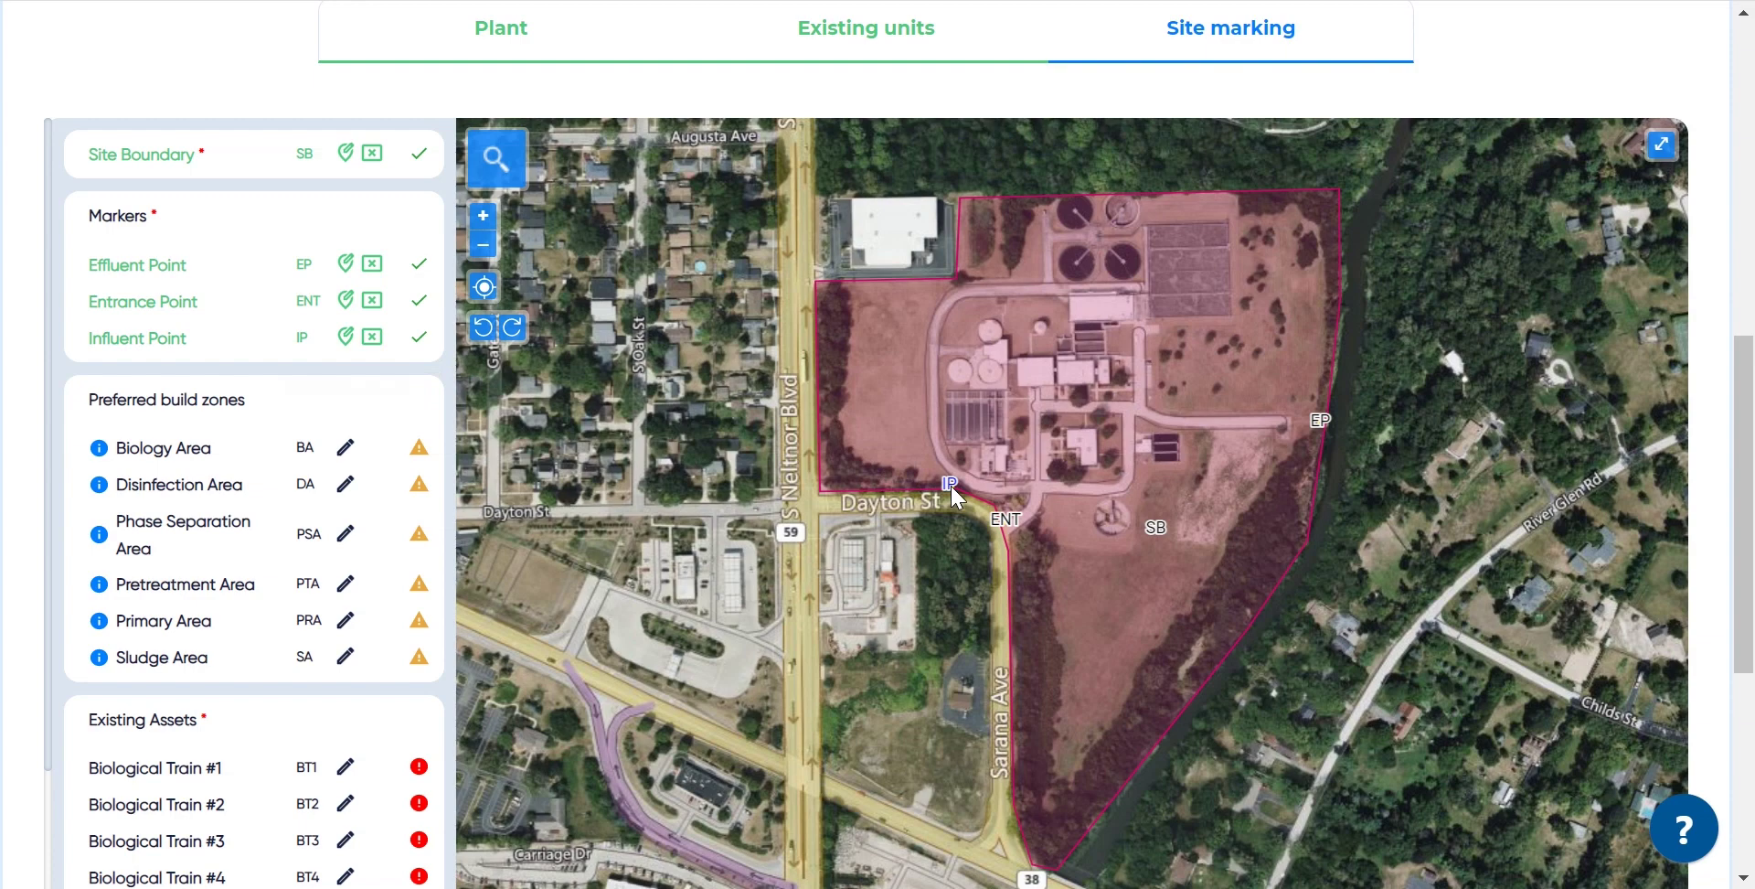
scroll(549, 471, "down", 1)
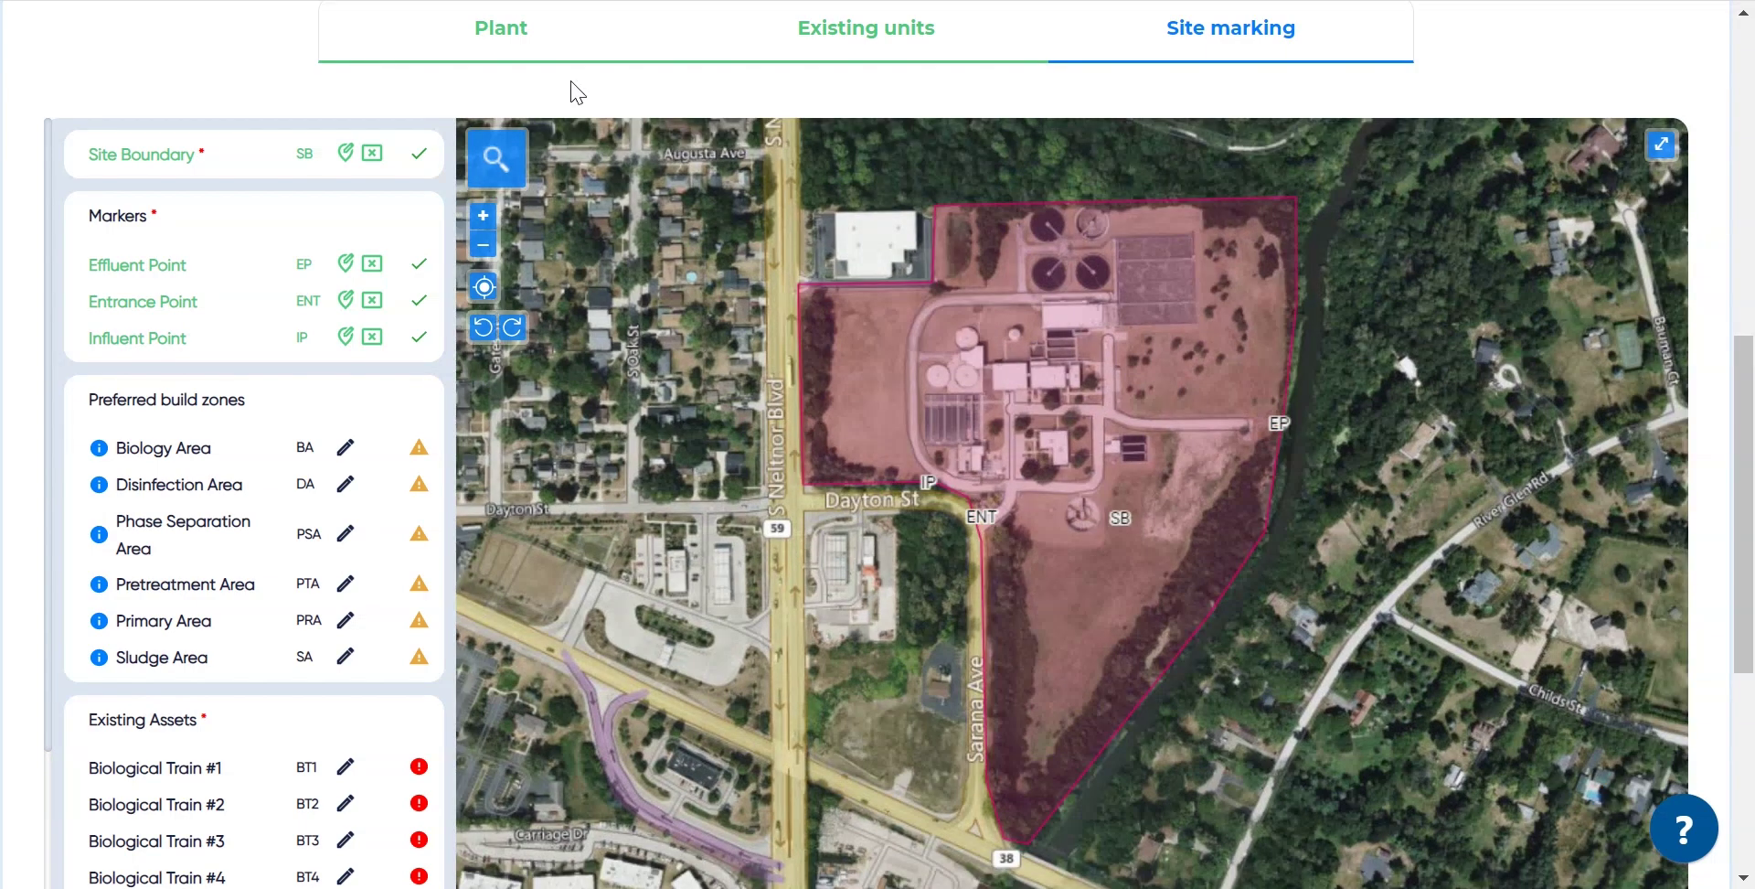
Step: Draw a four-corner Biology Area zone (BA1) in the site's north-east corner
left_click(347, 448)
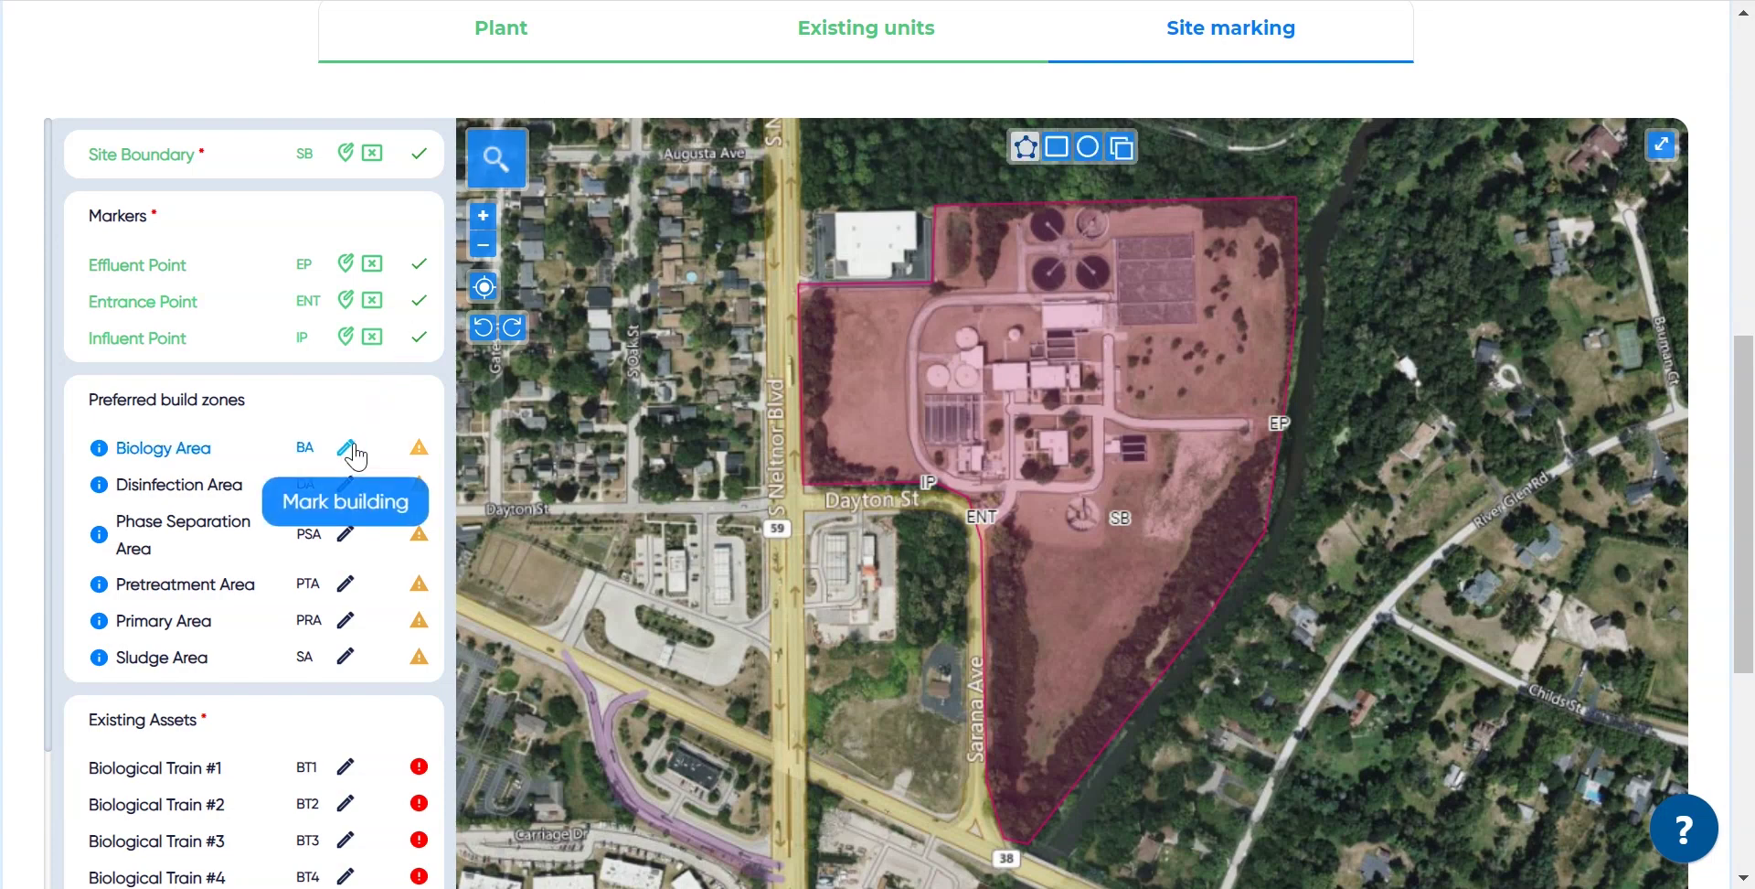
left_click(1203, 227)
left_click(1203, 324)
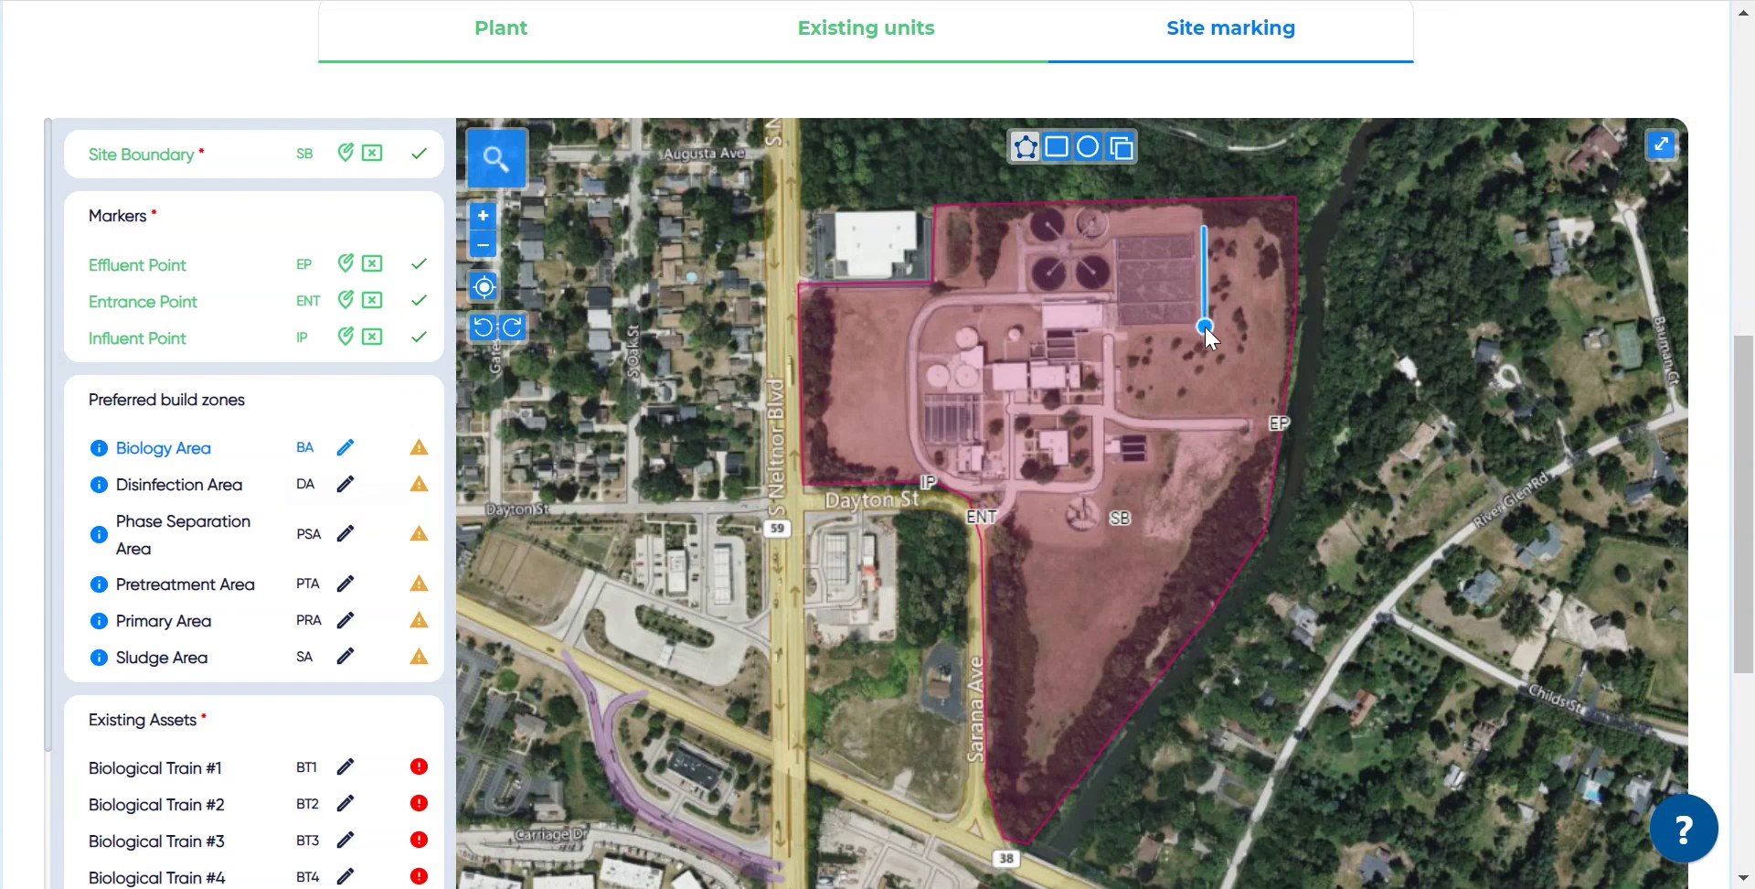
left_click(1284, 324)
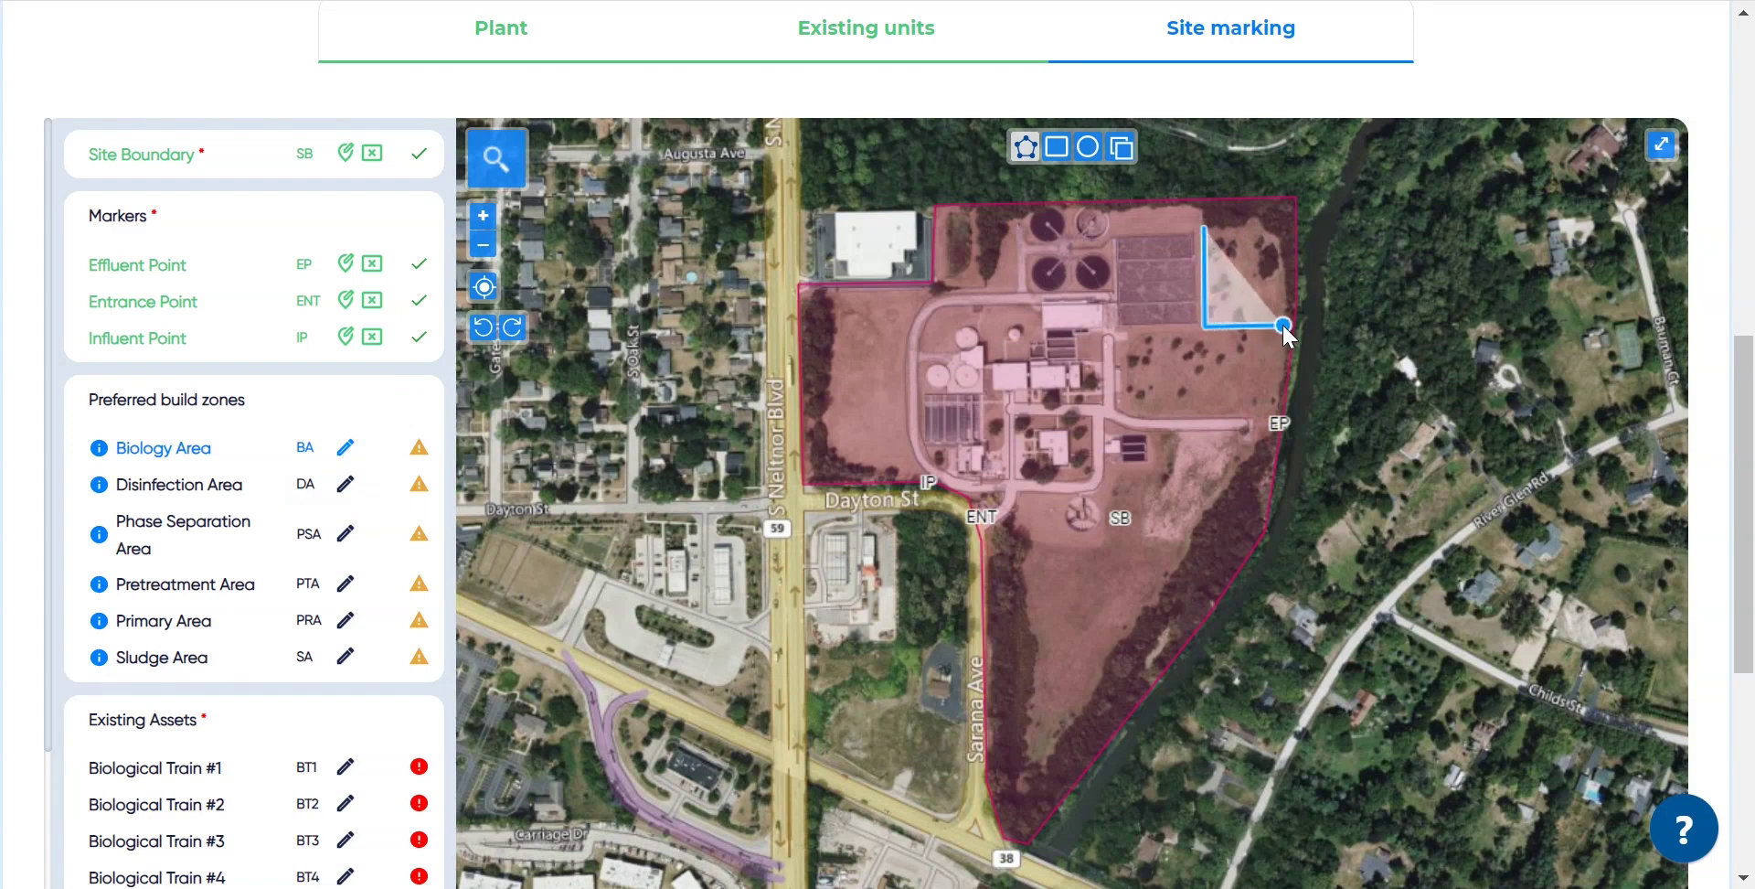
left_click(1289, 229)
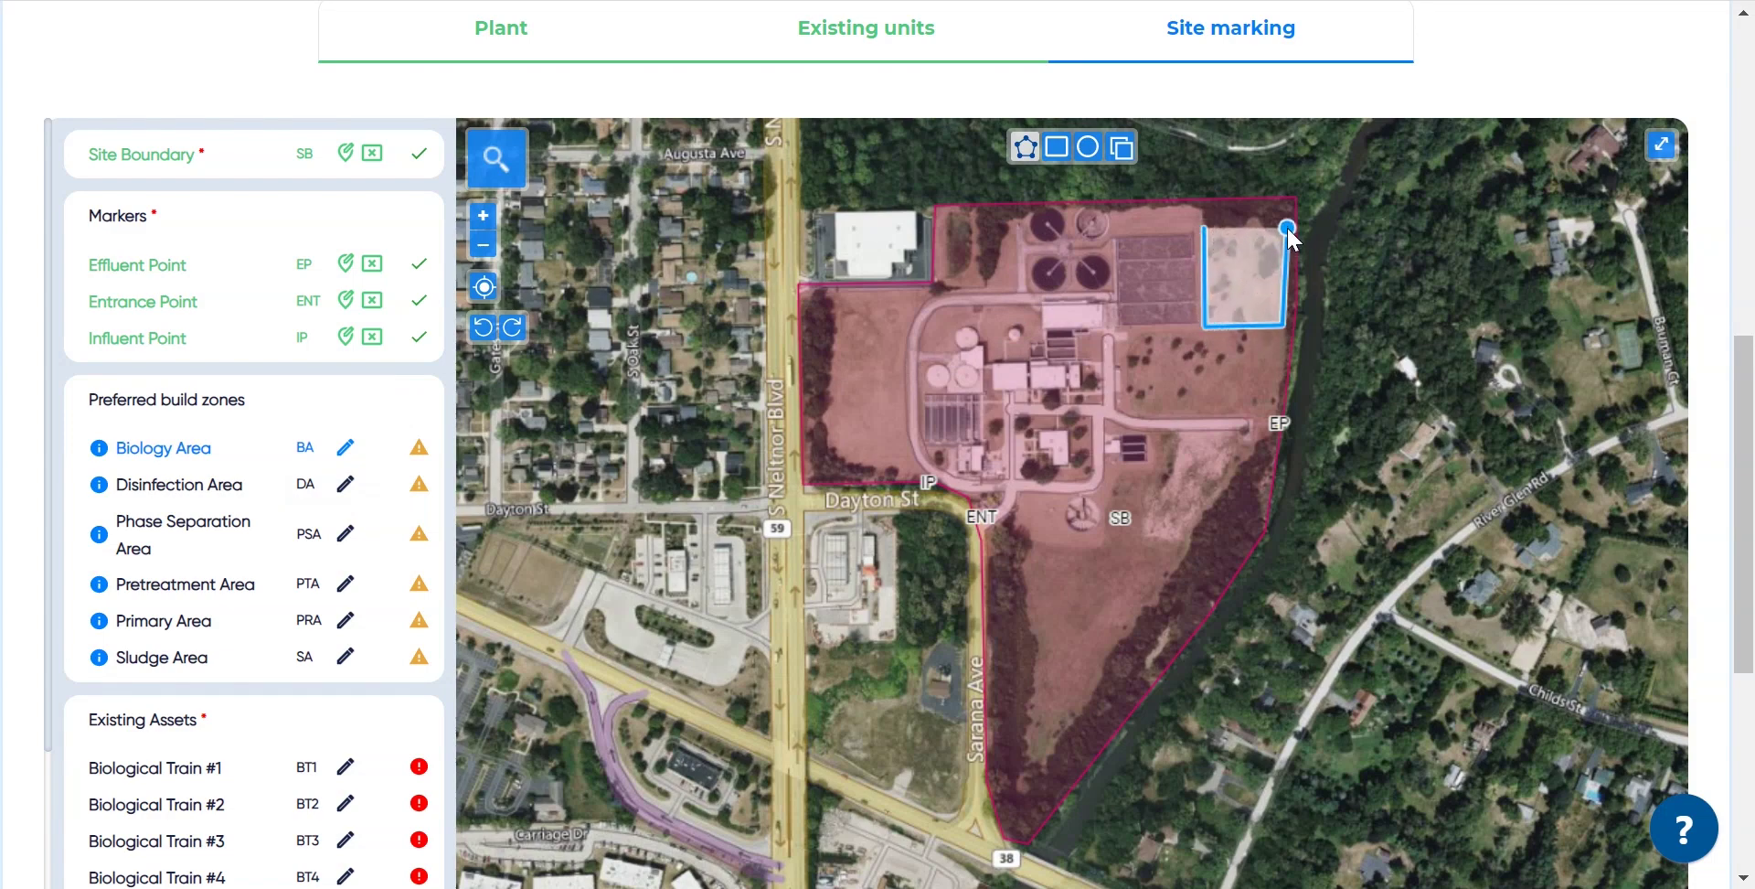
left_click(1209, 232)
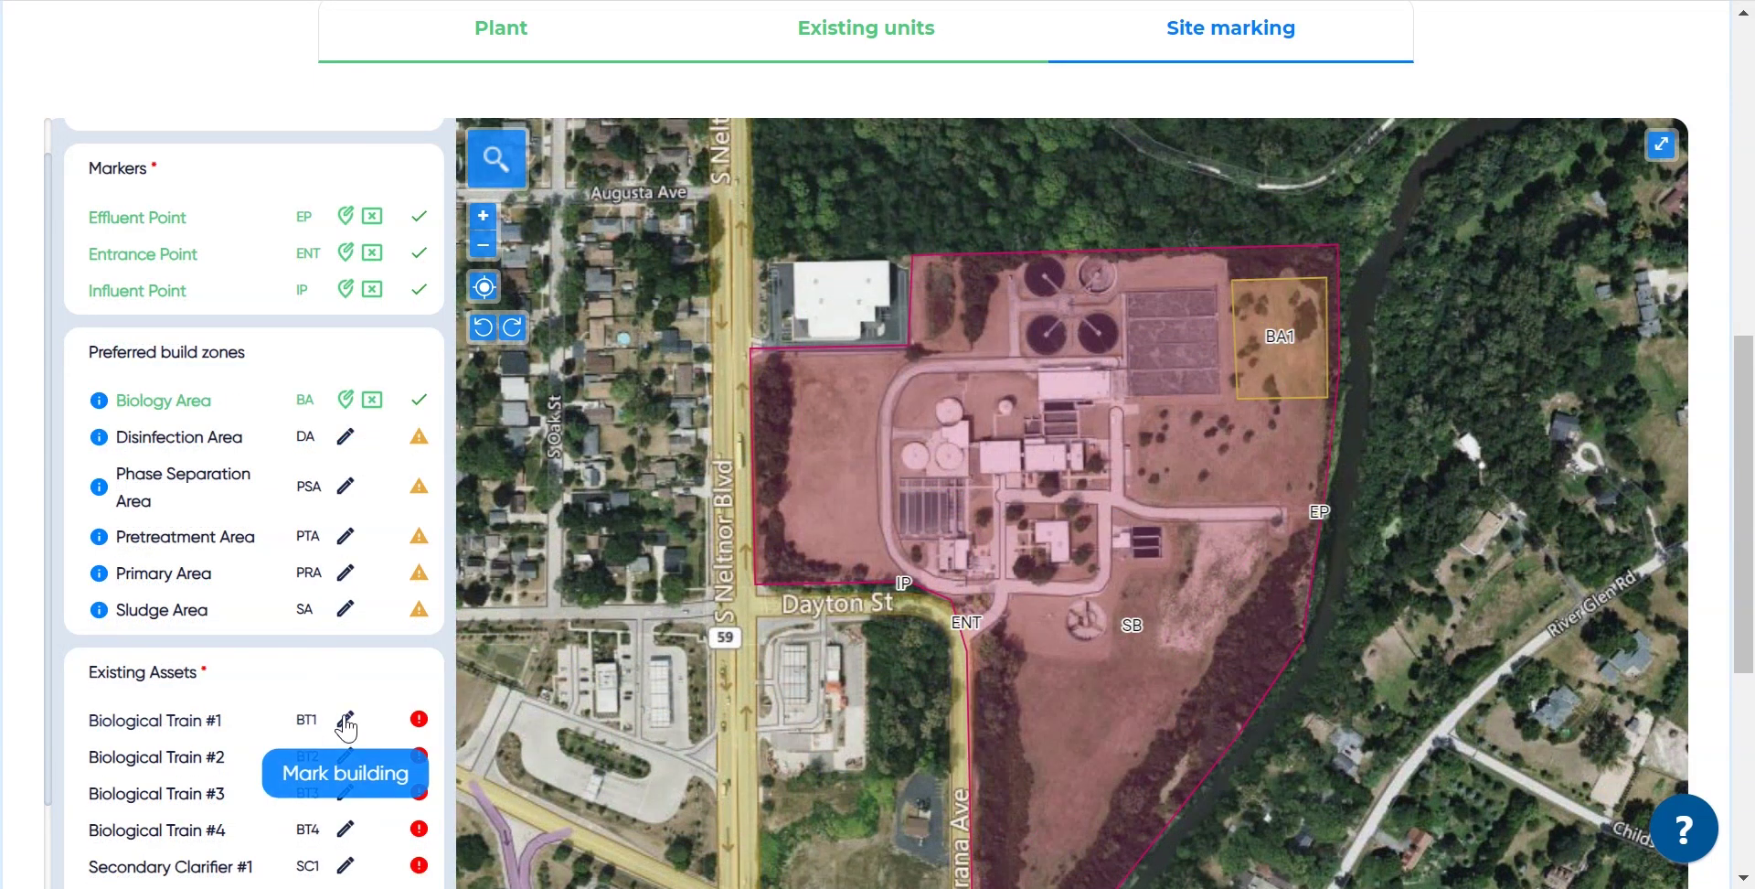
Step: Mark Biological Trains #1–#4 as rectangles over the four aeration basins
left_click(346, 721)
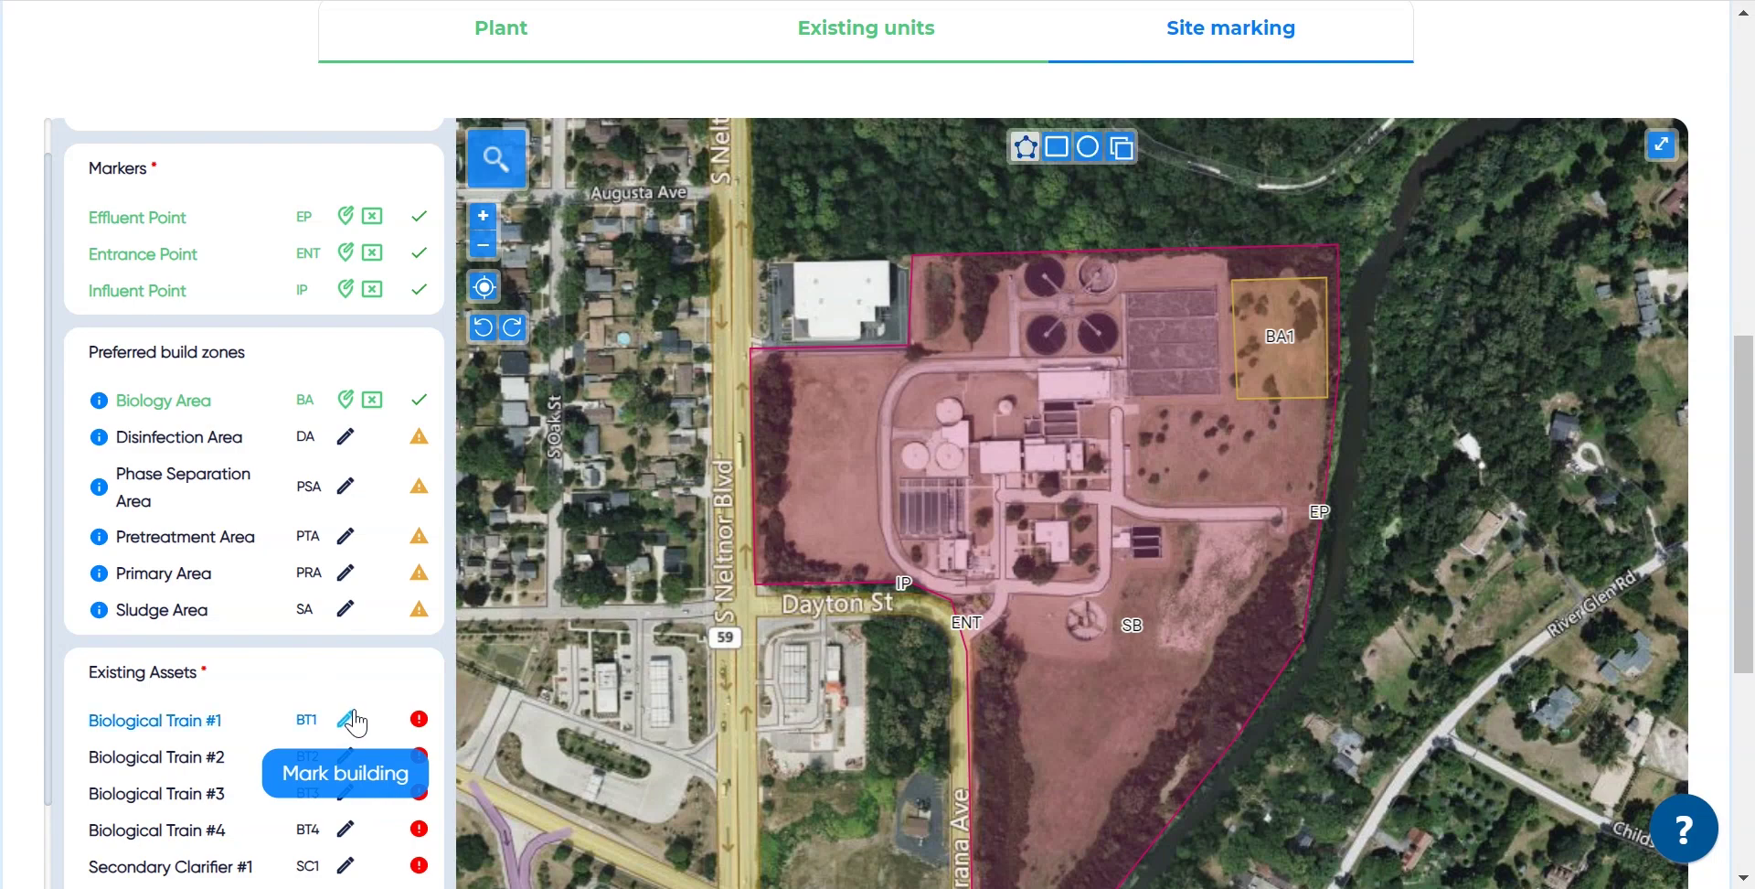
scroll(1161, 360, "up", 2)
scroll(1198, 320, "up", 2)
left_click(826, 281)
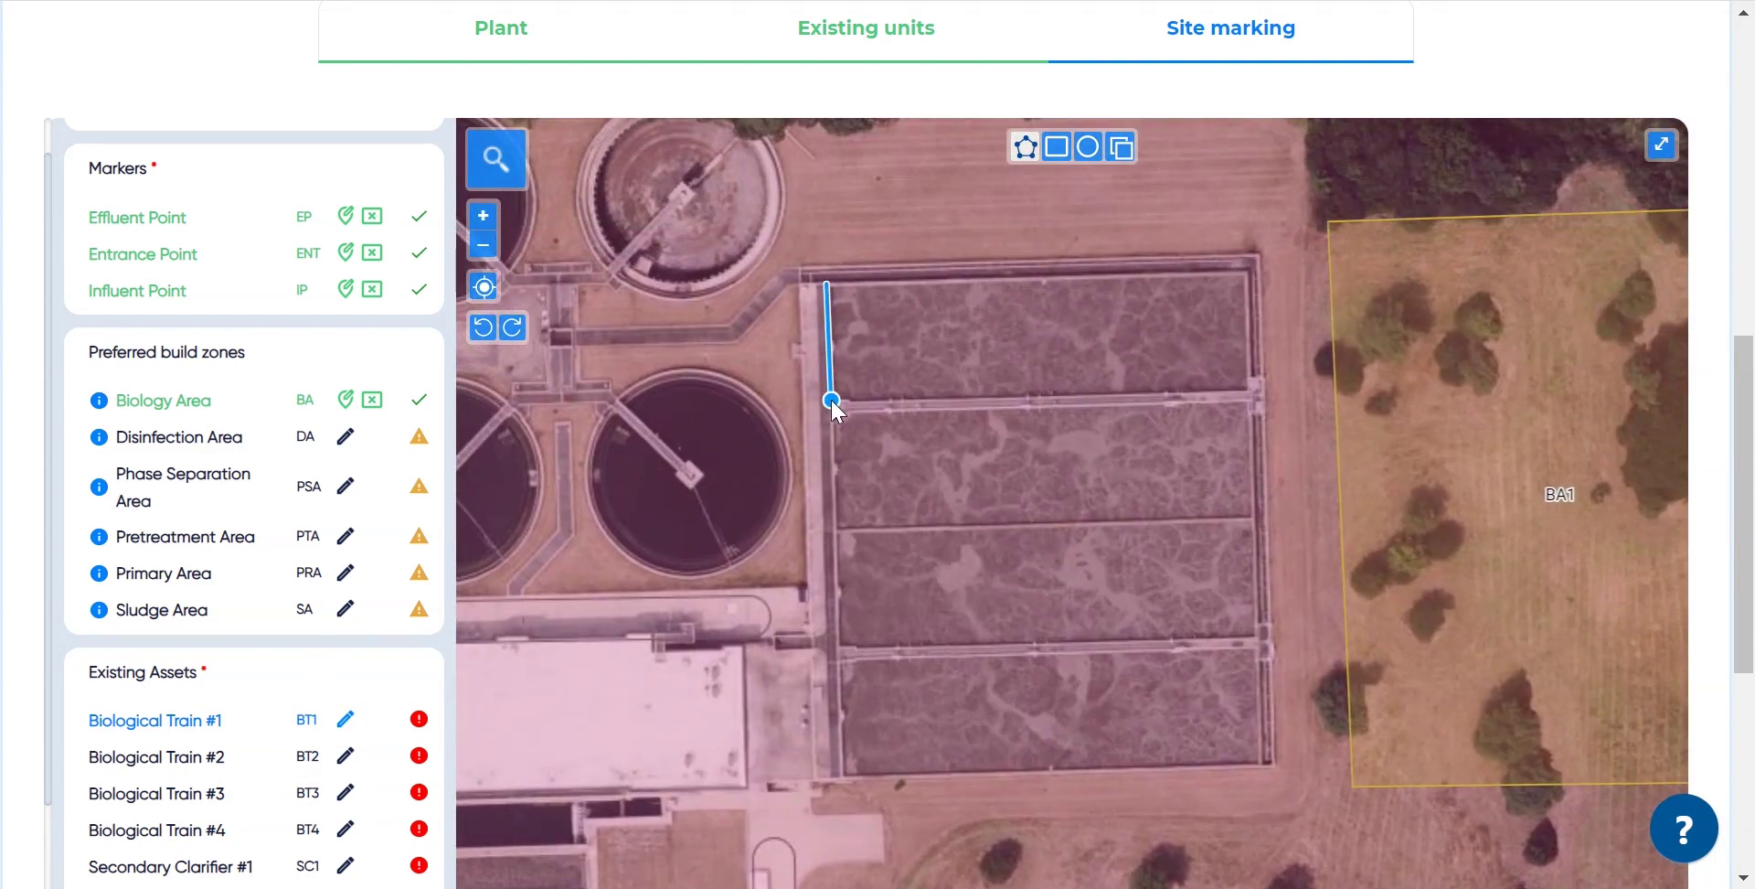
left_click(1249, 395)
left_click(345, 756)
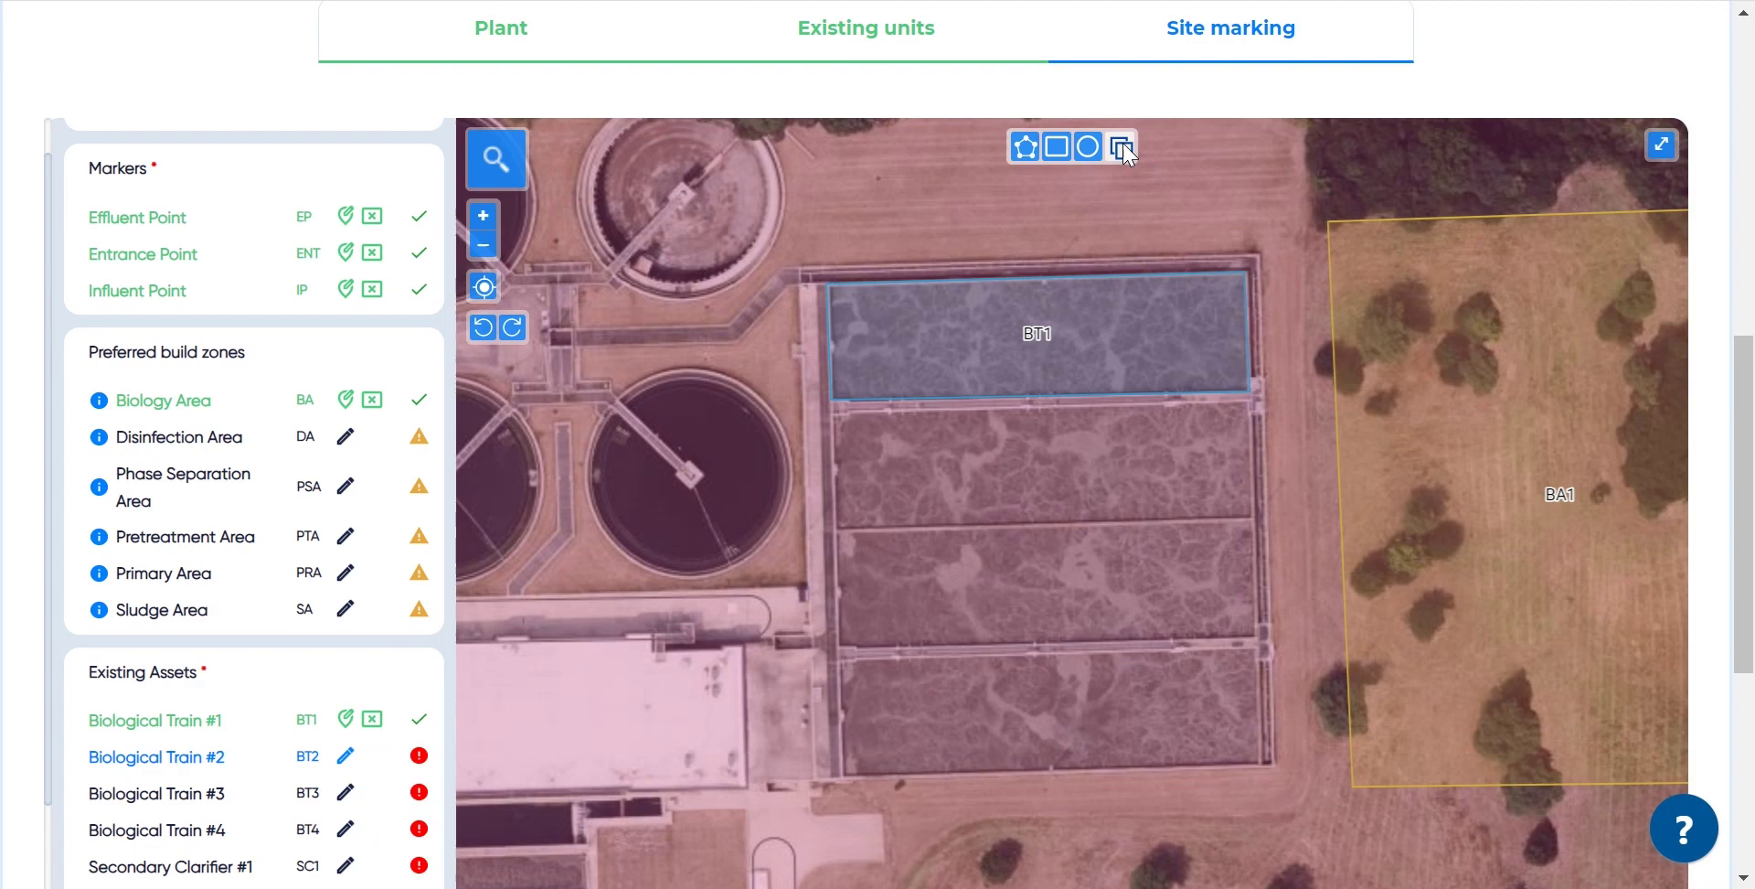
left_click(1122, 146)
mouse_move(1068, 338)
left_mouse_down()
mouse_move(1079, 466)
mouse_move(1040, 609)
left_mouse_up()
left_click(346, 792)
left_click(1121, 148)
left_click(346, 828)
left_click(1121, 146)
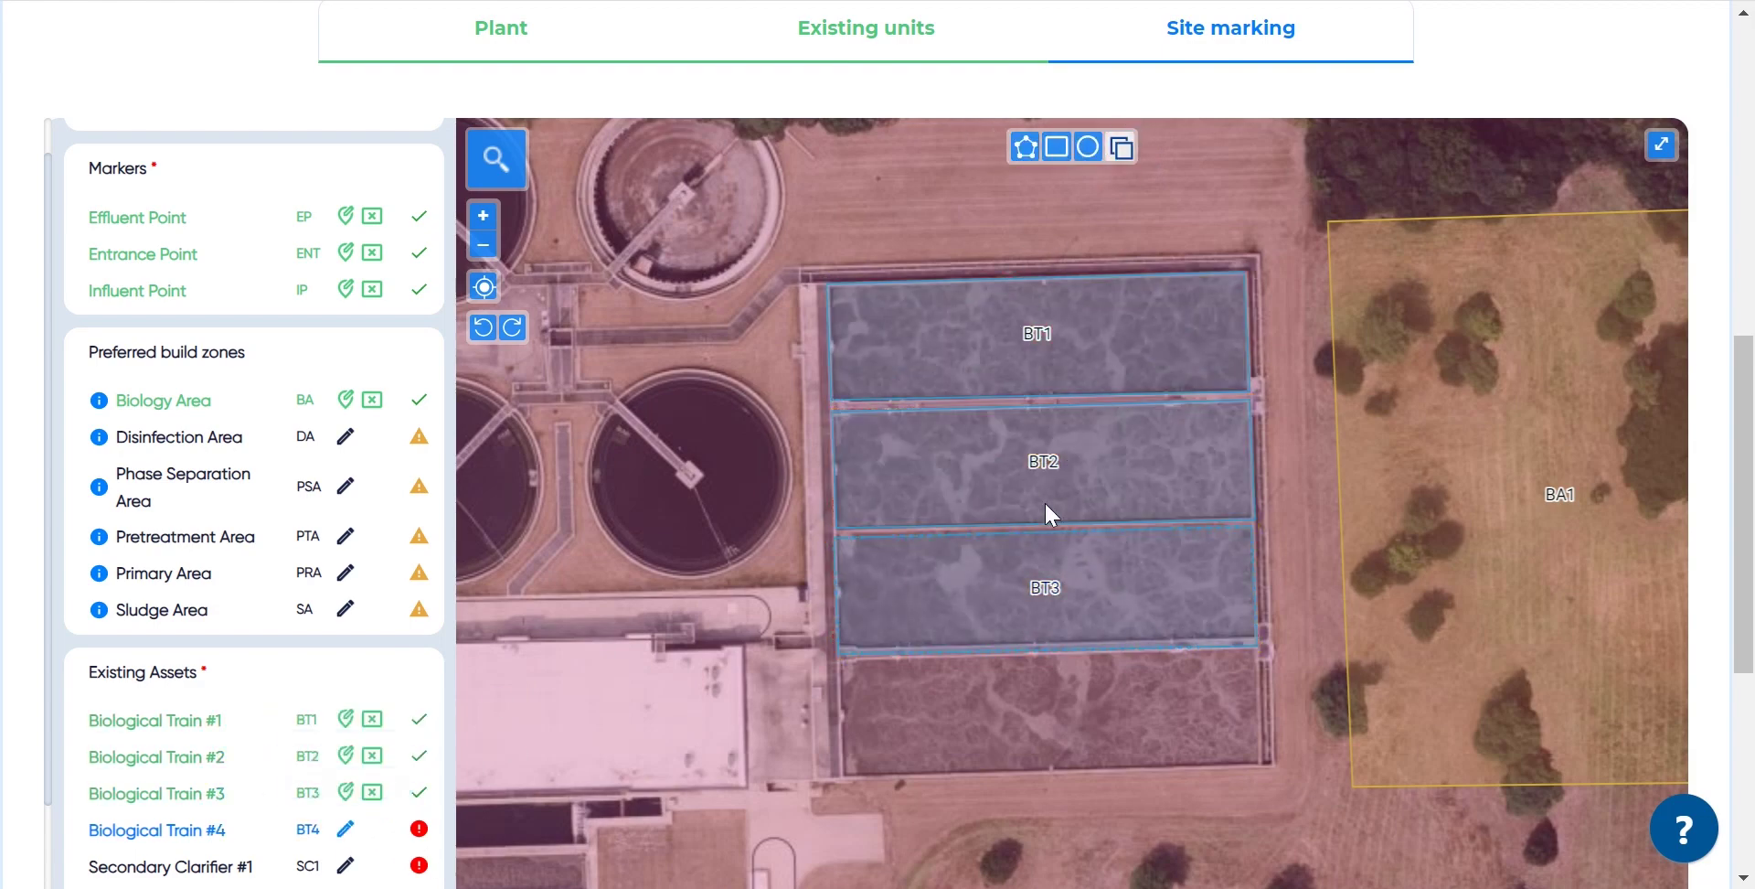
left_click_drag(1051, 517, 1102, 706)
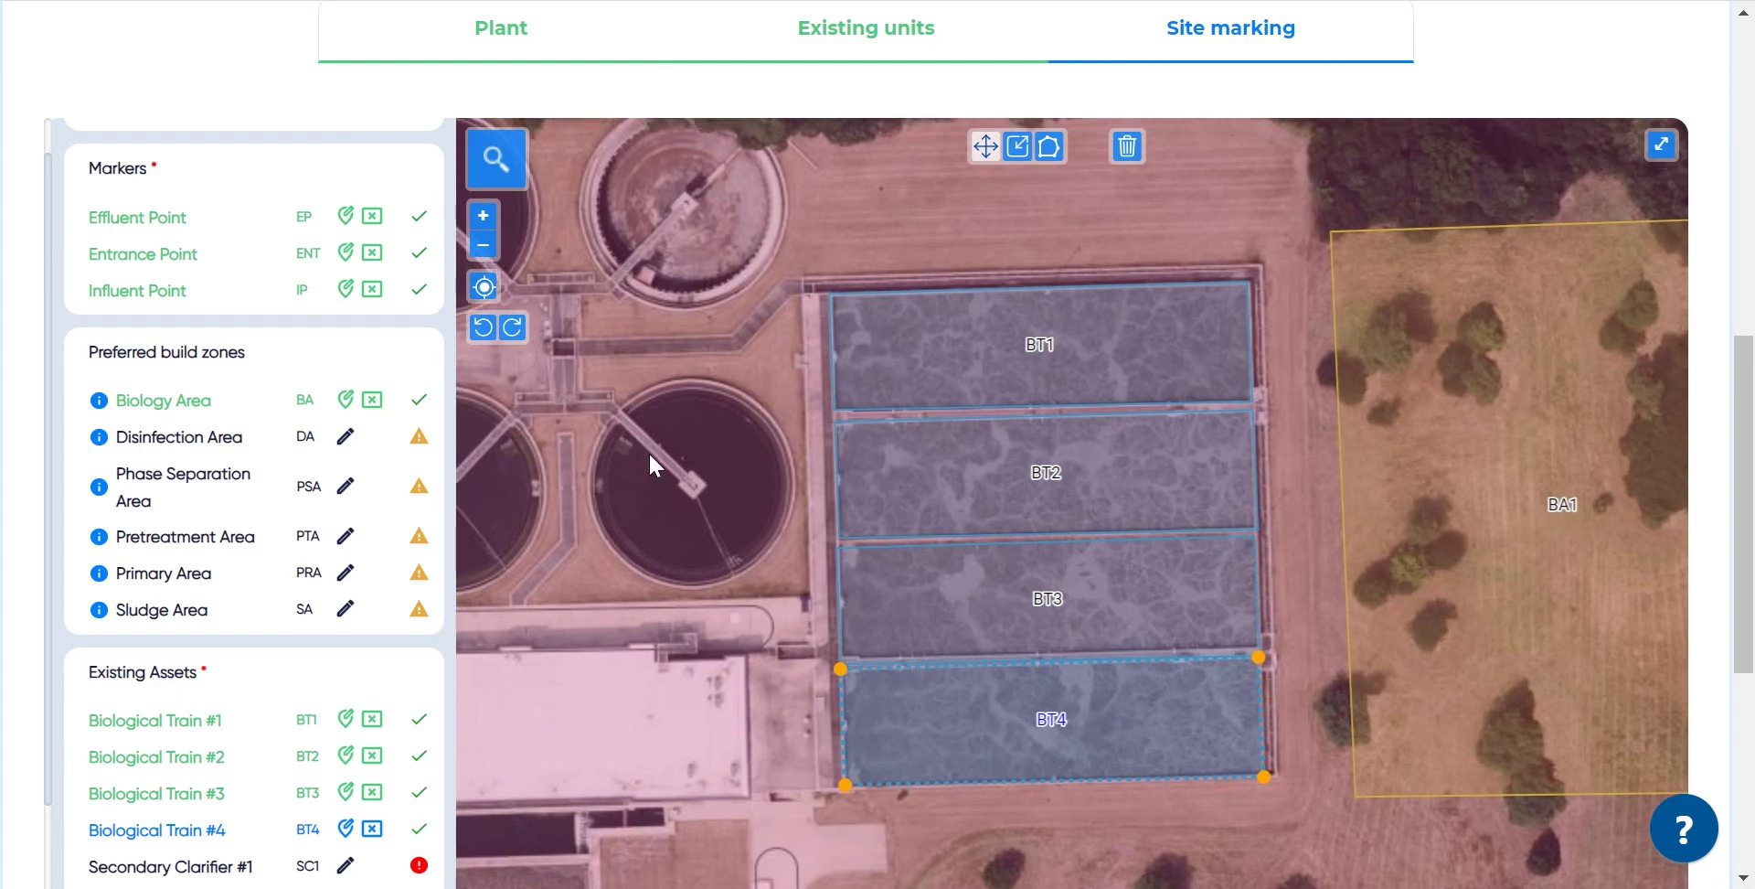
left_click_drag(649, 452, 985, 581)
scroll(311, 672, "down", 3)
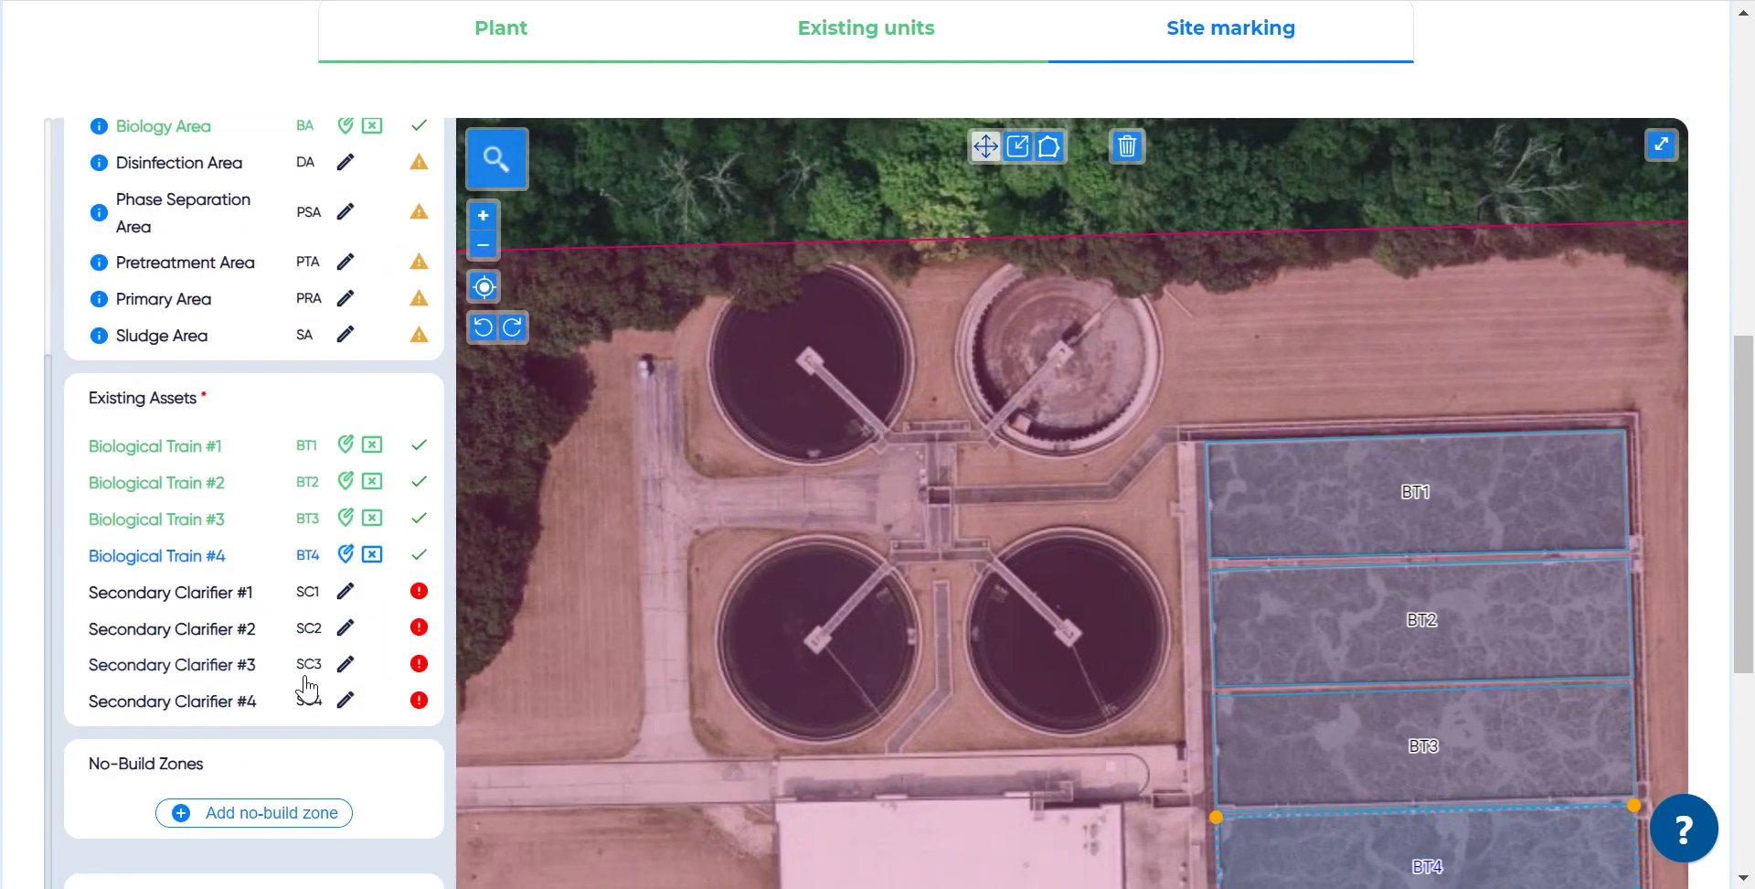
Step: Mark Secondary Clarifiers #1–#4 as circles on the four round clarifier tanks
left_click(345, 591)
left_click(1090, 146)
left_click(810, 362)
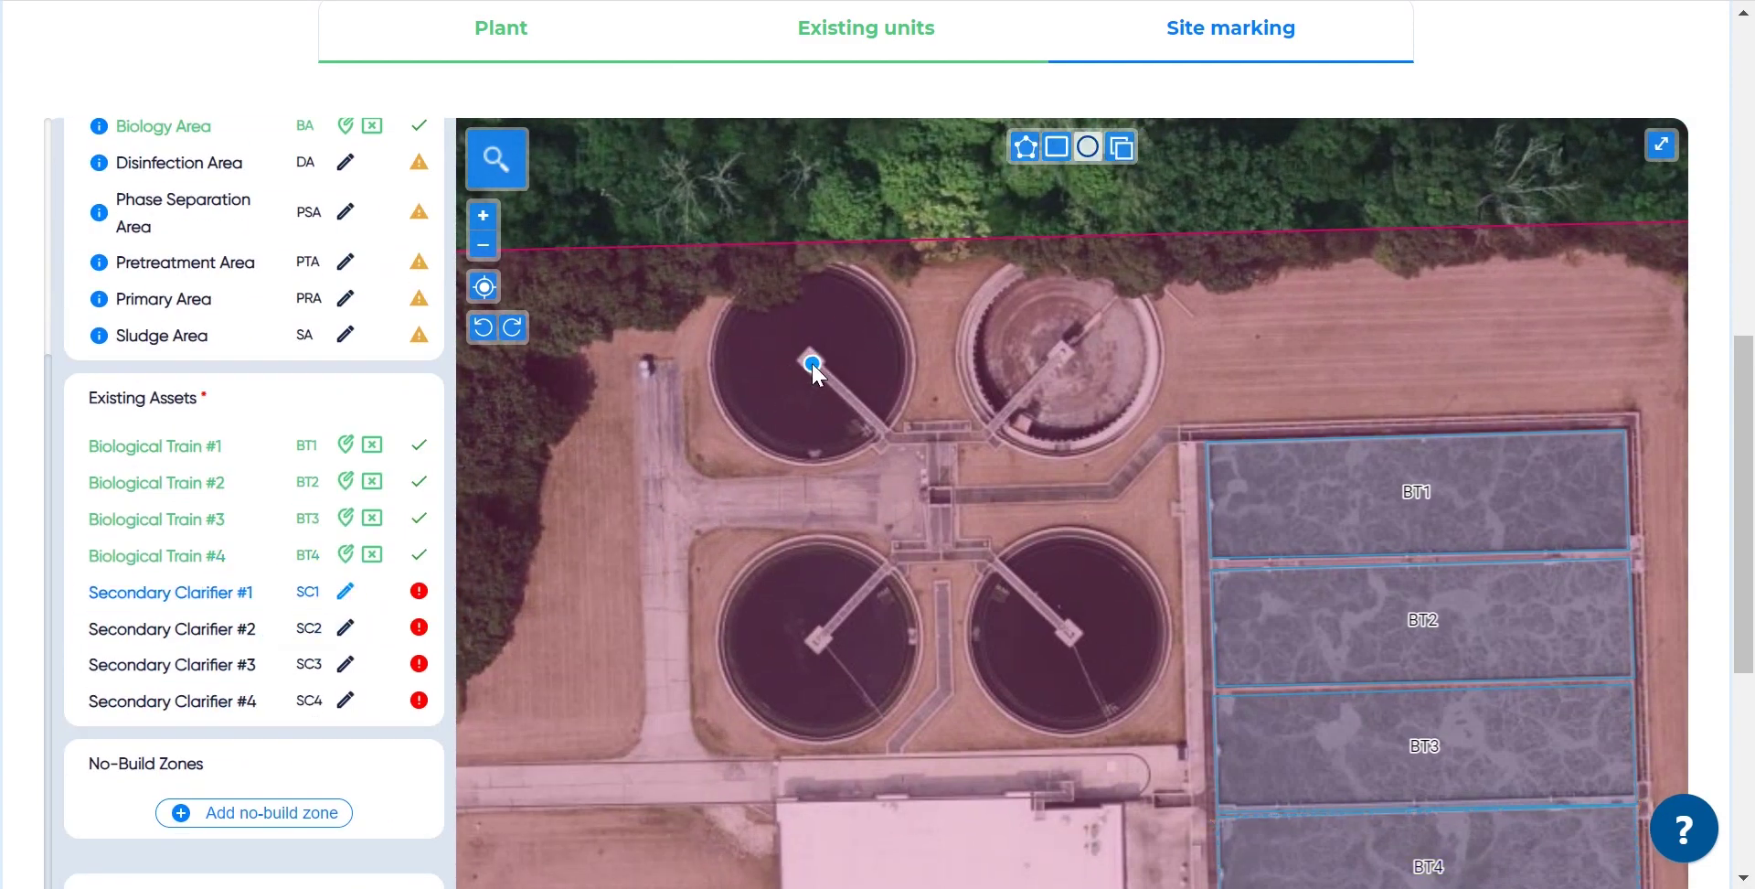
left_click(899, 401)
left_click(345, 627)
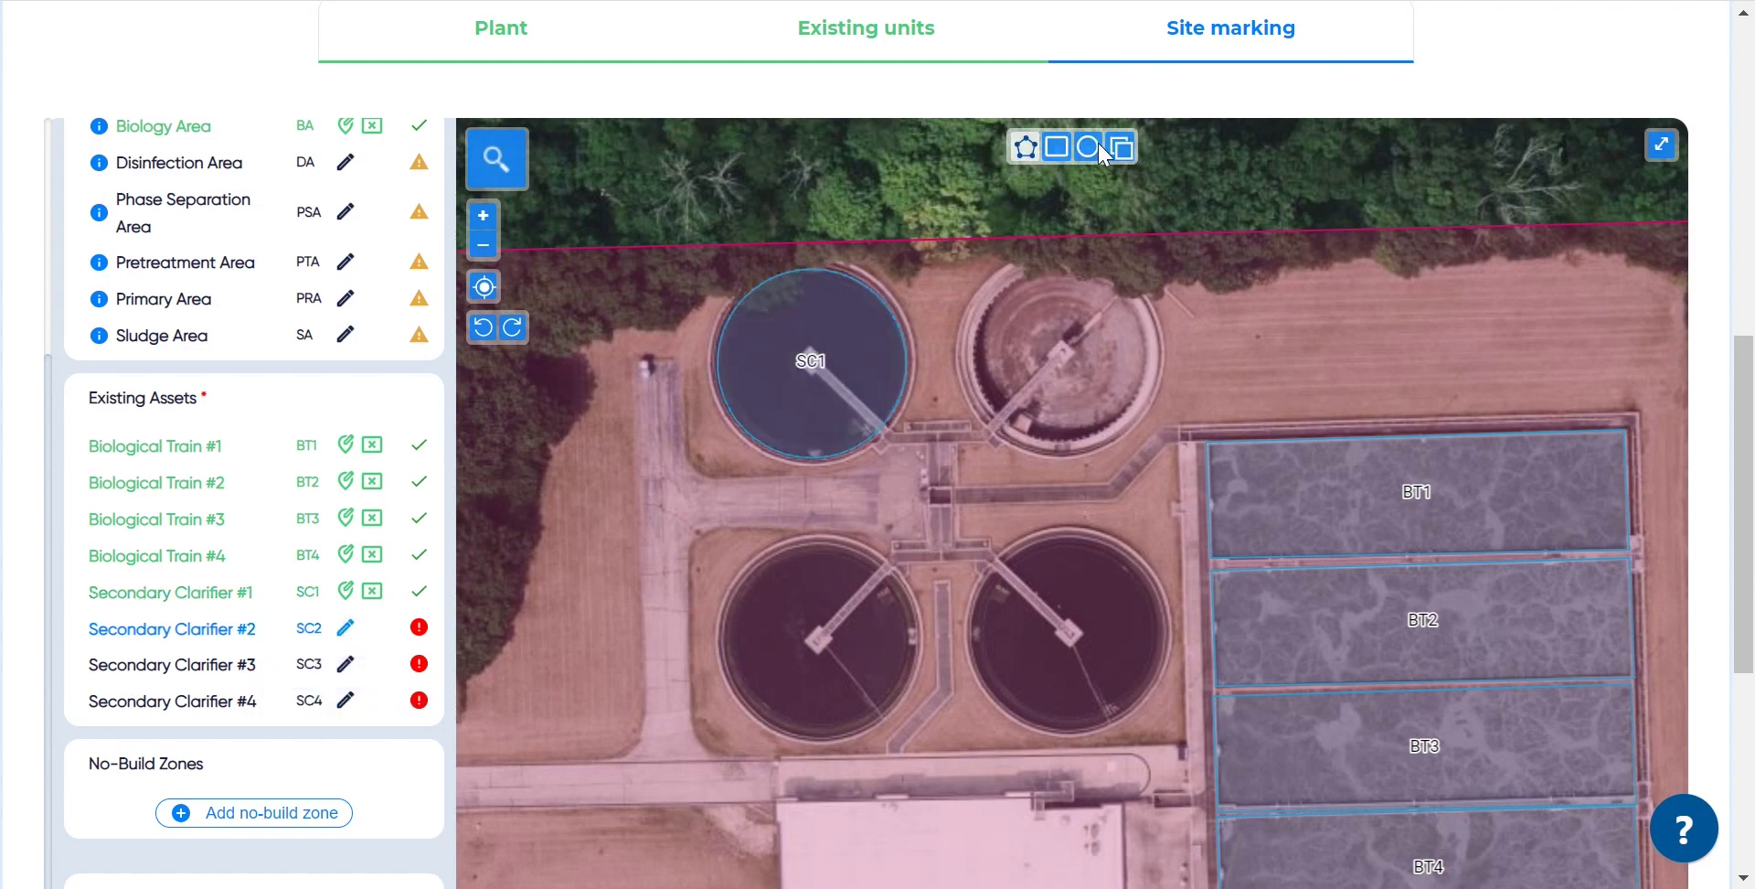
left_click(1123, 146)
mouse_move(838, 359)
left_mouse_down()
mouse_move(1042, 371)
mouse_move(1101, 348)
mouse_move(804, 646)
left_mouse_up()
left_click(345, 664)
left_click(1122, 146)
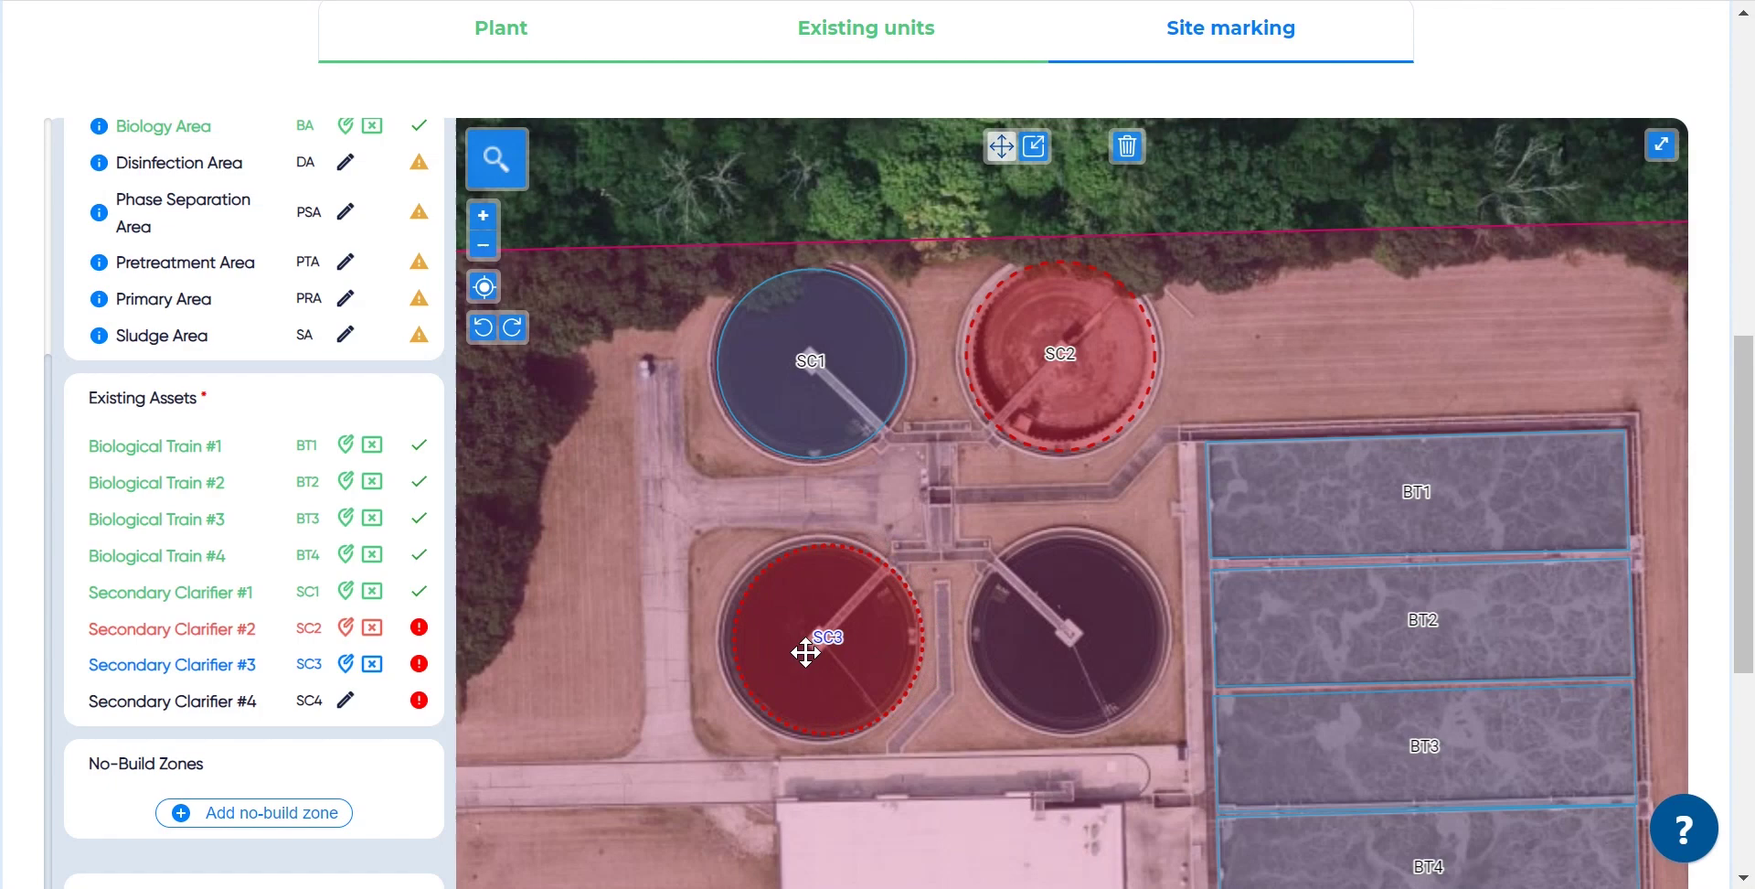
left_click(345, 700)
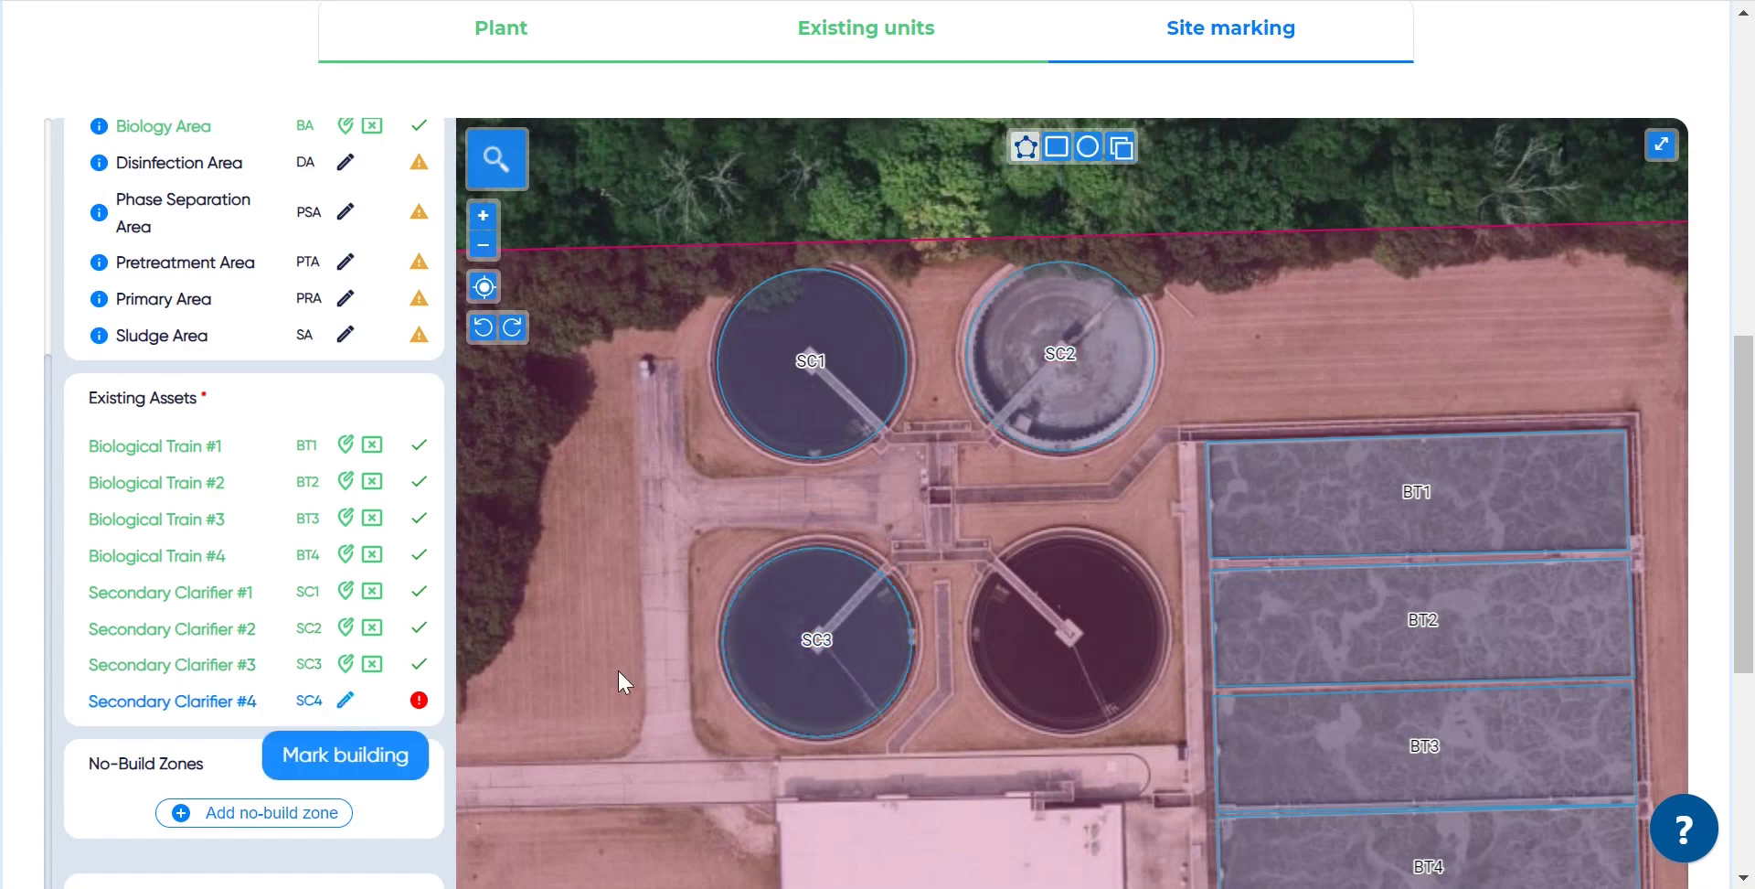
left_click(1122, 146)
left_click_drag(836, 614, 1080, 609)
scroll(956, 596, "down", 3)
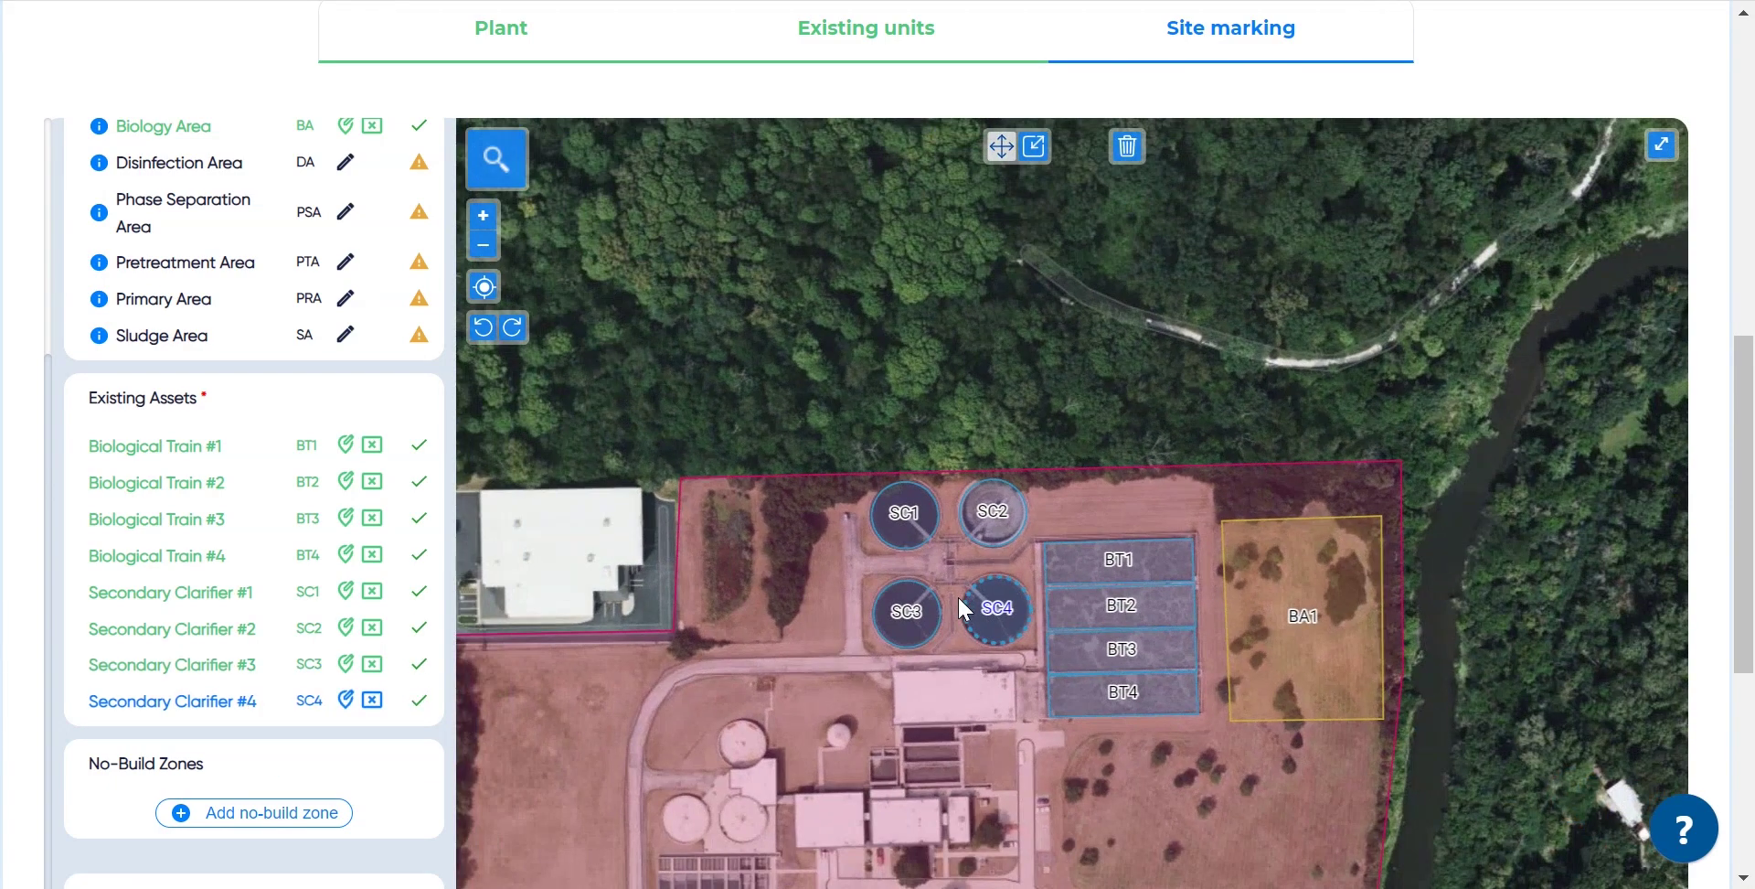
Step: Trace No-Build Zone NBZ1 around the central facilities inside the curved access road
left_click_drag(958, 594, 1014, 147)
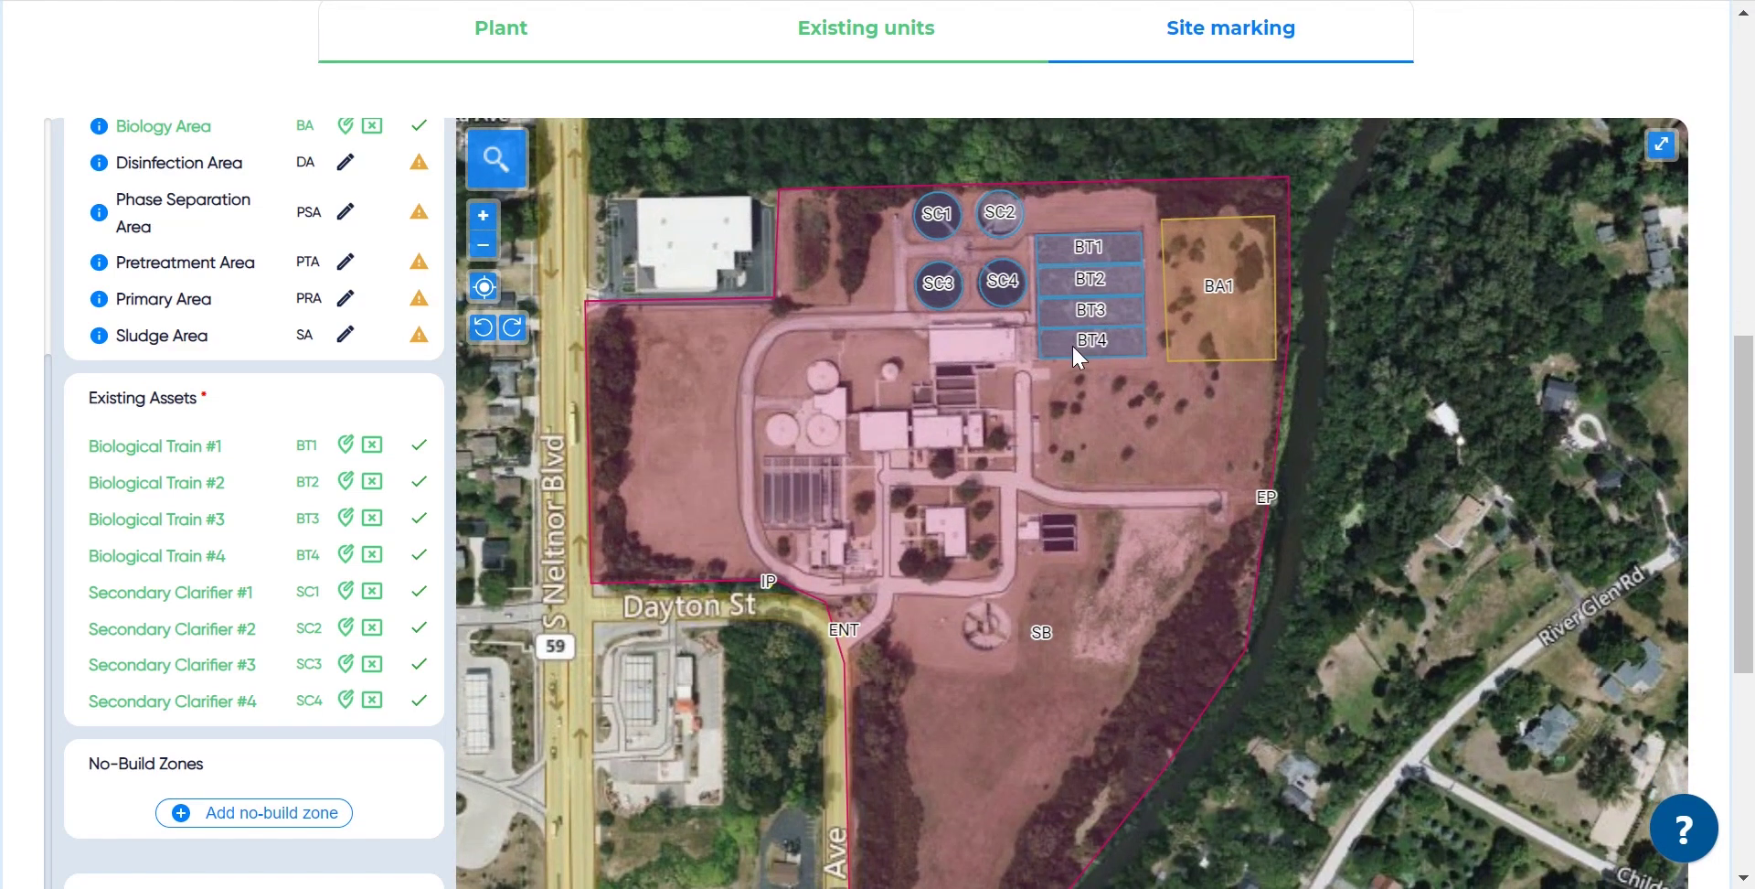
left_click(261, 828)
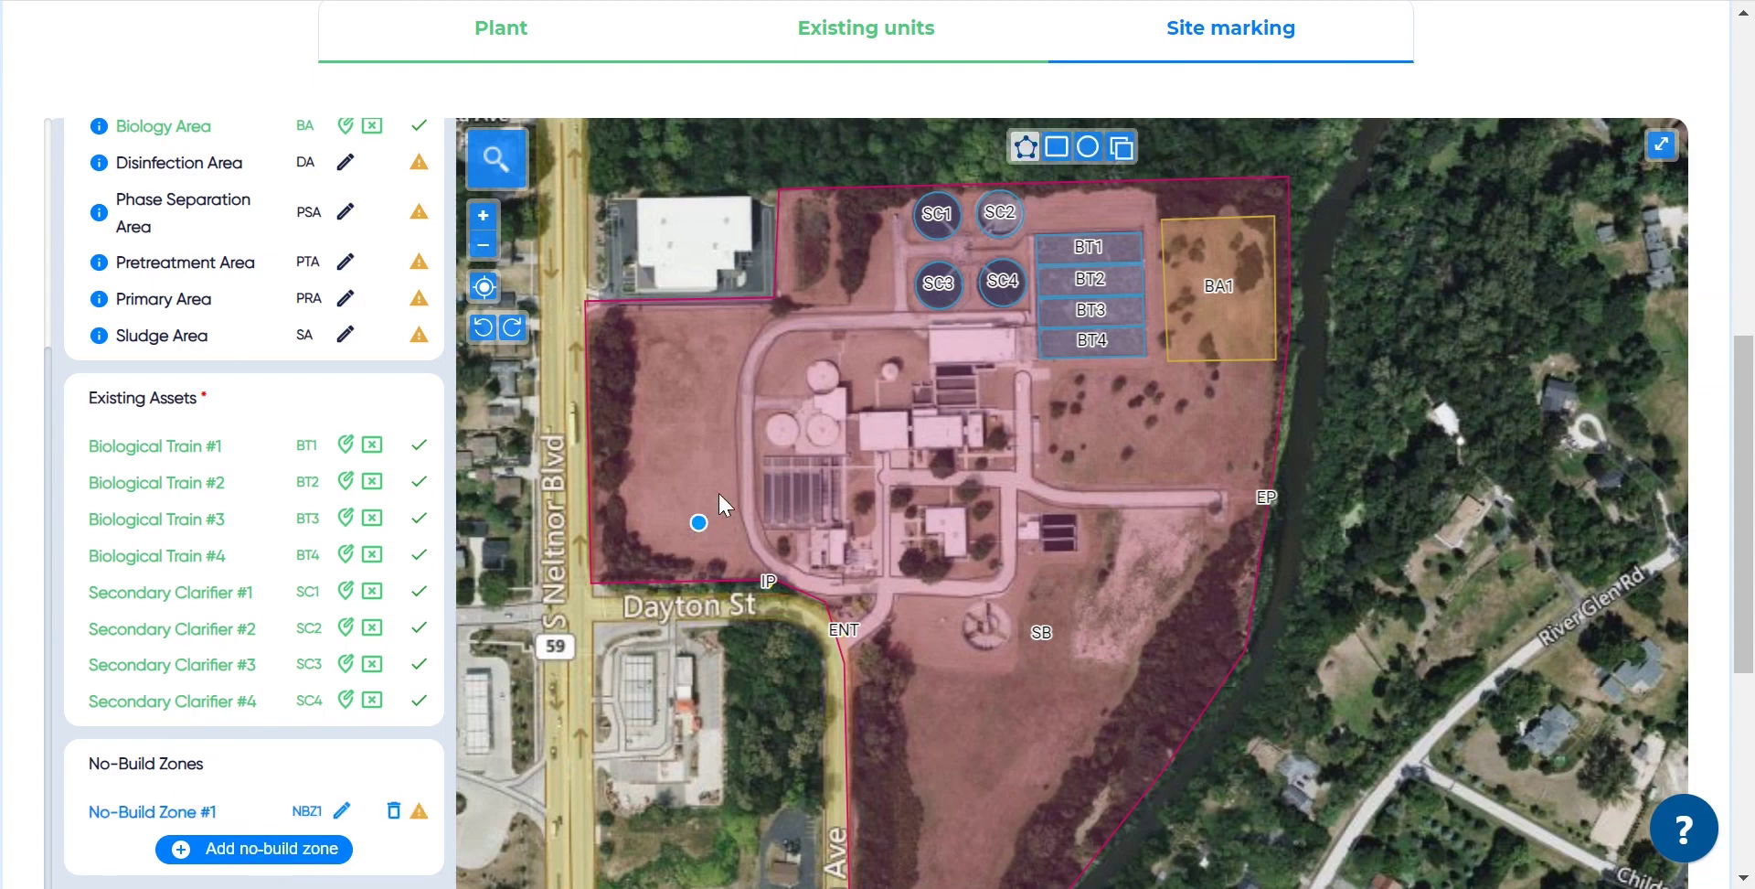
left_click(780, 333)
left_click(750, 395)
left_click(756, 535)
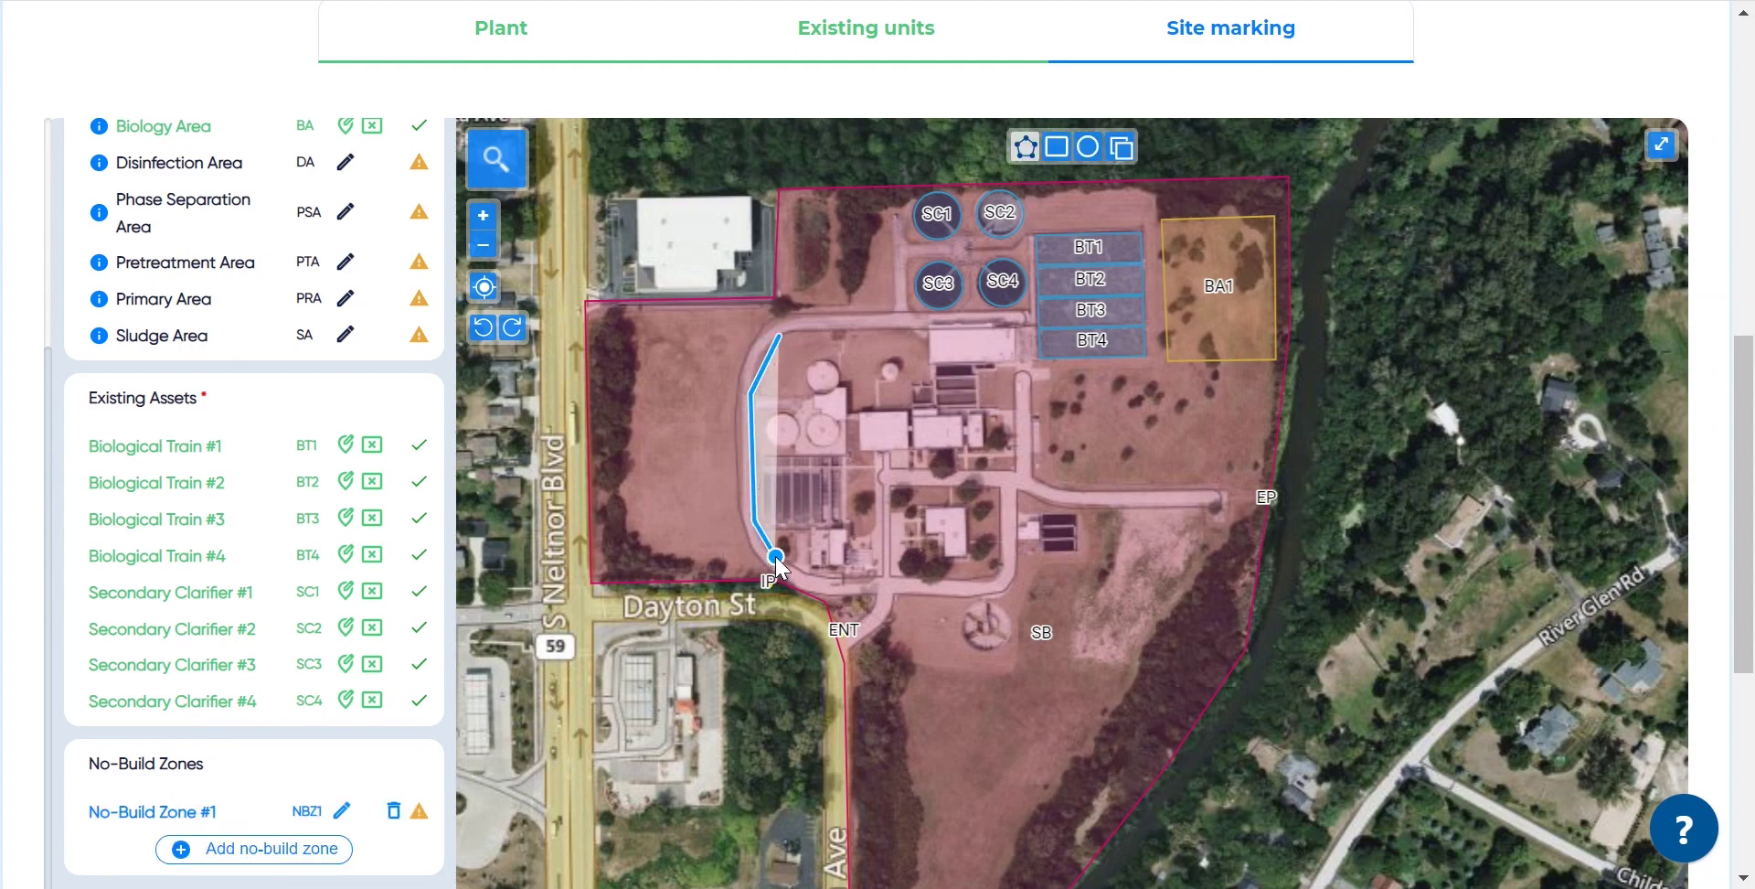
left_click(831, 577)
left_click(996, 580)
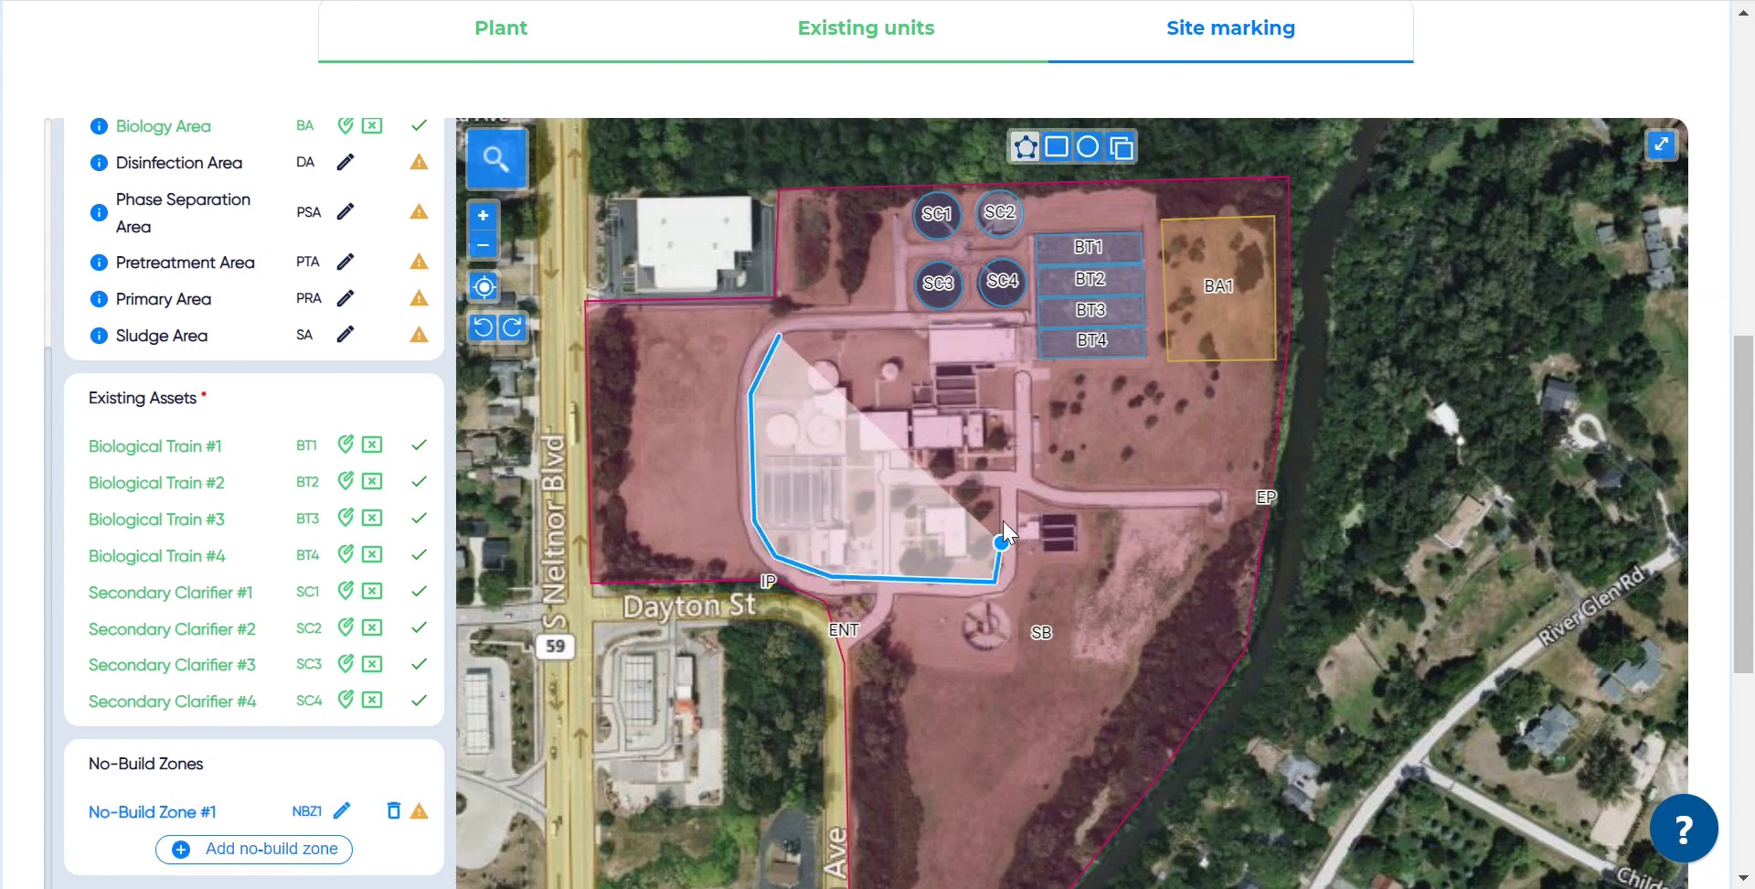
left_click(1013, 579)
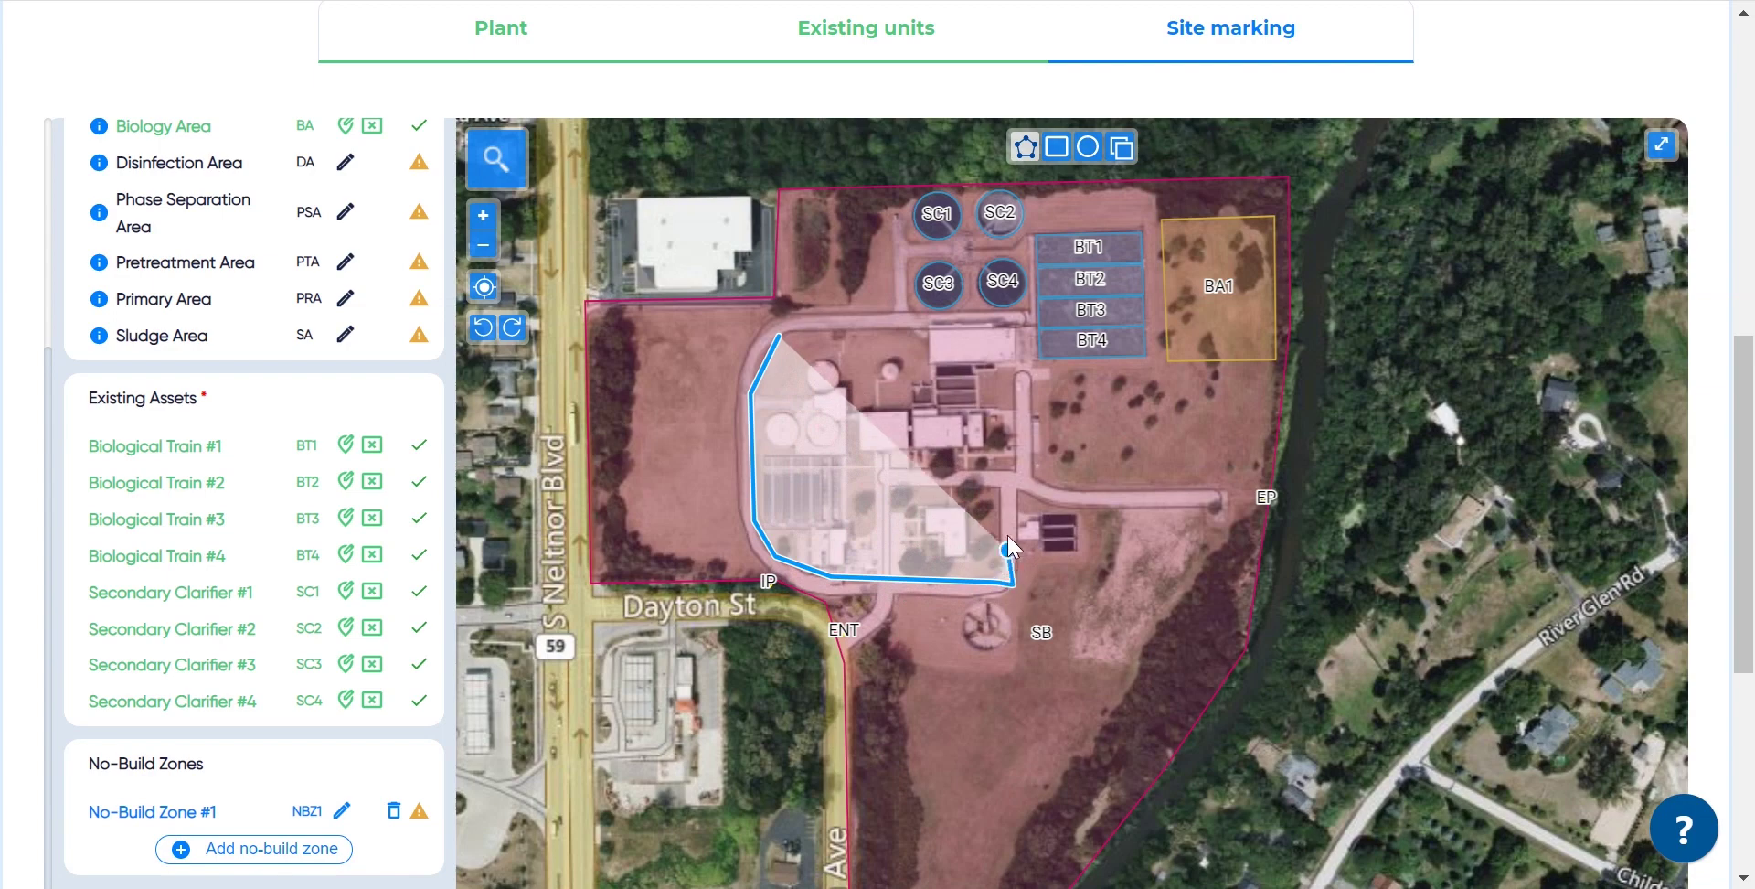
left_click(1019, 327)
left_click(780, 336)
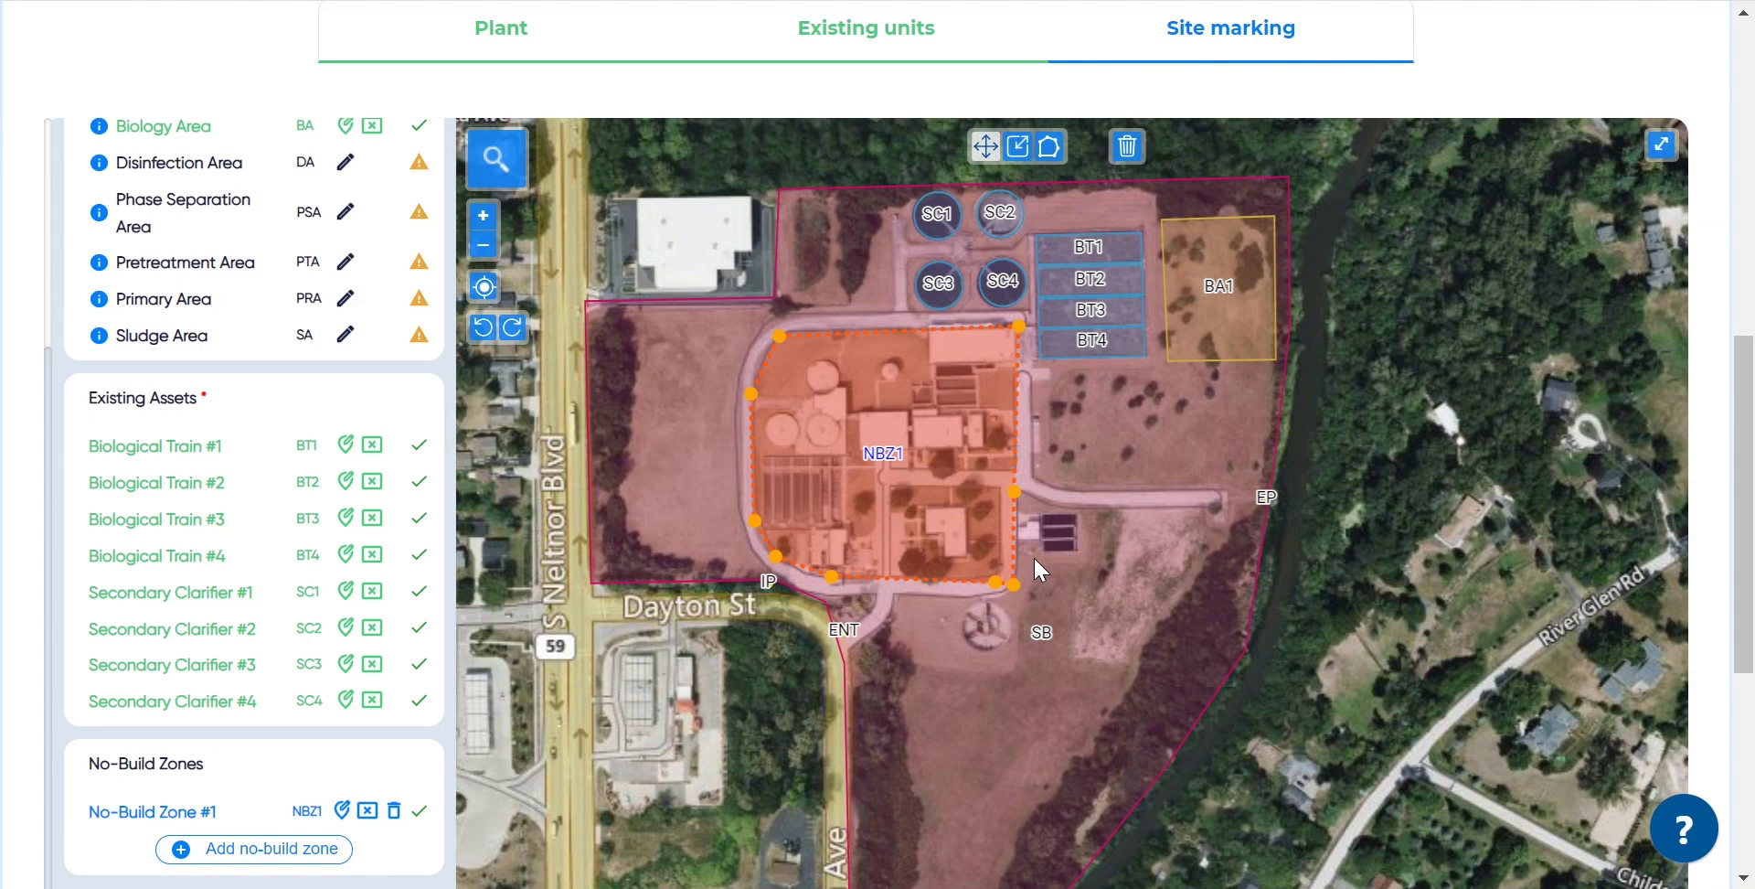
scroll(1709, 543, "down", 3)
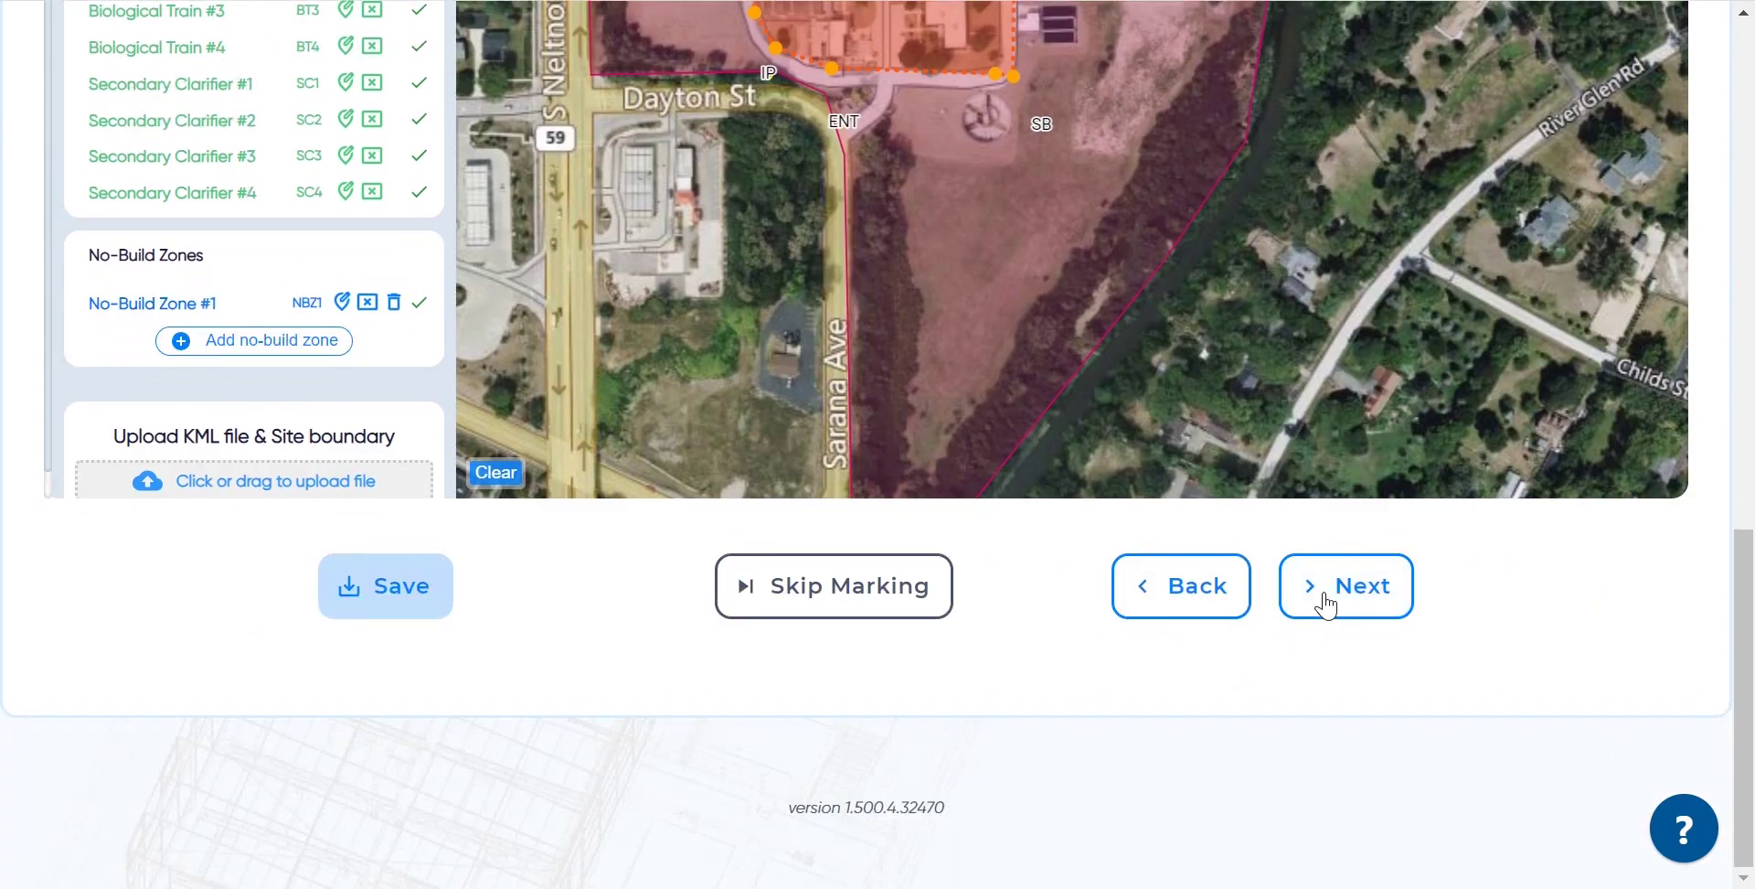
Step: Advance to the Data step and apply typical 13.5 °C minimum and 22.5 °C maximum temperatures
left_click(1326, 603)
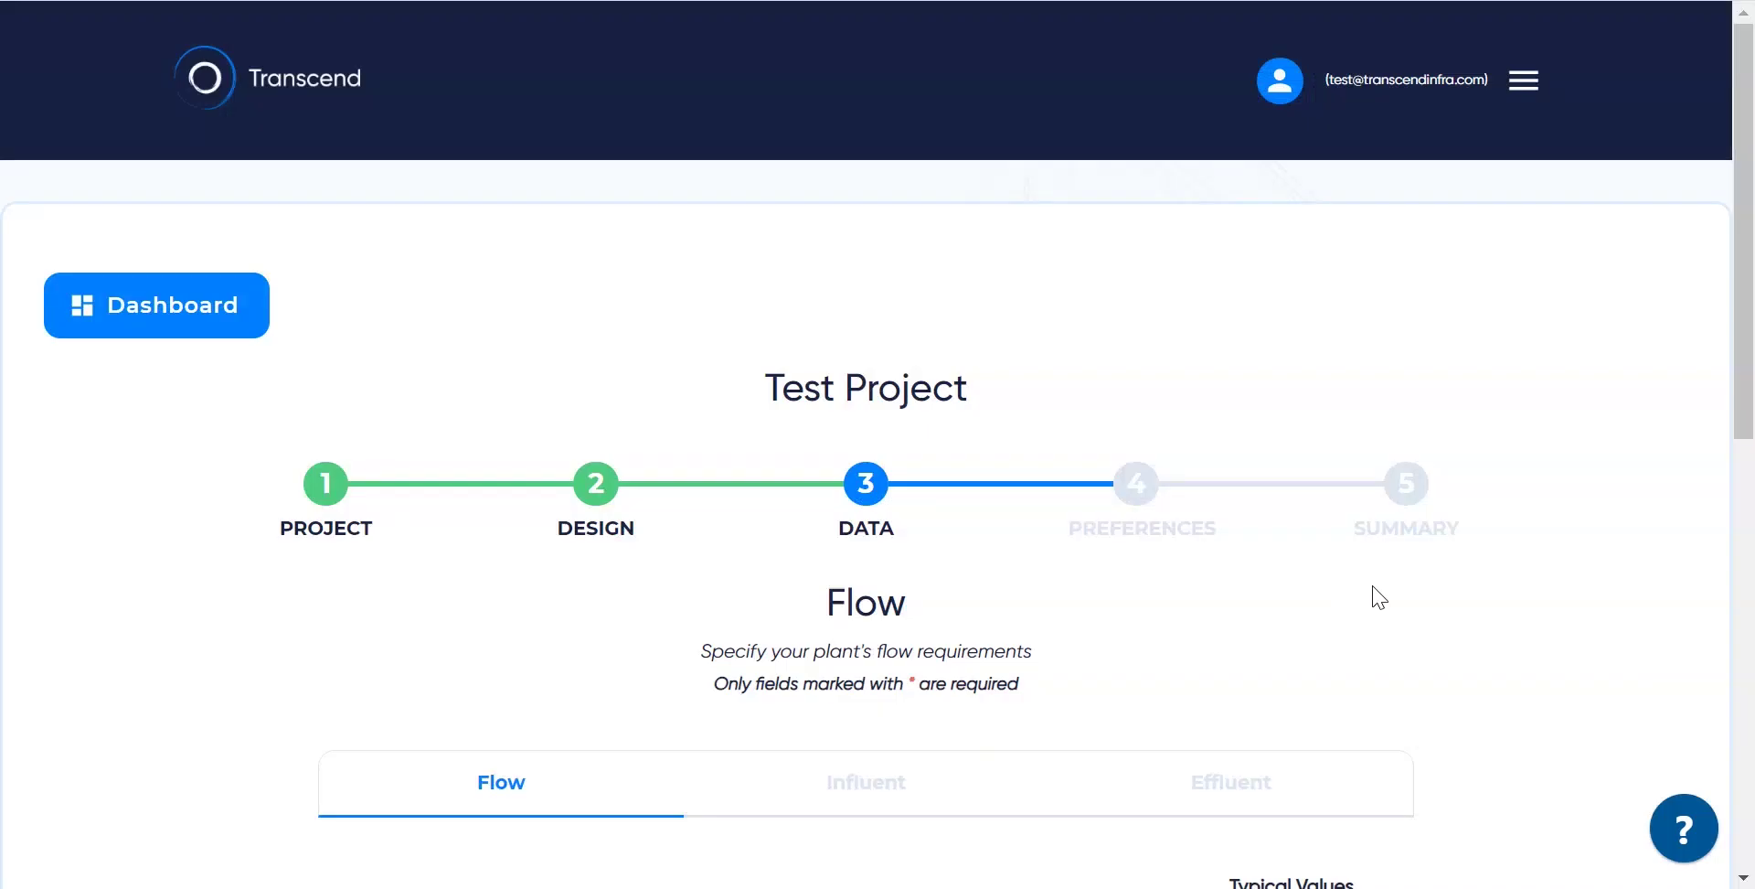
scroll(1212, 334, "down", 4)
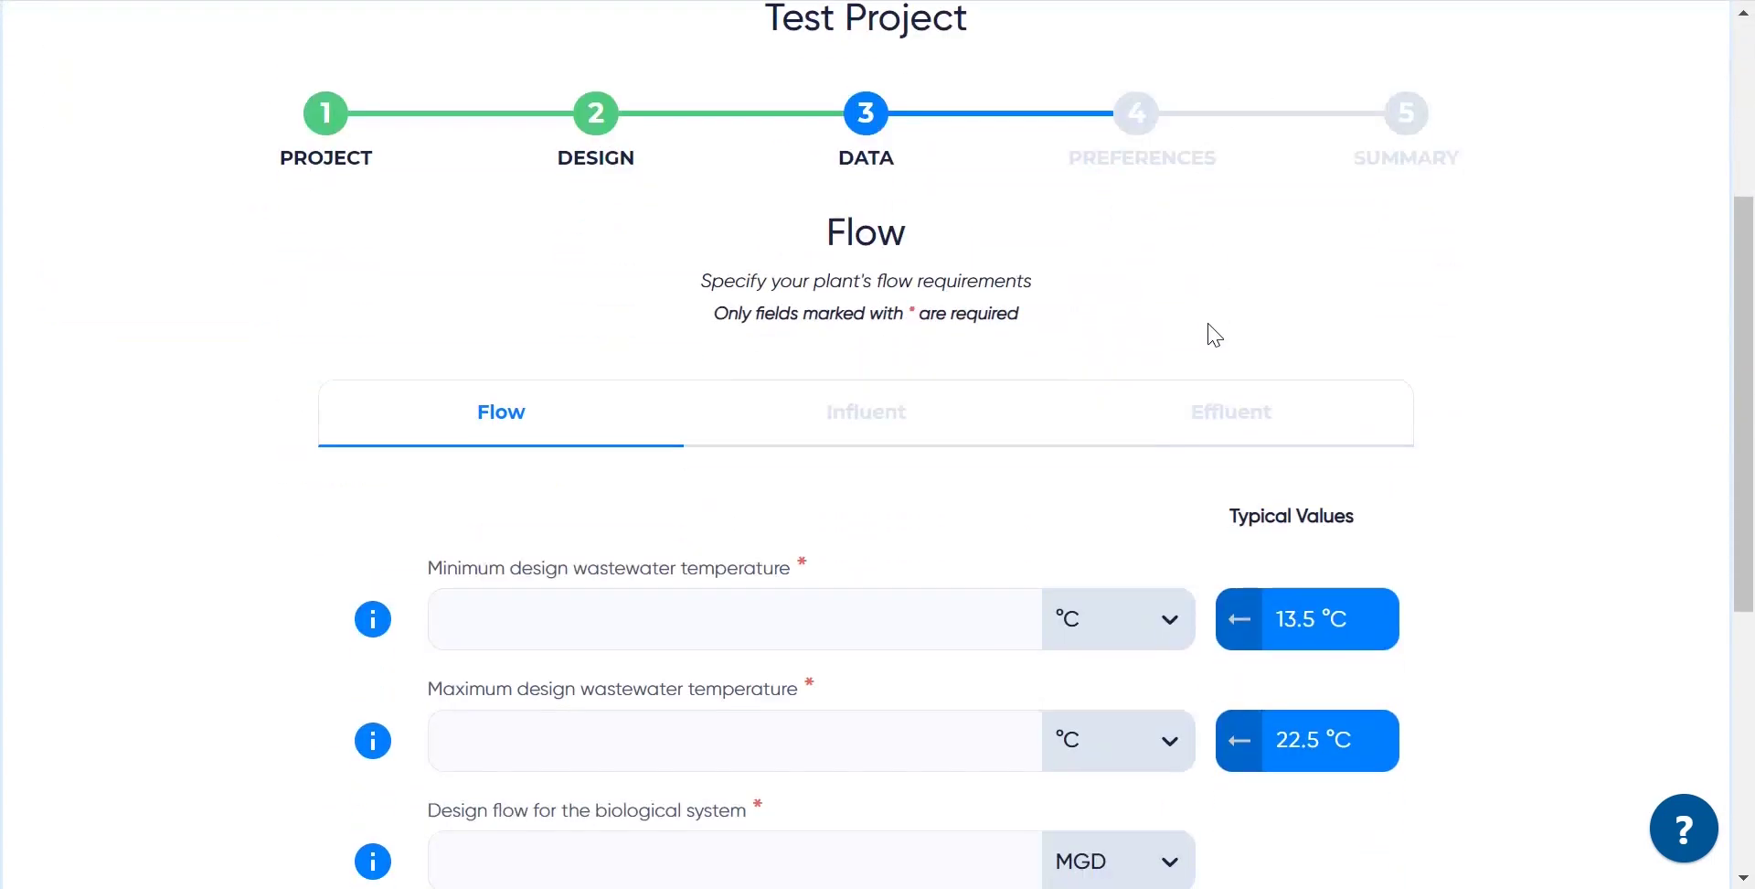
scroll(1214, 335, "down", 3)
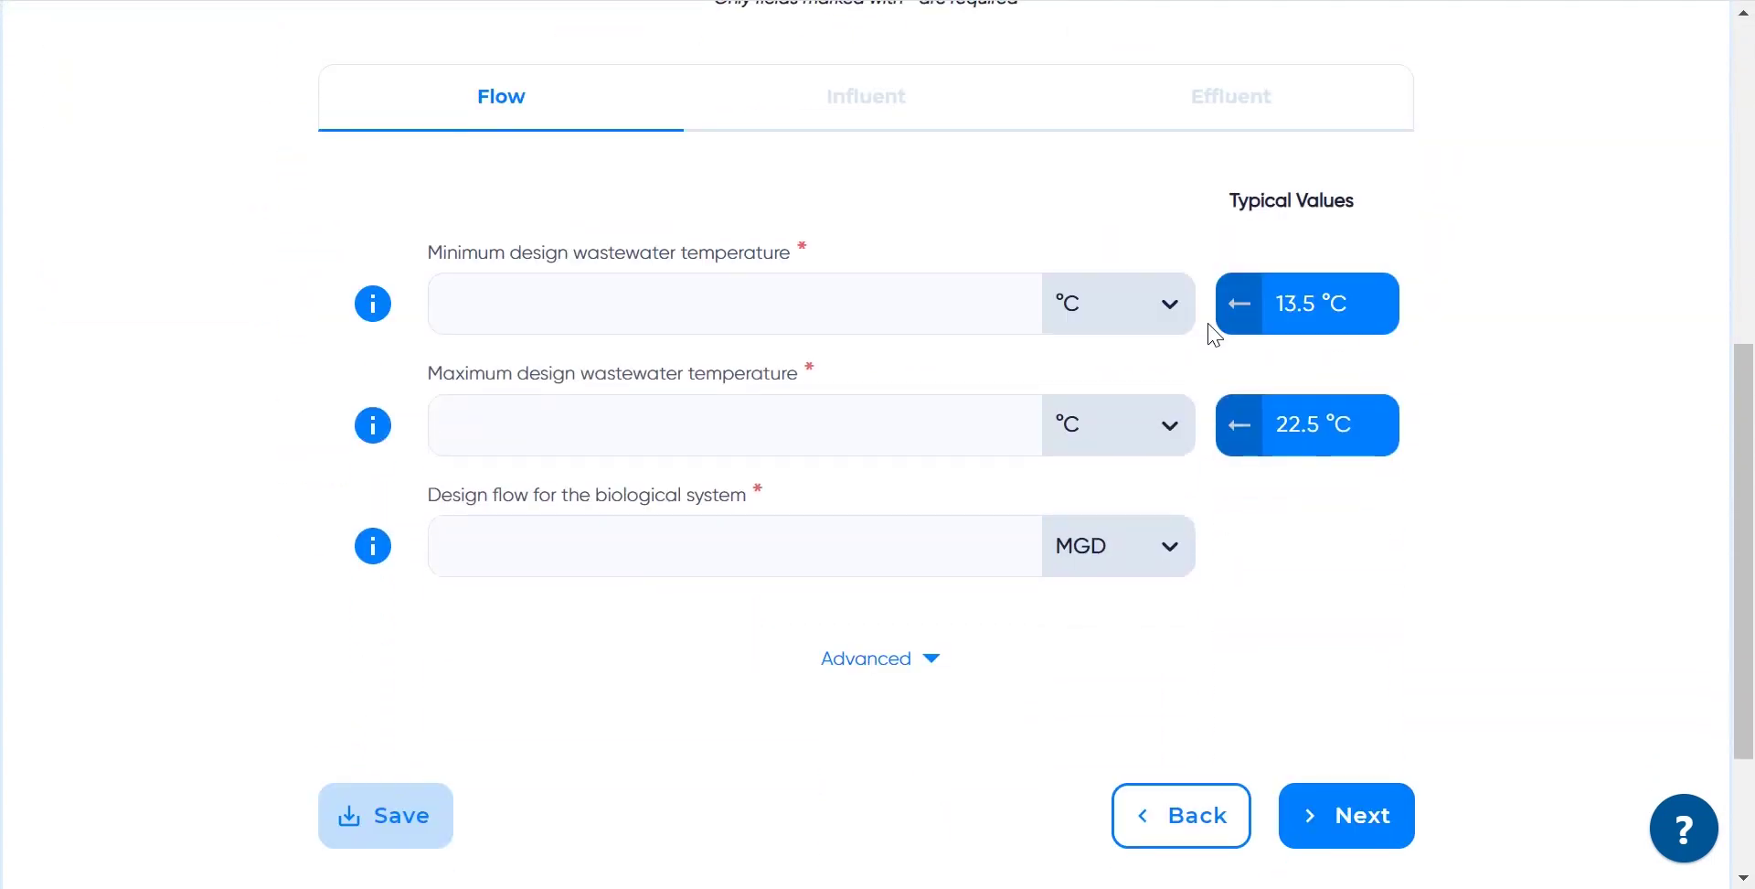
left_click(1331, 320)
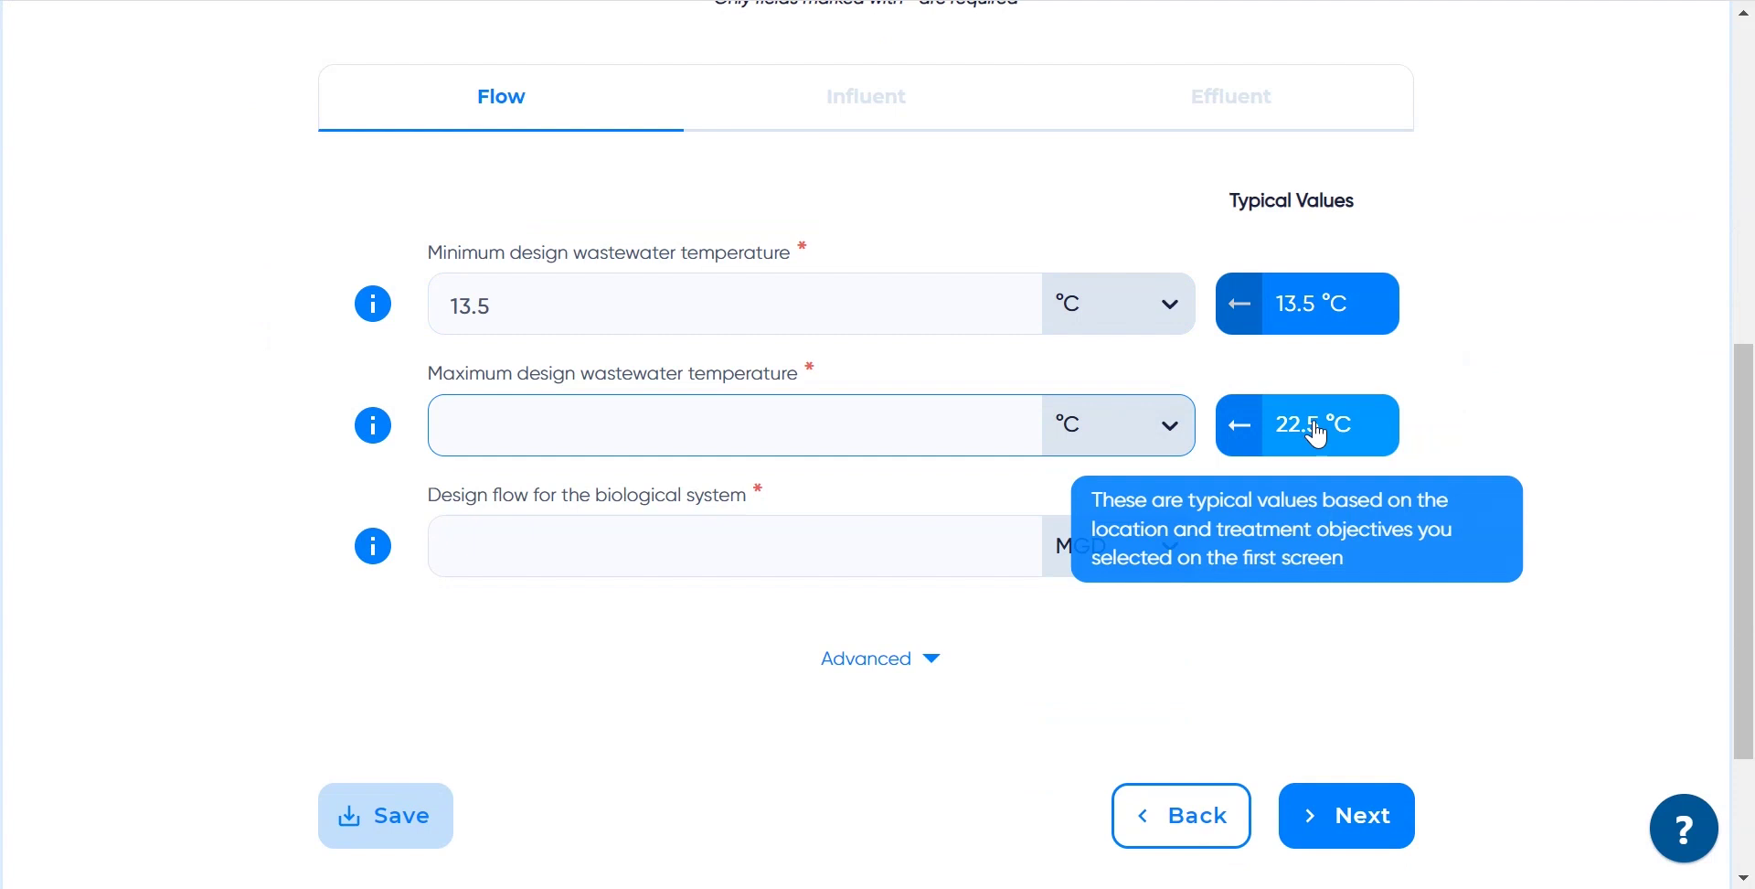
left_click(1318, 430)
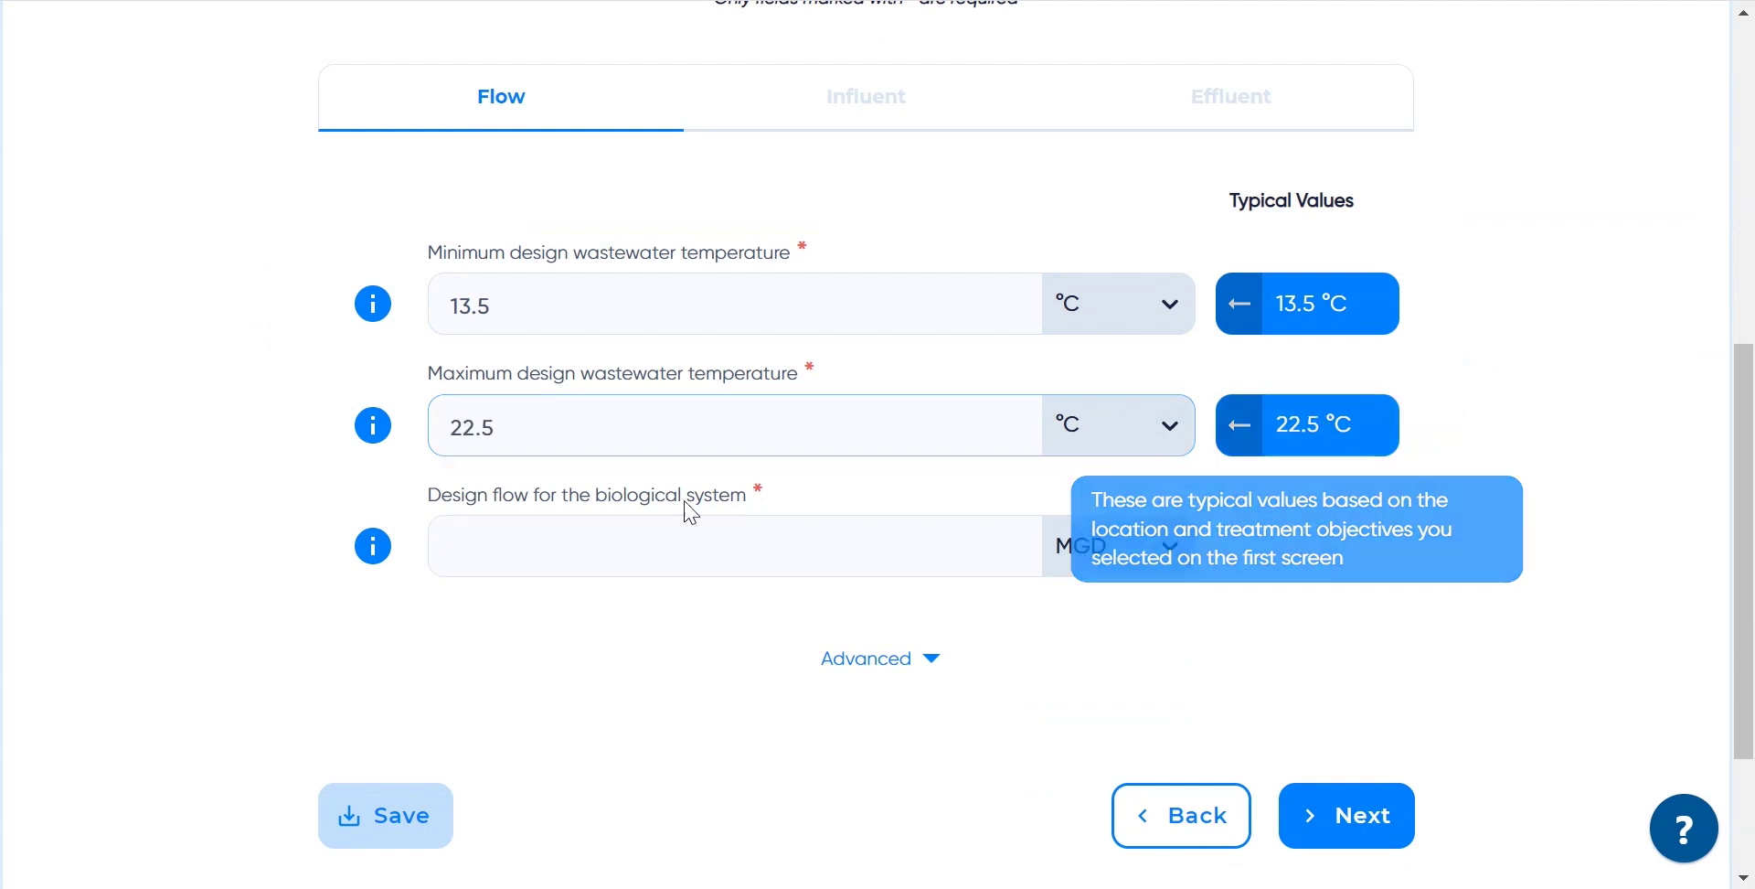
left_click(602, 544)
type("15")
Step: Move to the Influent step and keep the input type on Concentration after briefly trying Load
left_click(1357, 813)
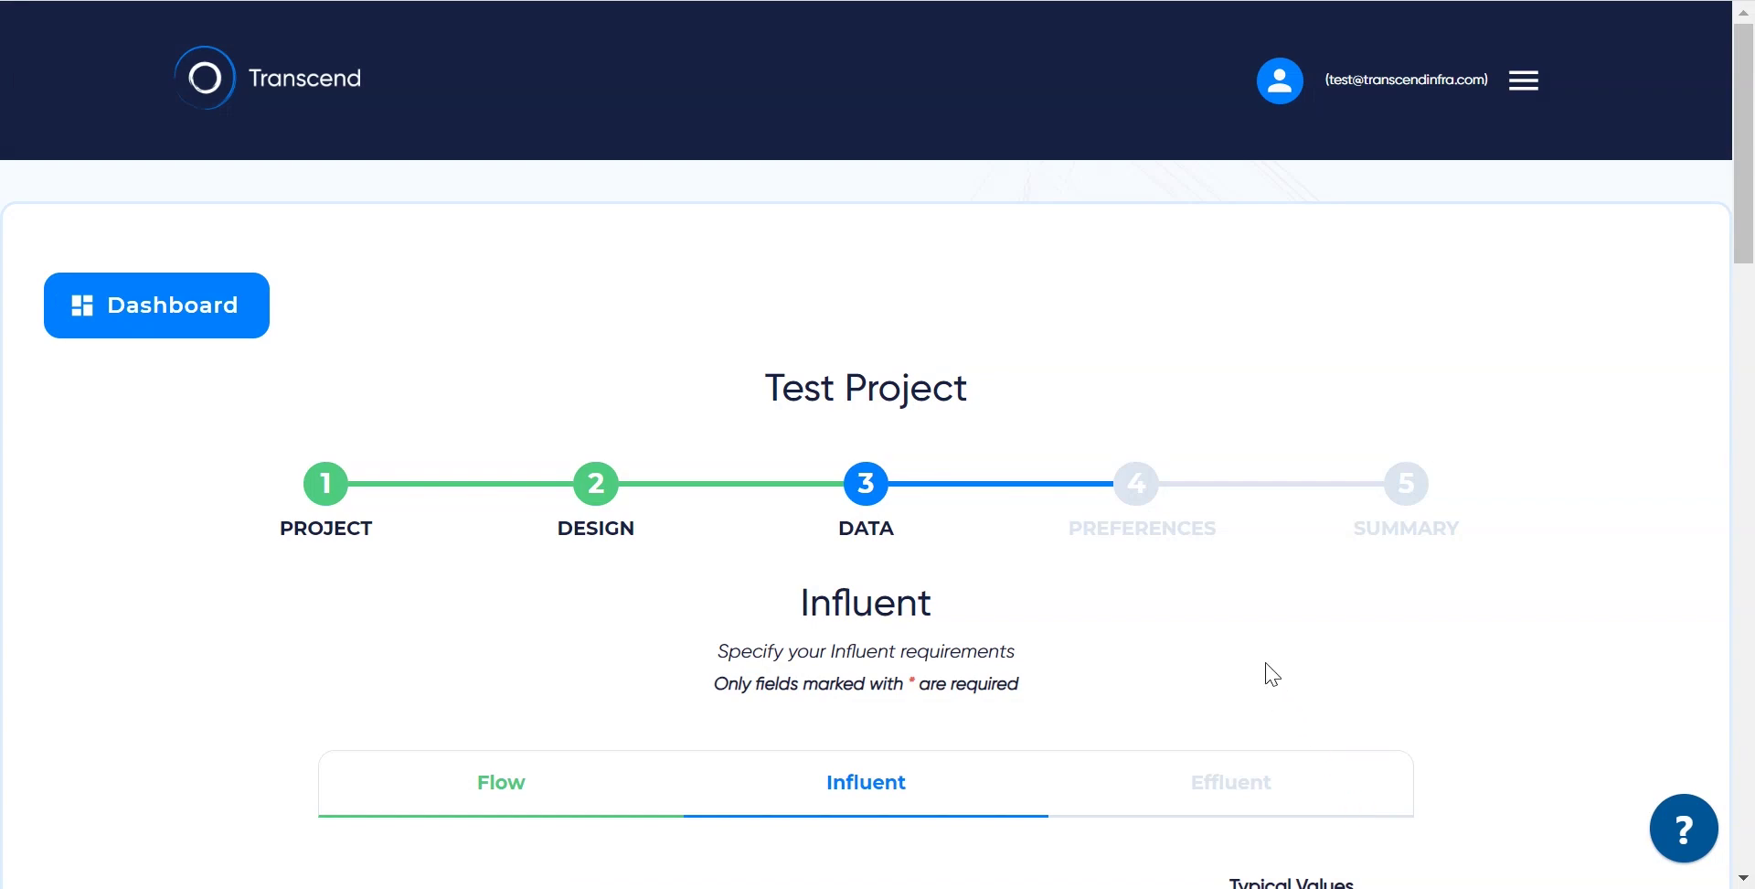
scroll(1269, 670, "down", 2)
scroll(1269, 670, "down", 4)
left_click(1175, 429)
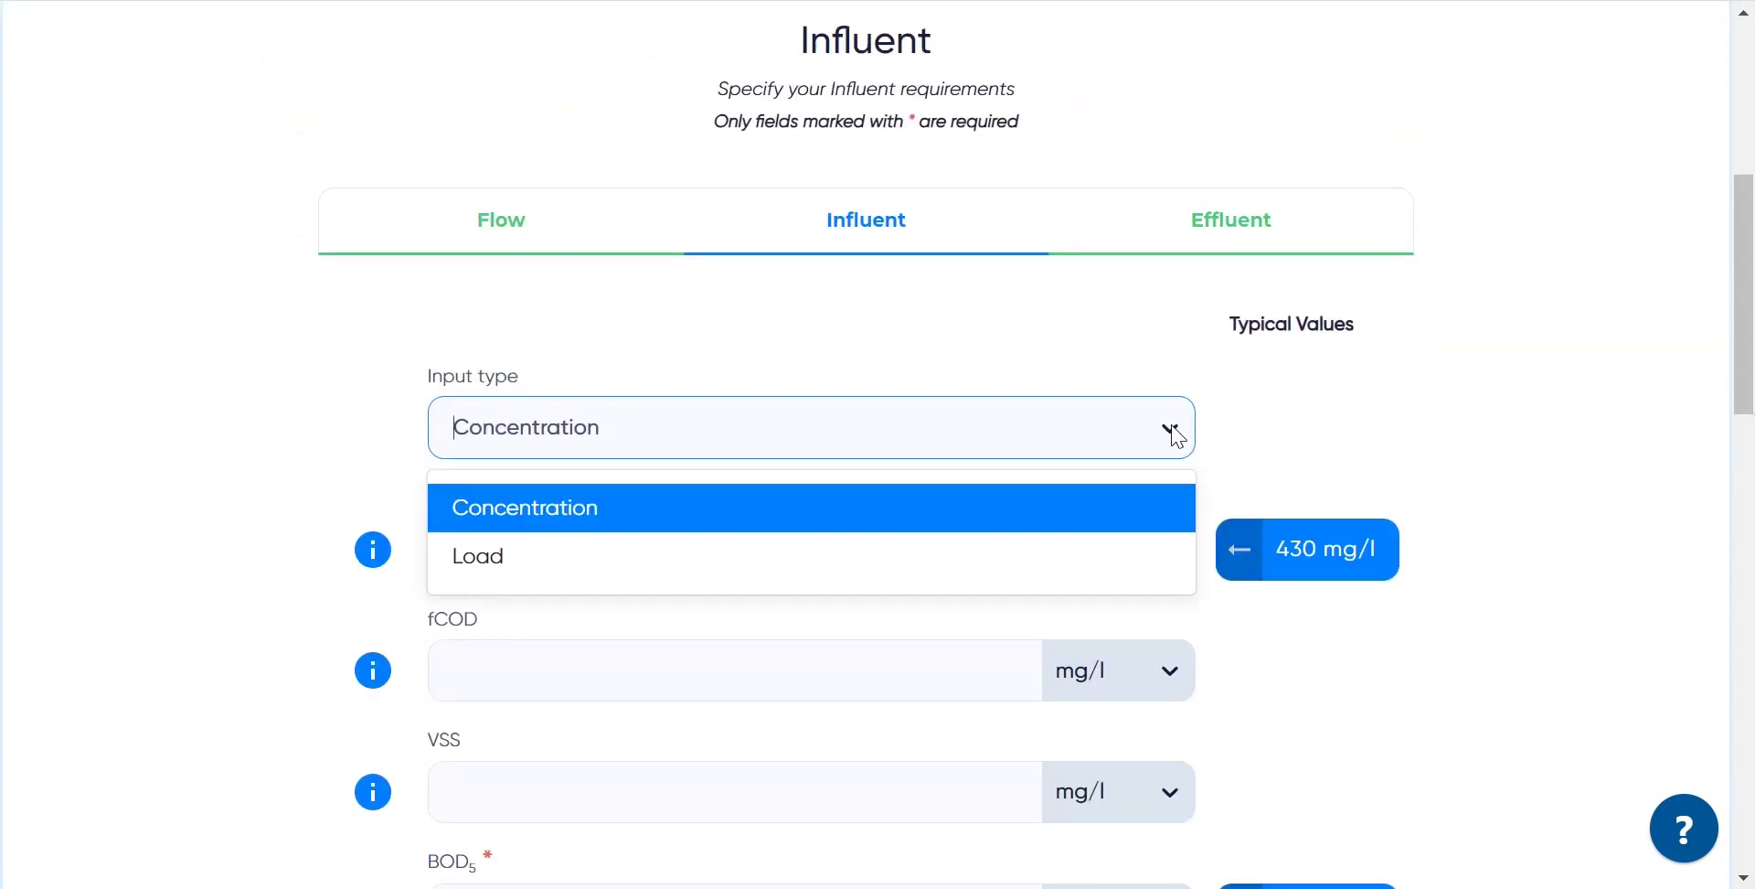
left_click(1084, 572)
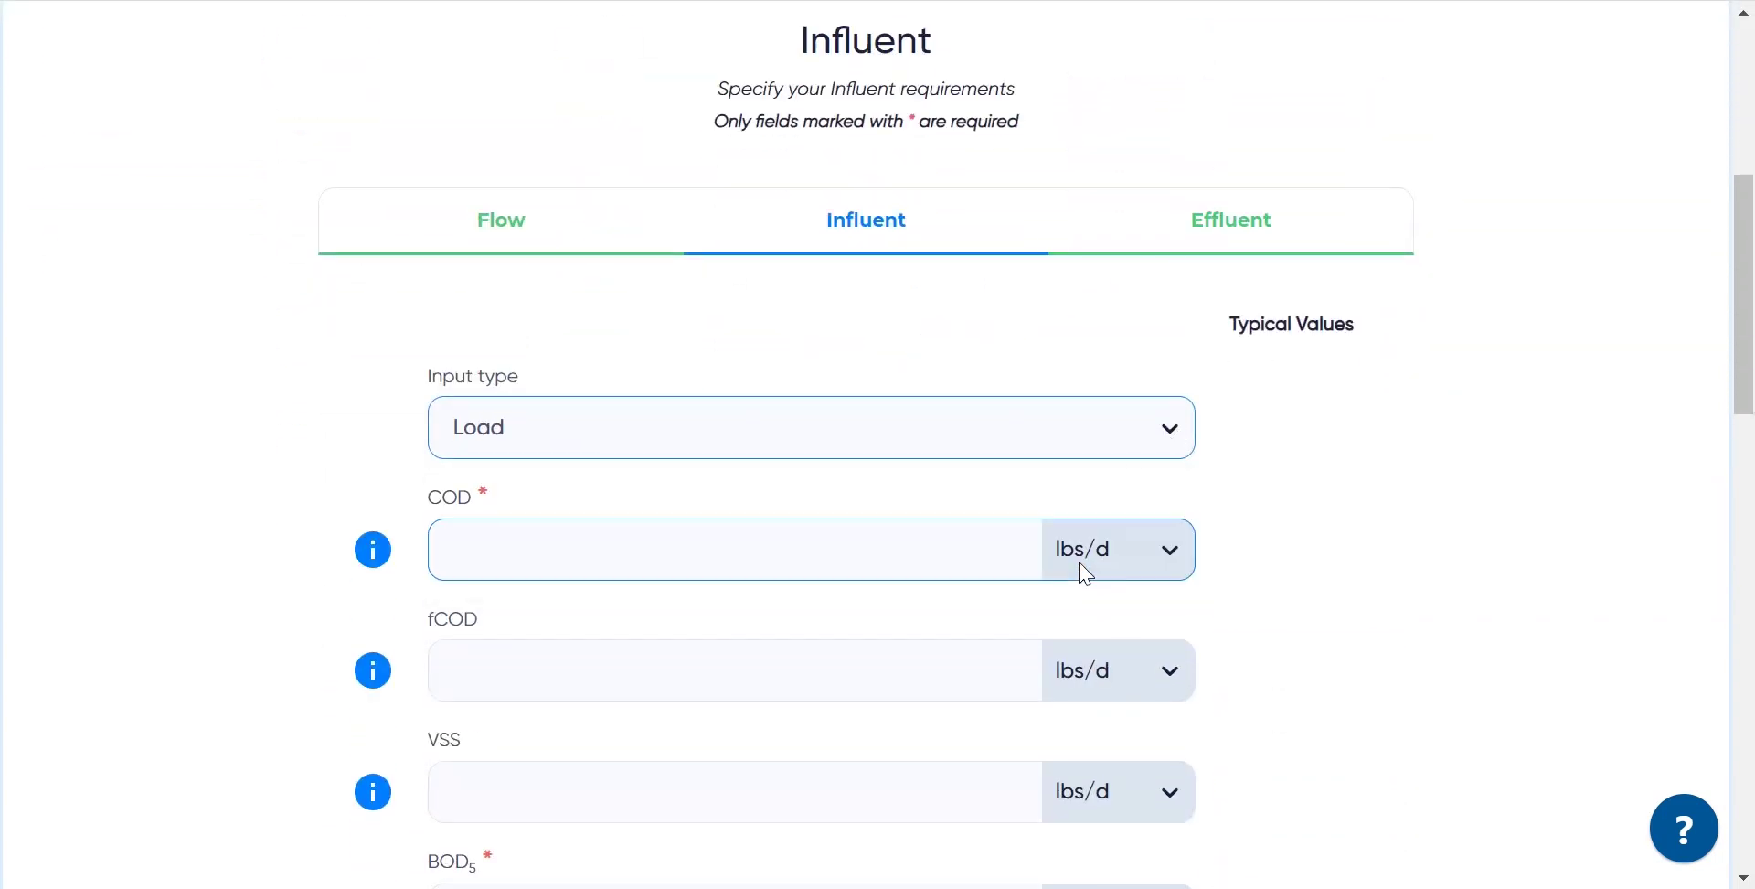
left_click(1178, 435)
left_click(1128, 509)
Step: Apply typical influent values: BOD5 190, TSS 210, TKN 40 and total phosphorus 7 mg/l
scroll(1262, 666, "down", 3)
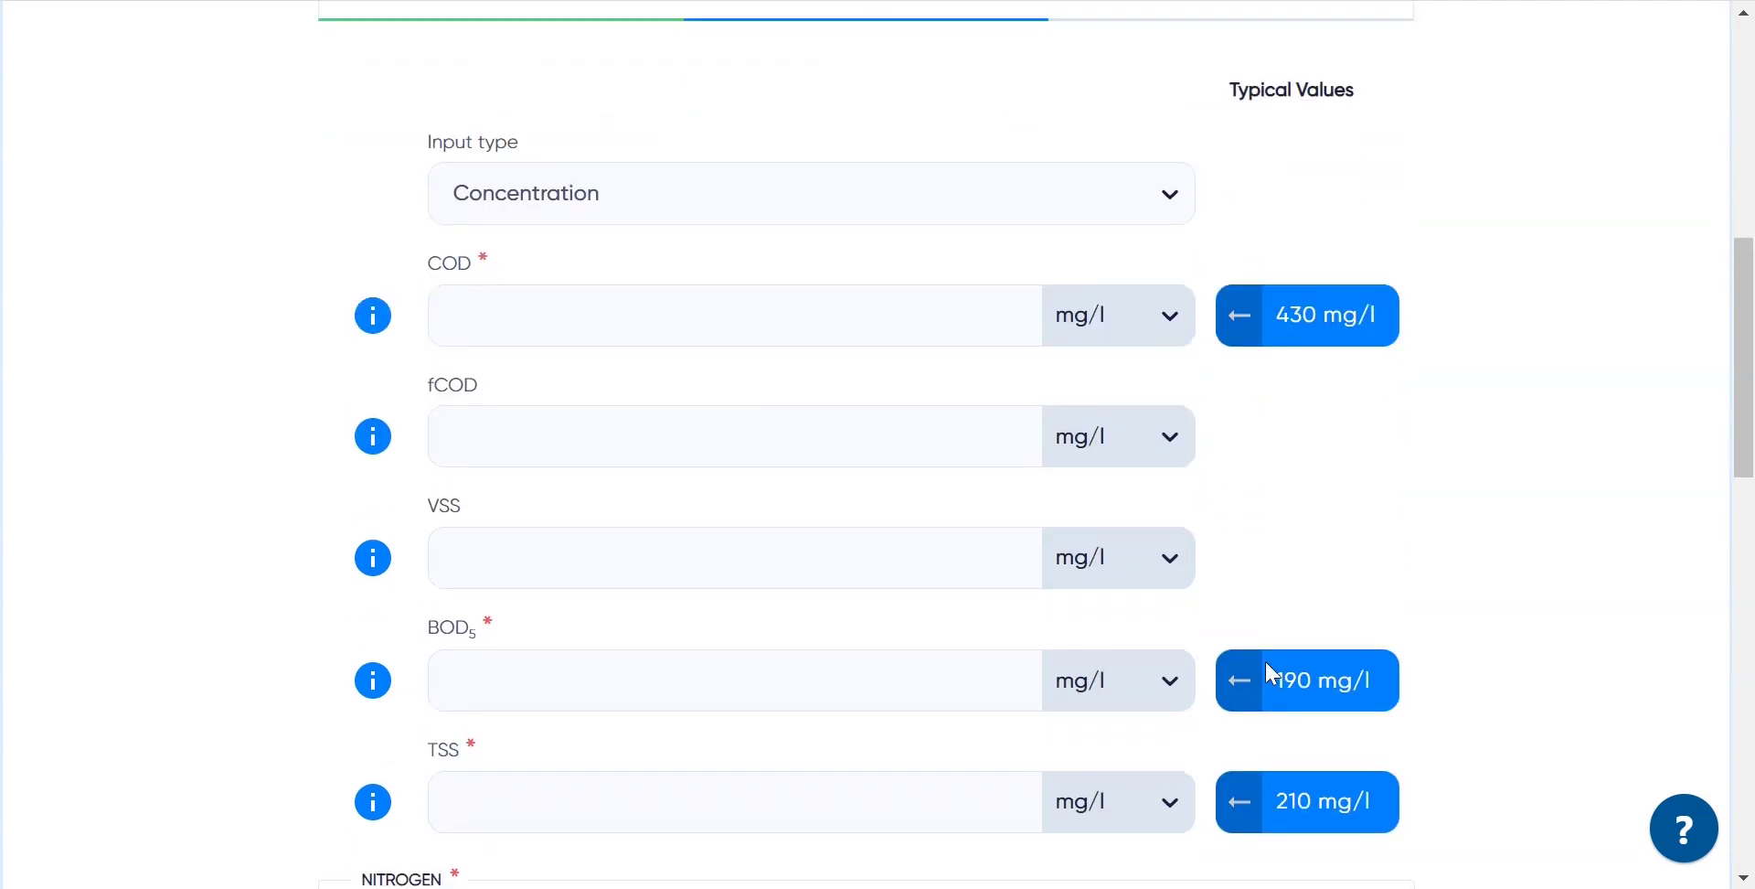
mouse_move(1309, 288)
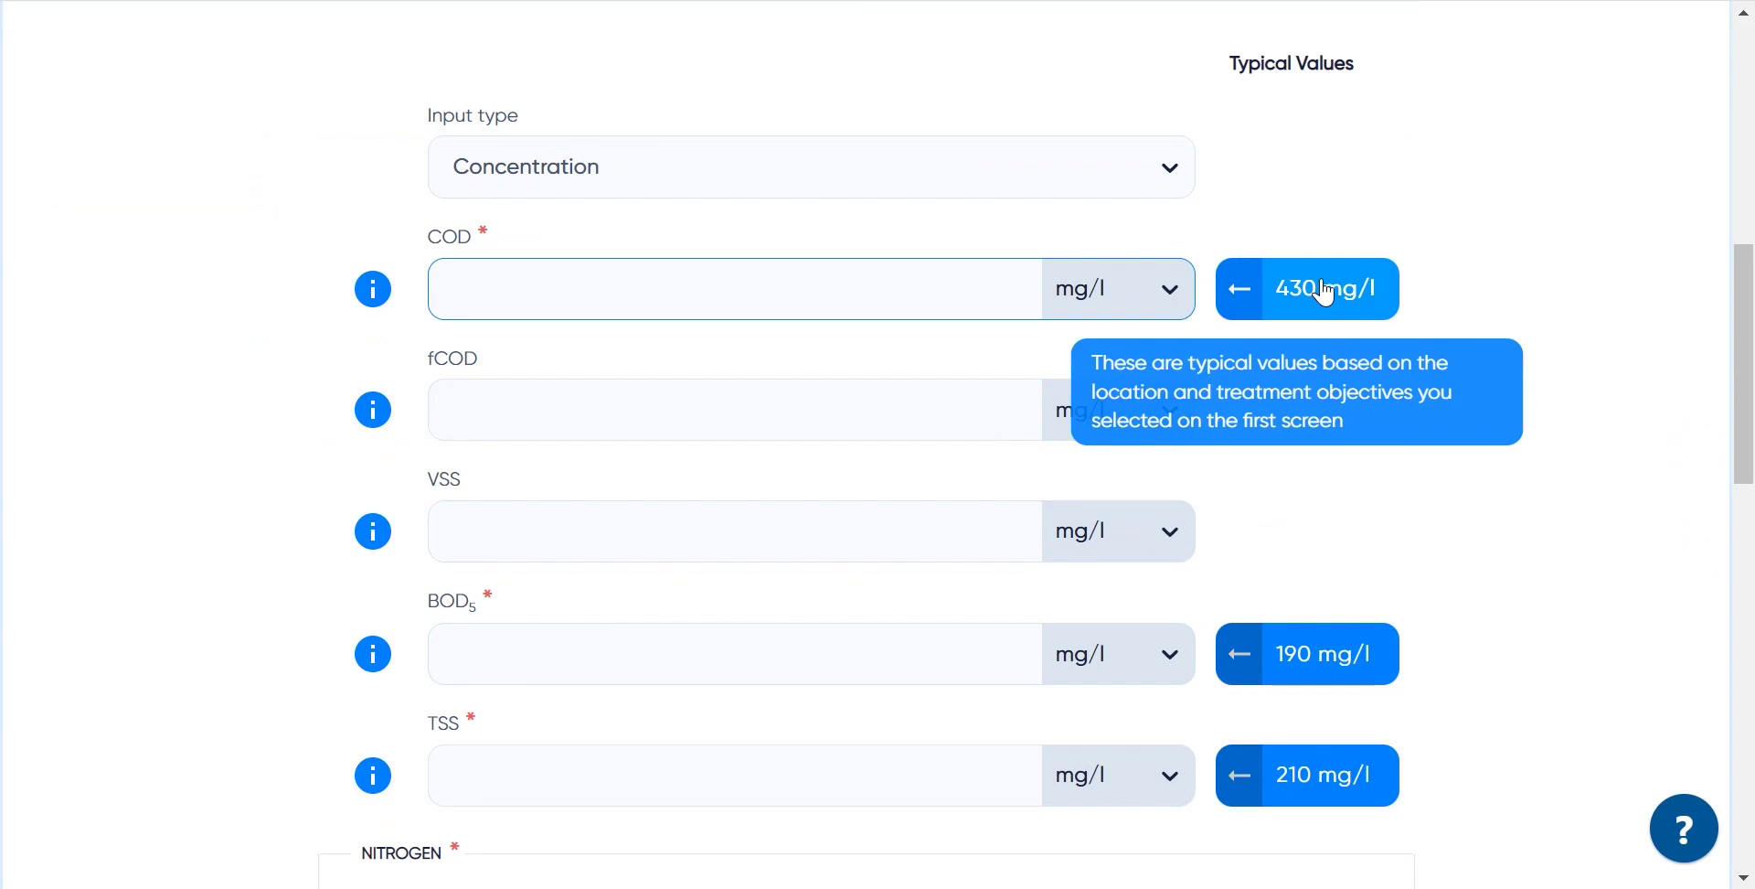
scroll(1360, 430, "down", 3)
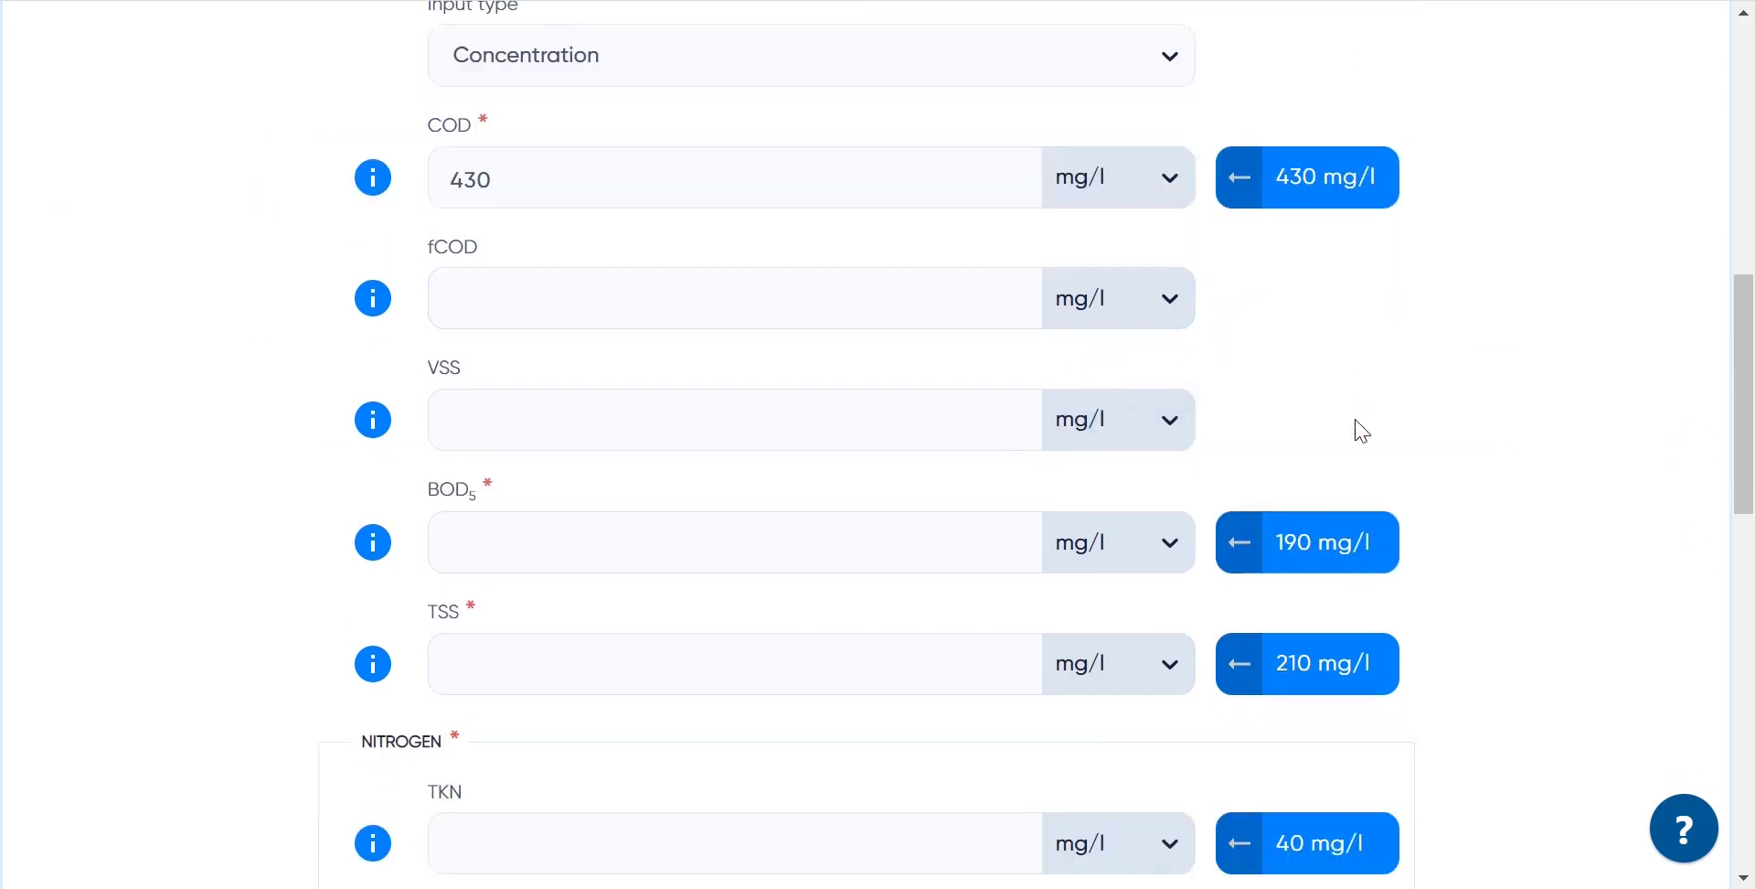
left_click(1352, 380)
left_click(1330, 509)
scroll(1316, 506, "down", 3)
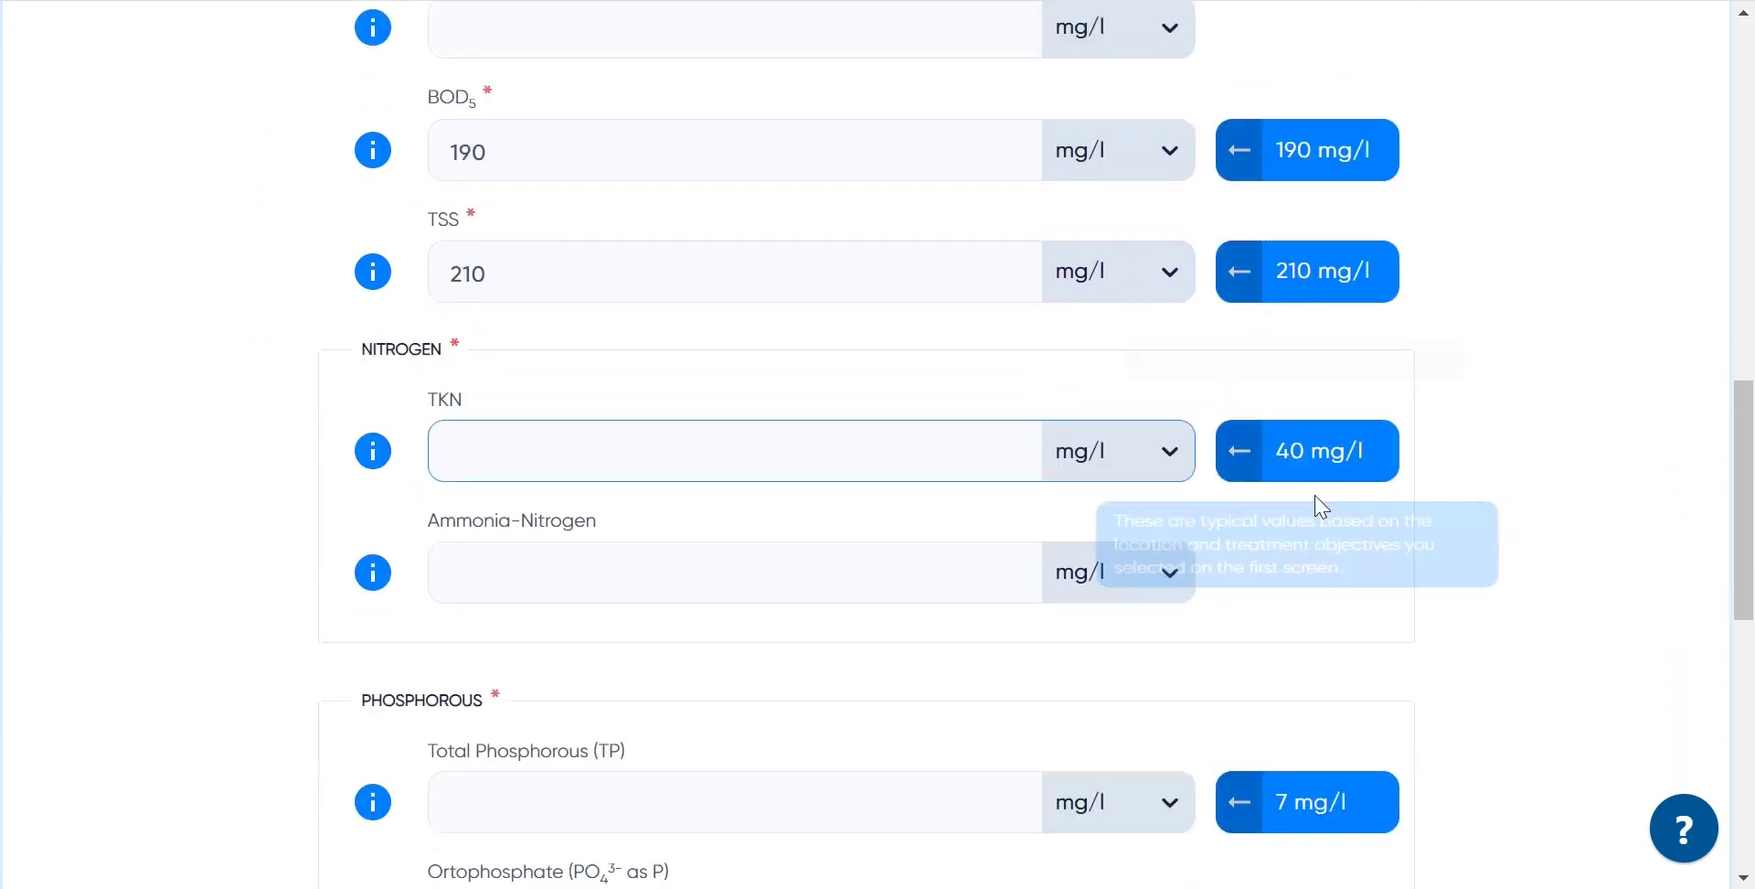
left_click(1316, 403)
scroll(1313, 400, "down", 4)
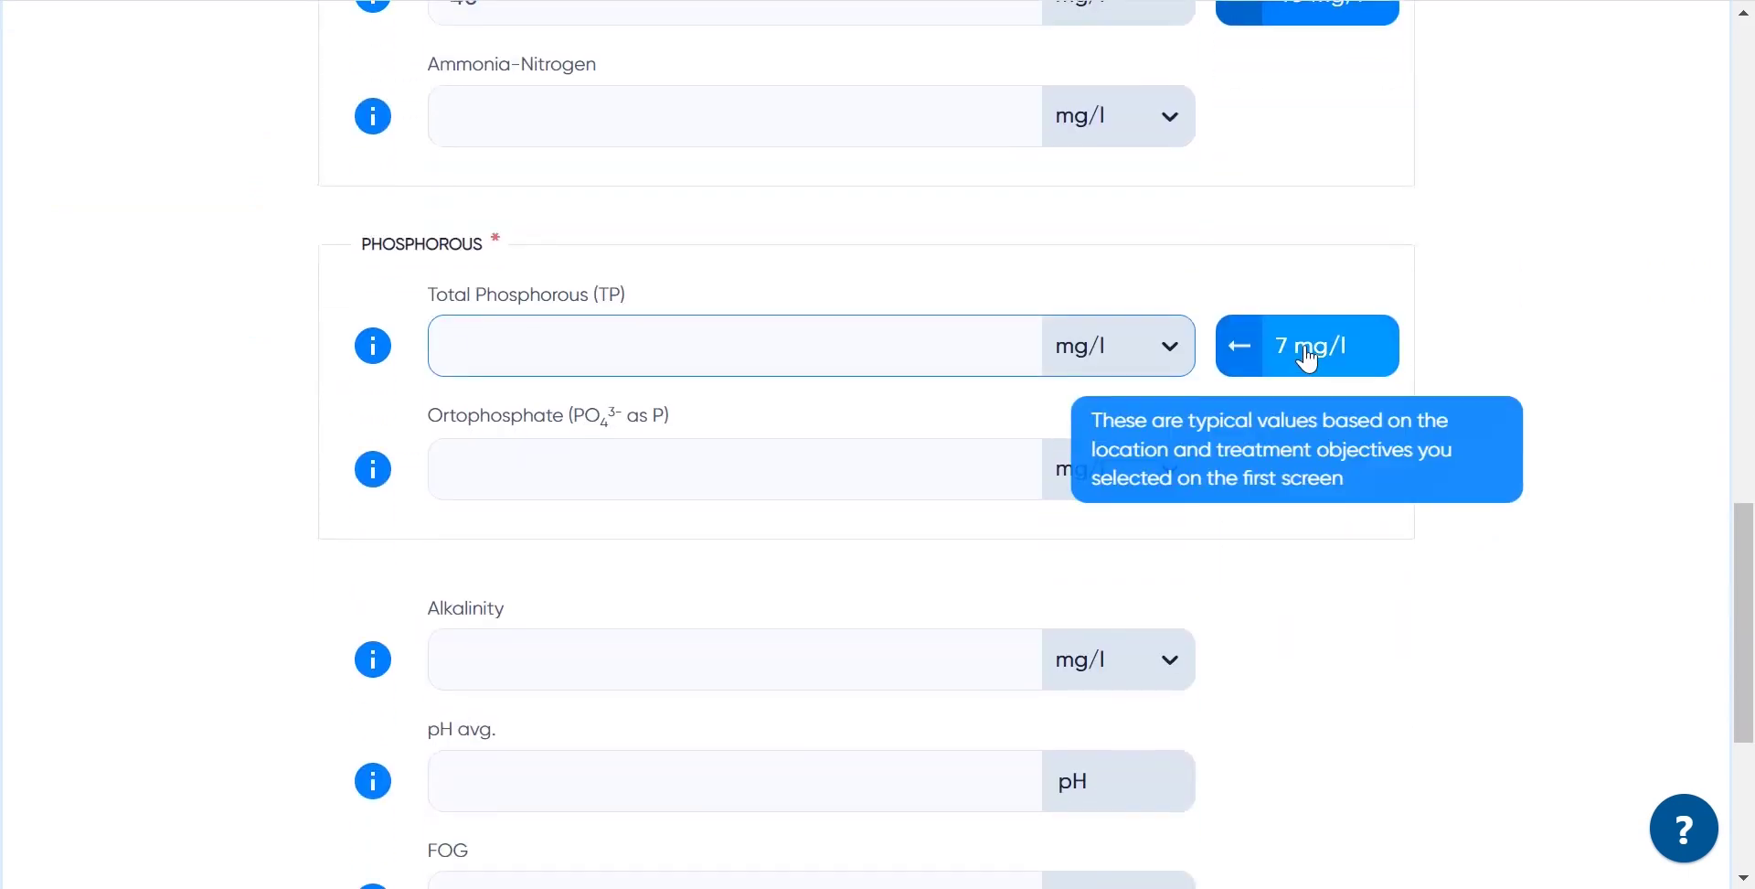
left_click(1307, 348)
scroll(1293, 501, "down", 2)
scroll(1356, 580, "down", 3)
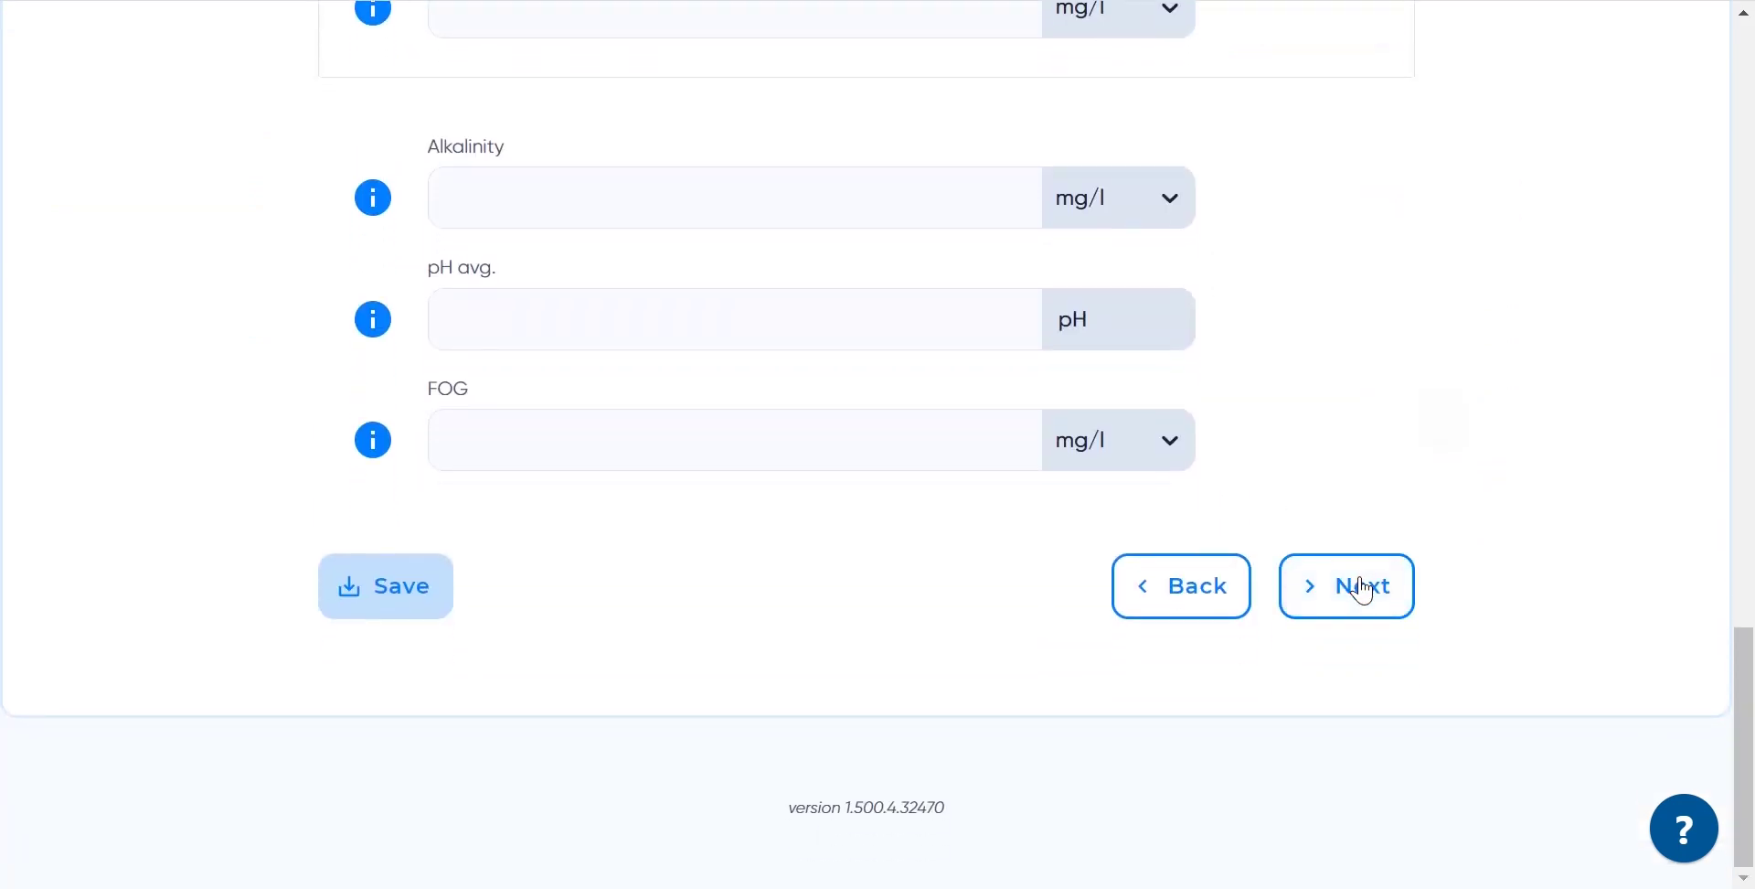
Step: On the Effluent form, apply typical limits: BOD5 10, TSS 10, TN 10, ammonia-nitrogen 1 mg/l
left_click(1362, 588)
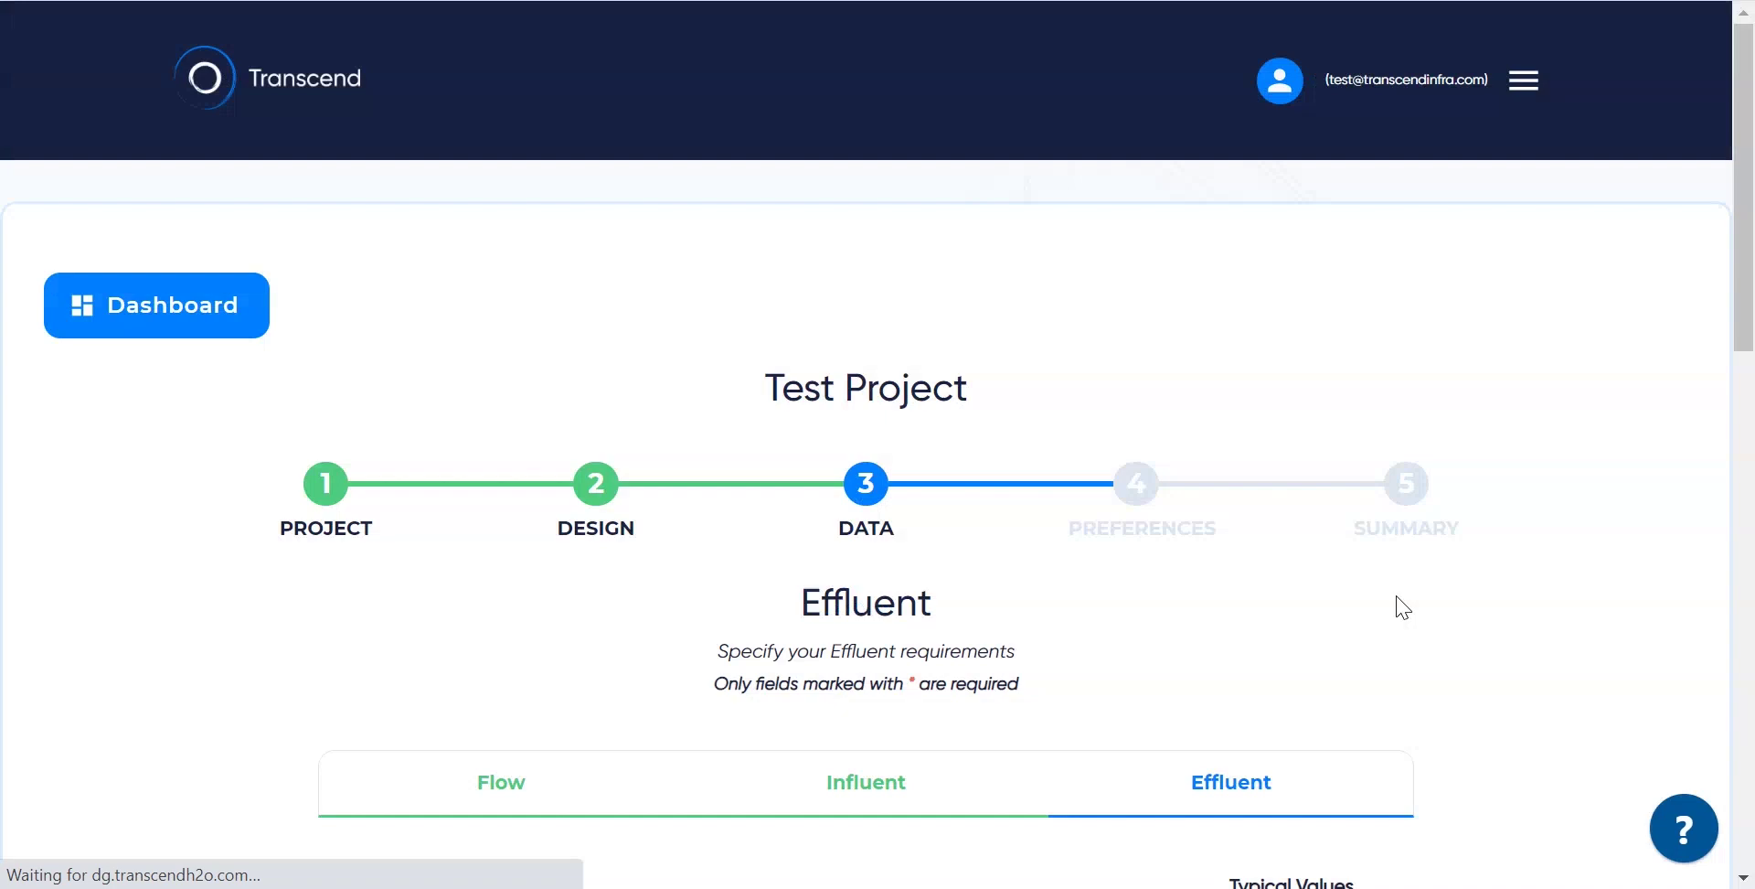
scroll(1326, 537, "down", 1)
scroll(1326, 539, "down", 4)
scroll(1316, 512, "down", 3)
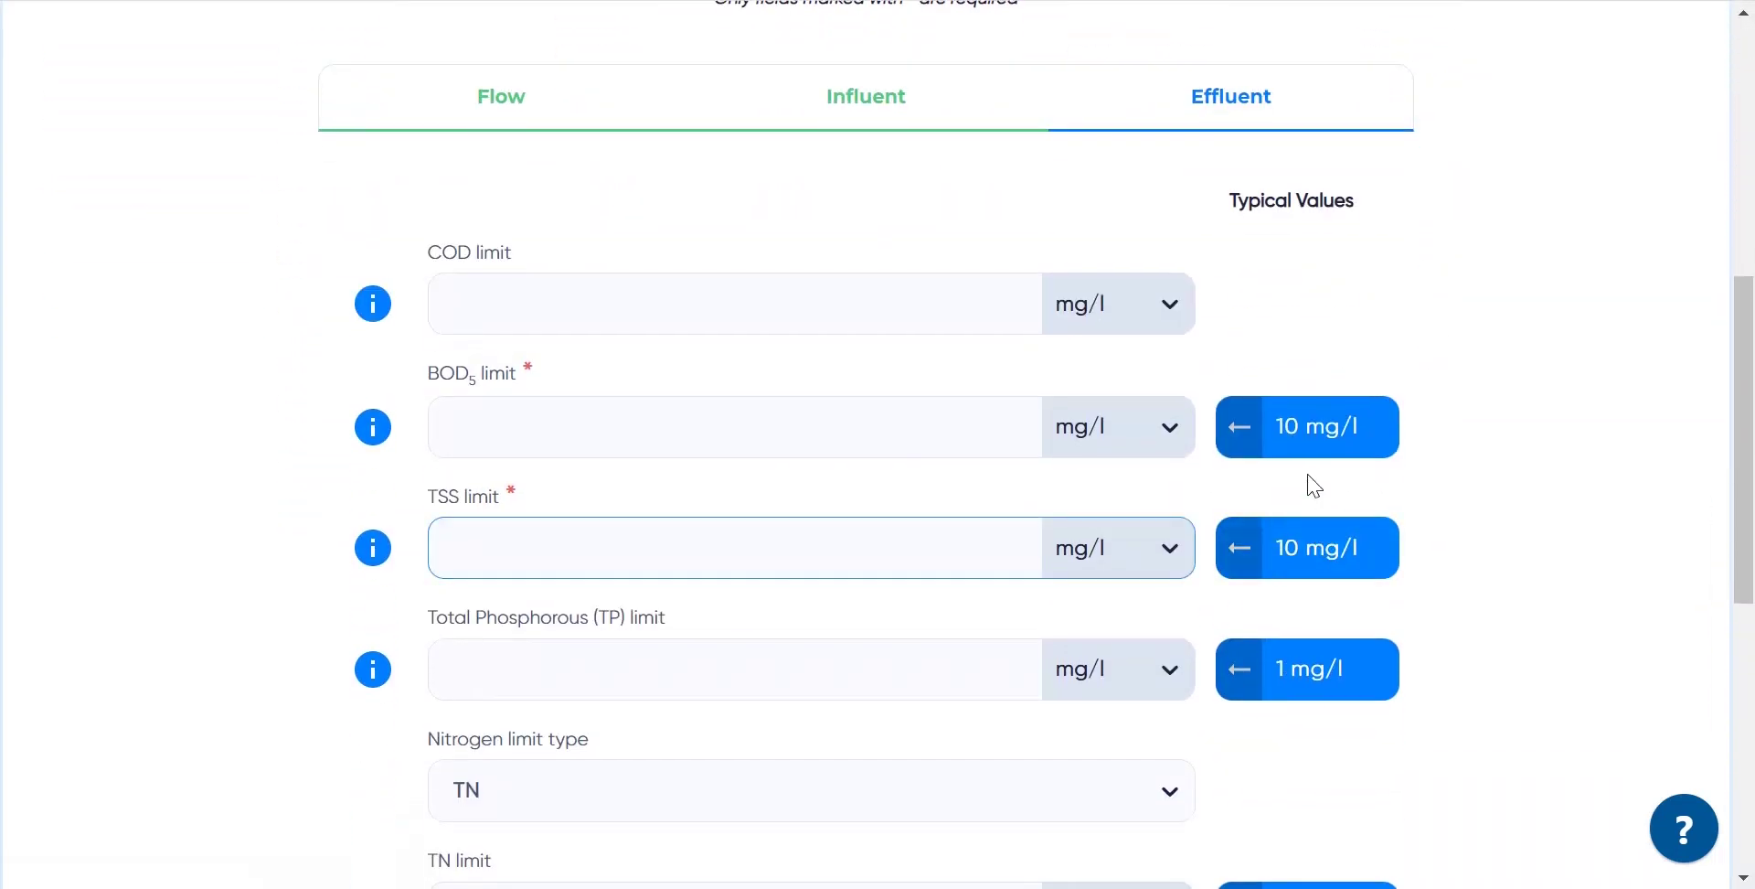
left_click(1301, 429)
left_click(1330, 550)
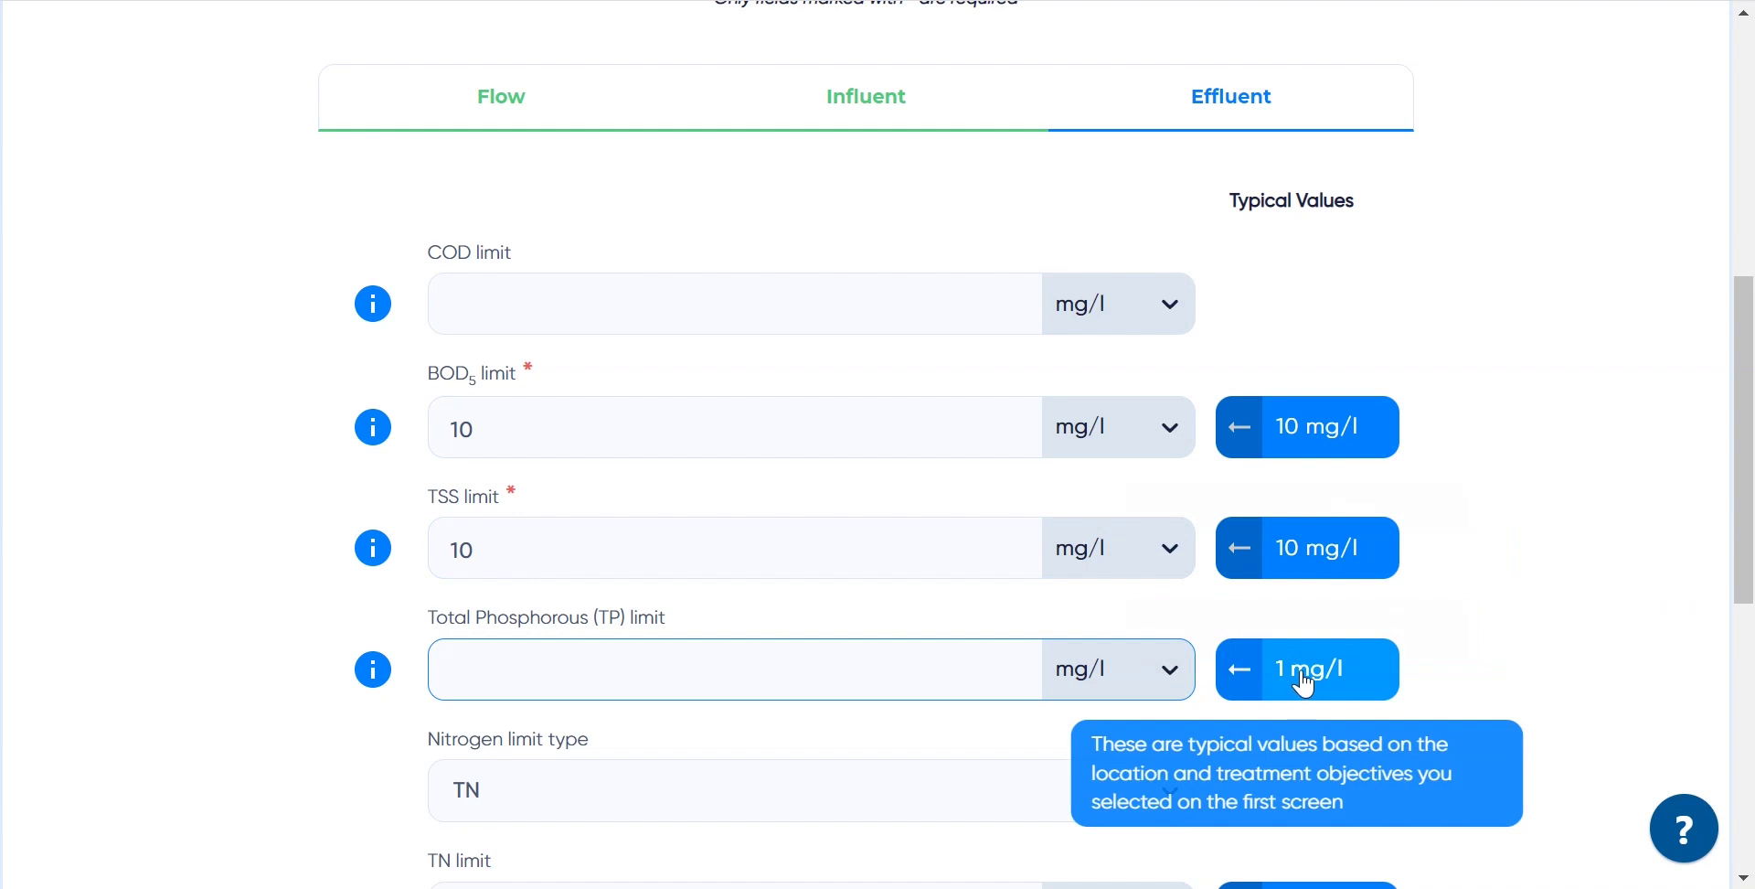
scroll(1306, 684, "down", 2)
scroll(1301, 572, "down", 3)
scroll(1304, 678, "down", 1)
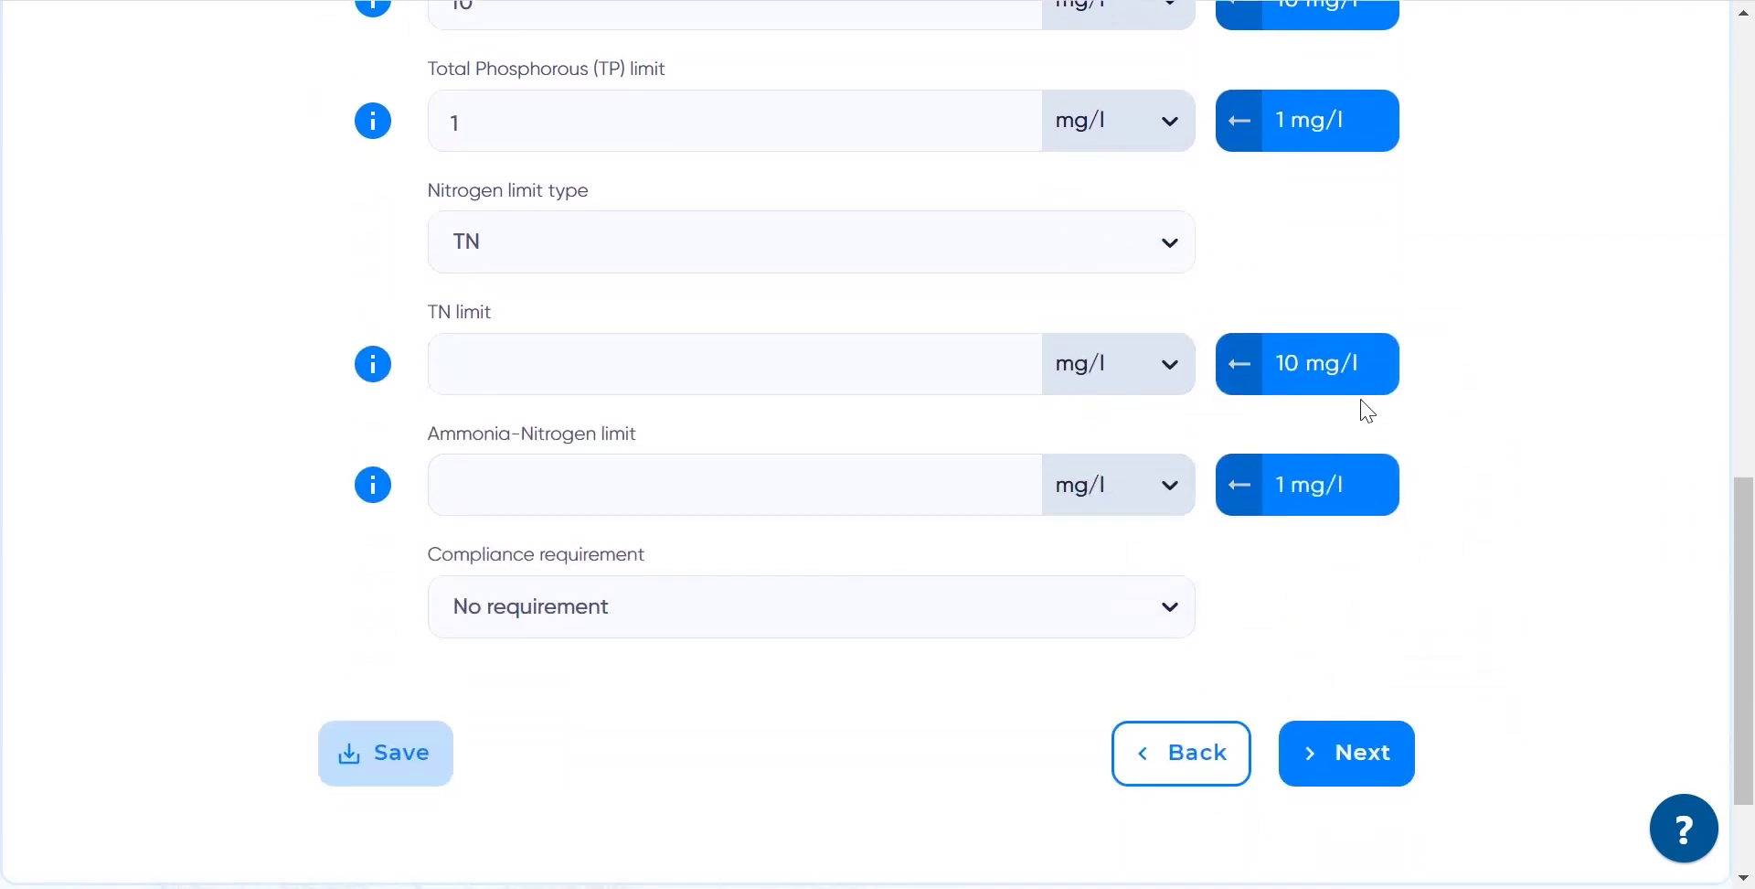
left_click(1333, 366)
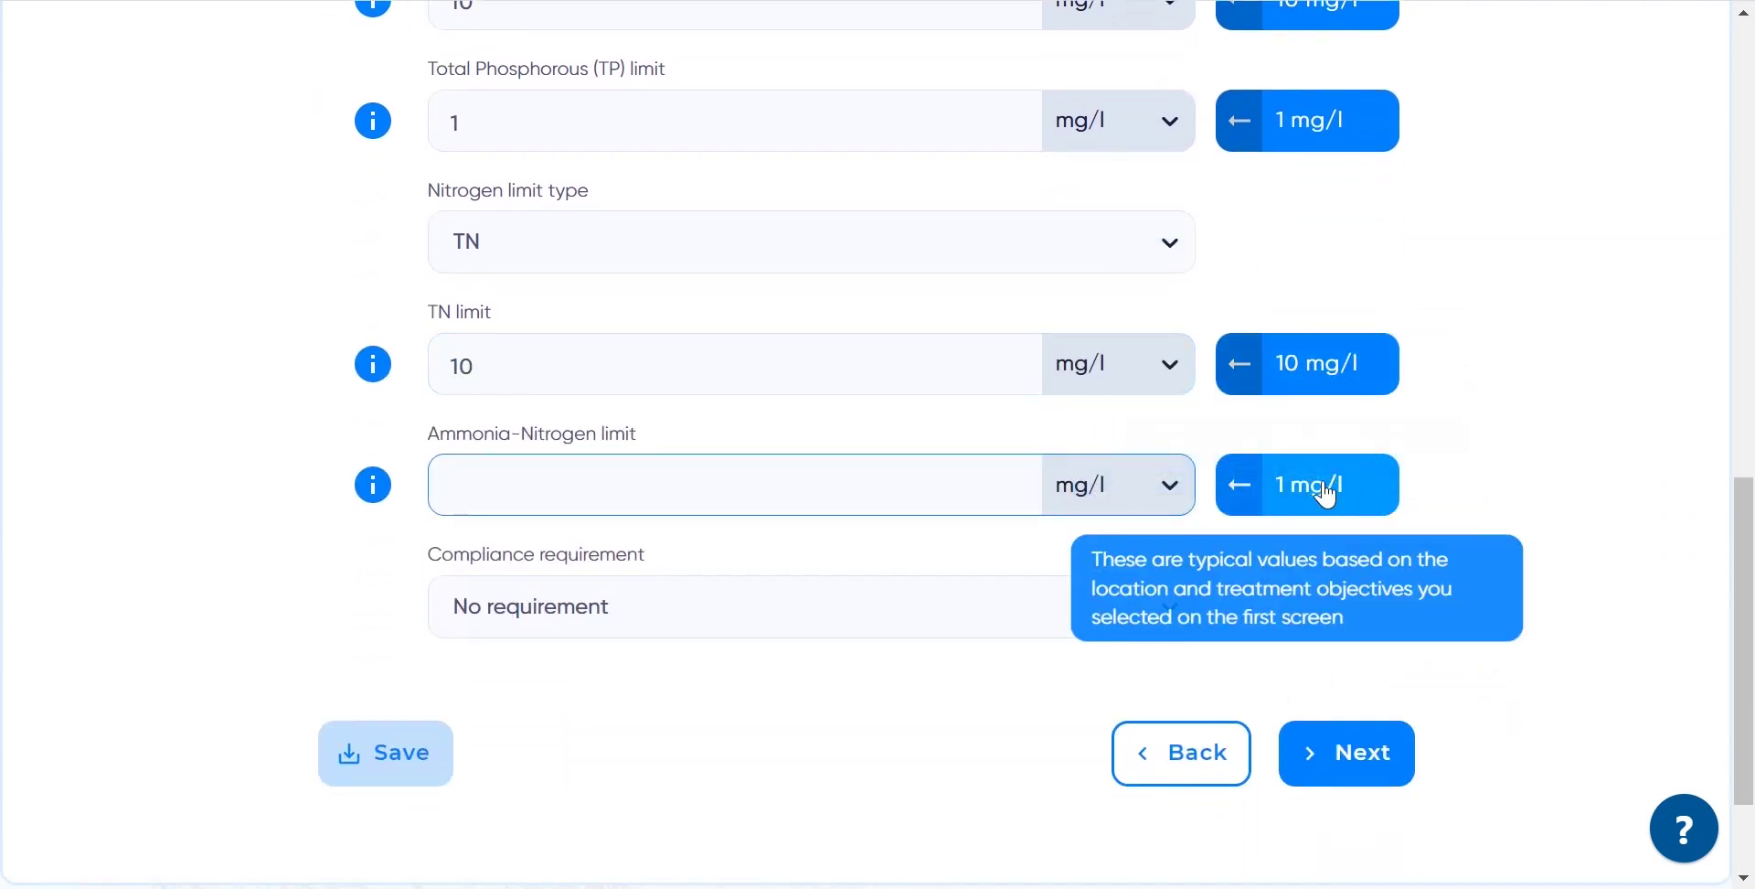
left_click(1327, 495)
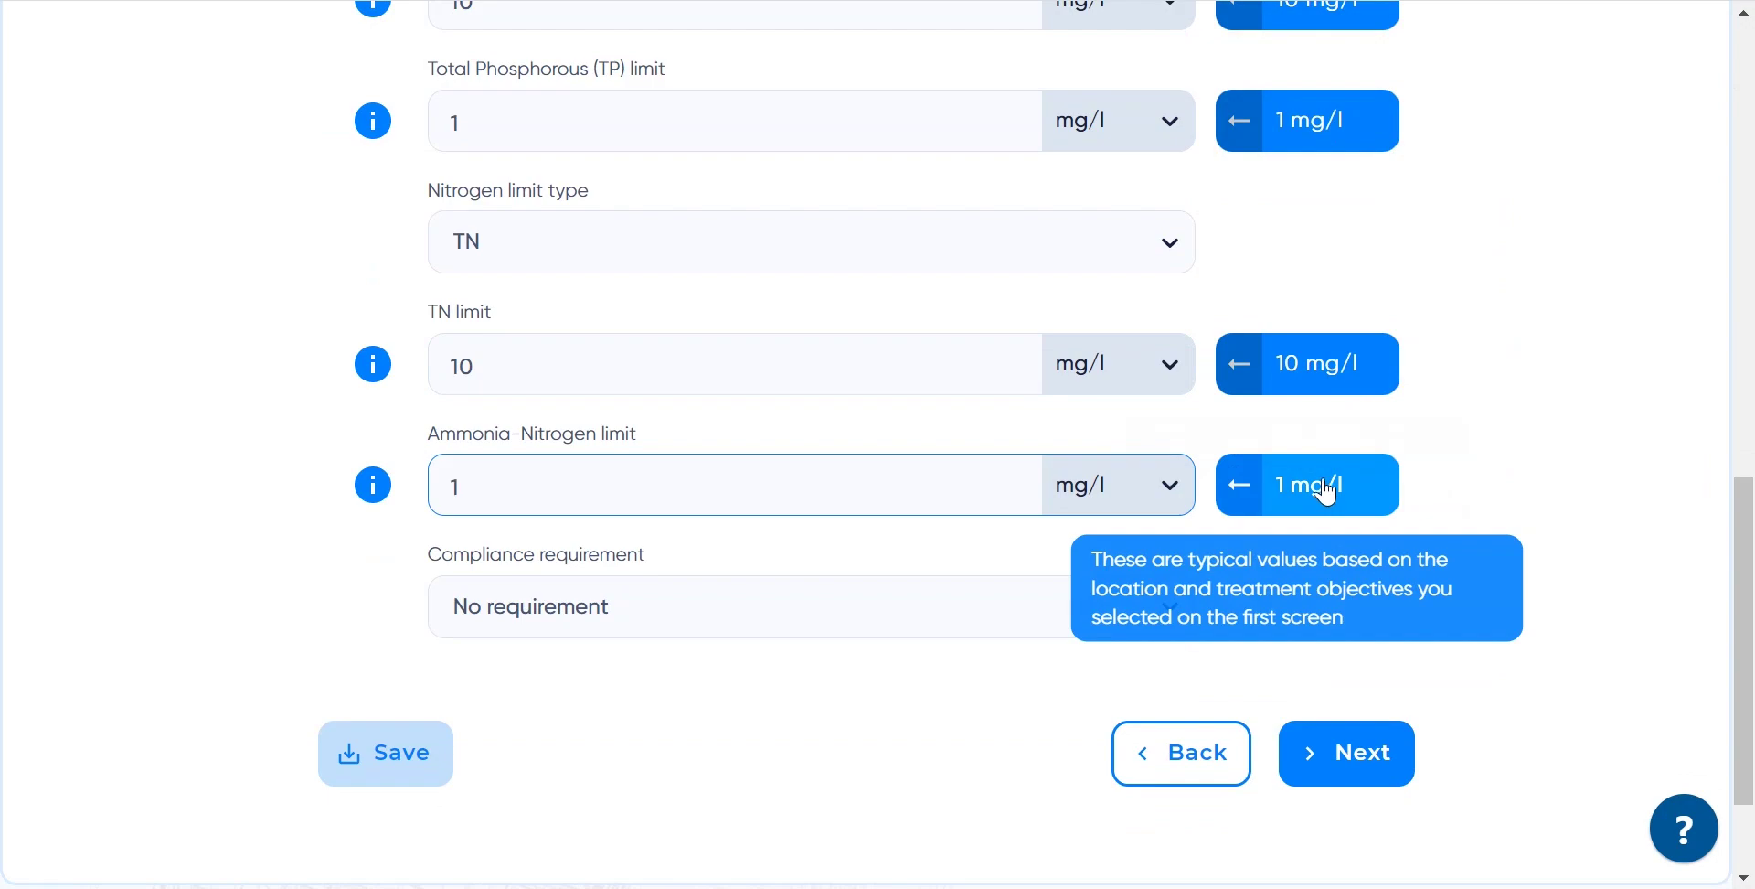
Step: Advance to Preferences and scroll through the Primary Clarifier settings
left_click(1378, 770)
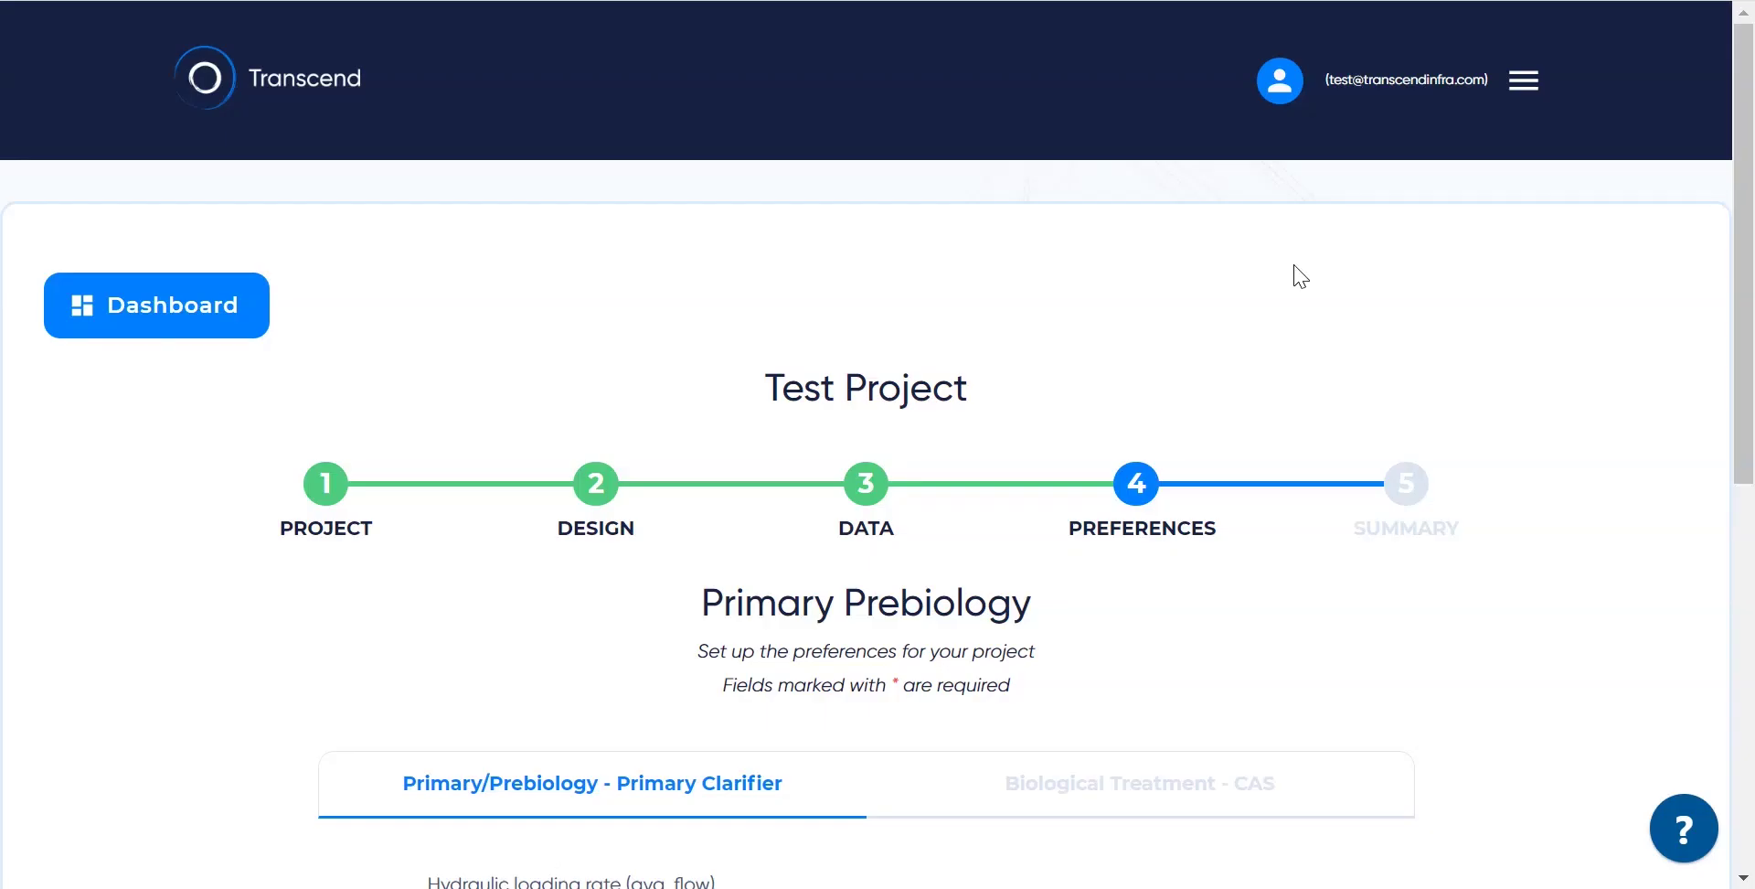
scroll(1297, 274, "down", 2)
scroll(1302, 276, "down", 4)
scroll(1302, 276, "down", 2)
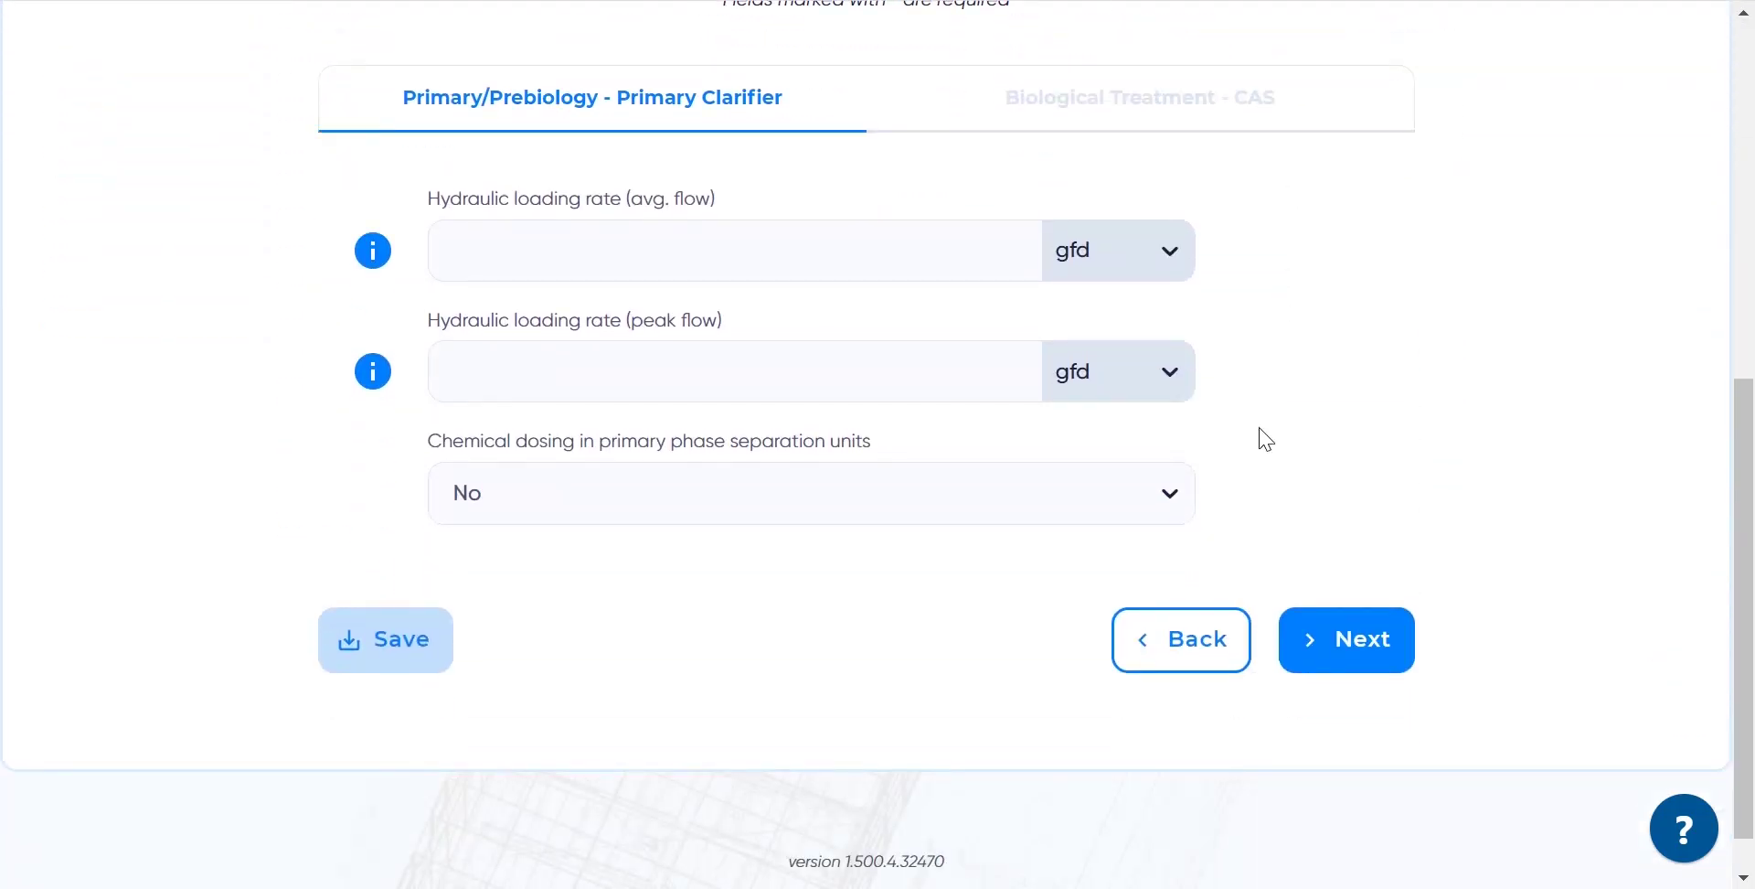
Step: Review the Biological Treatment – CAS preferences, keeping defaults like the 500 ft site elevation
left_click(1345, 644)
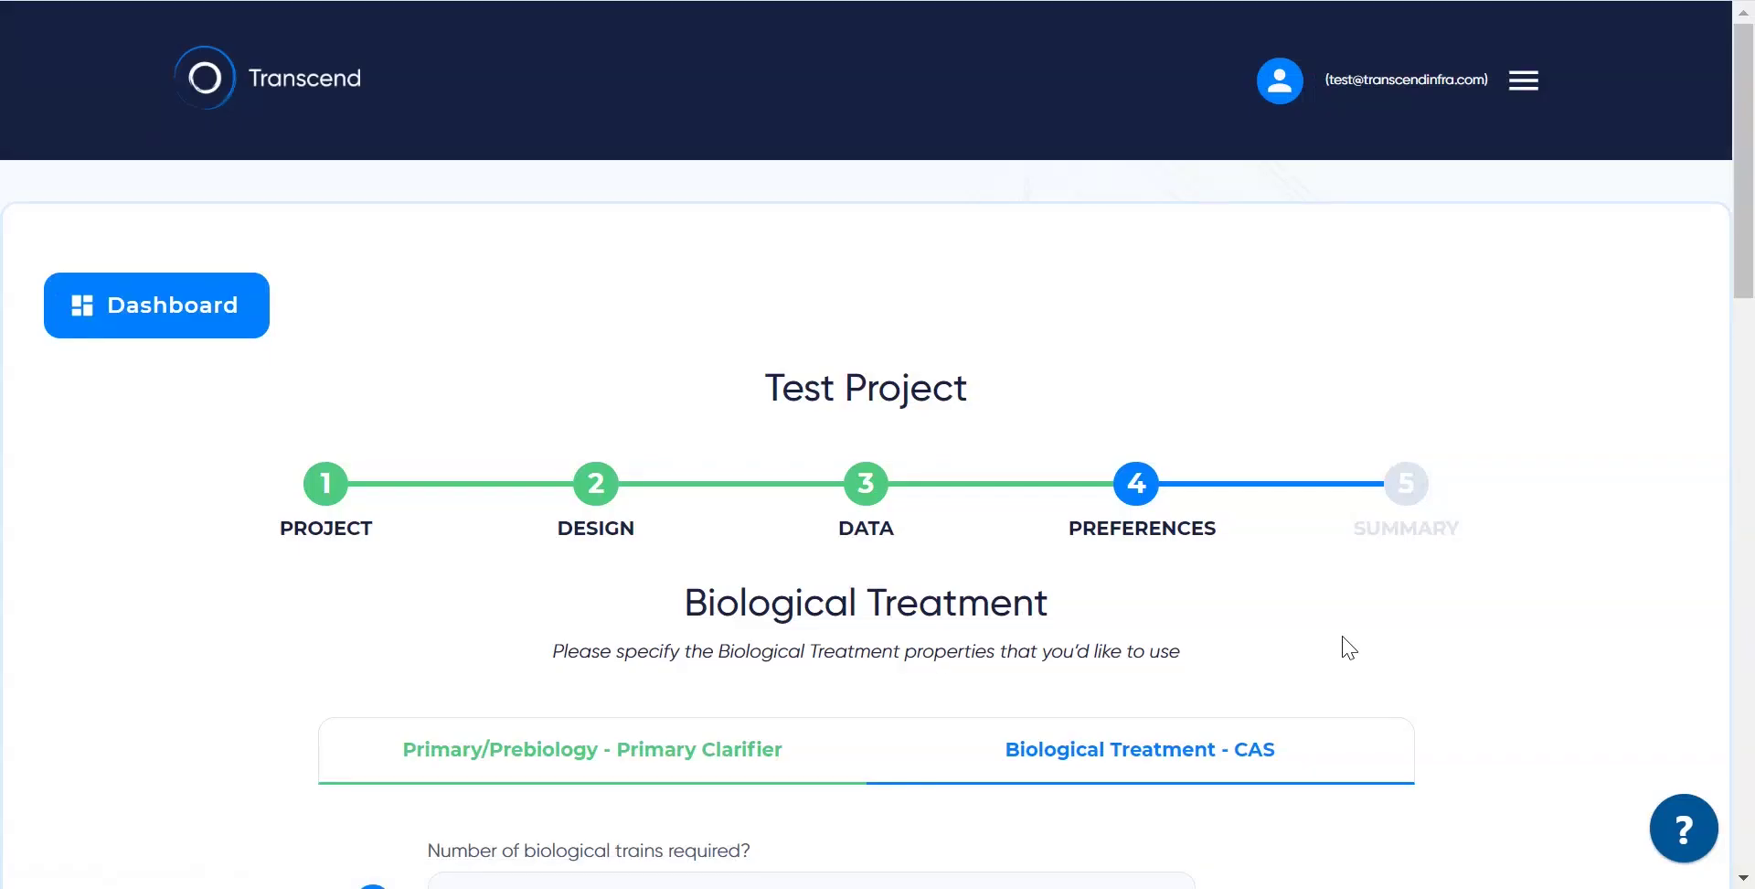
scroll(1346, 636, "down", 3)
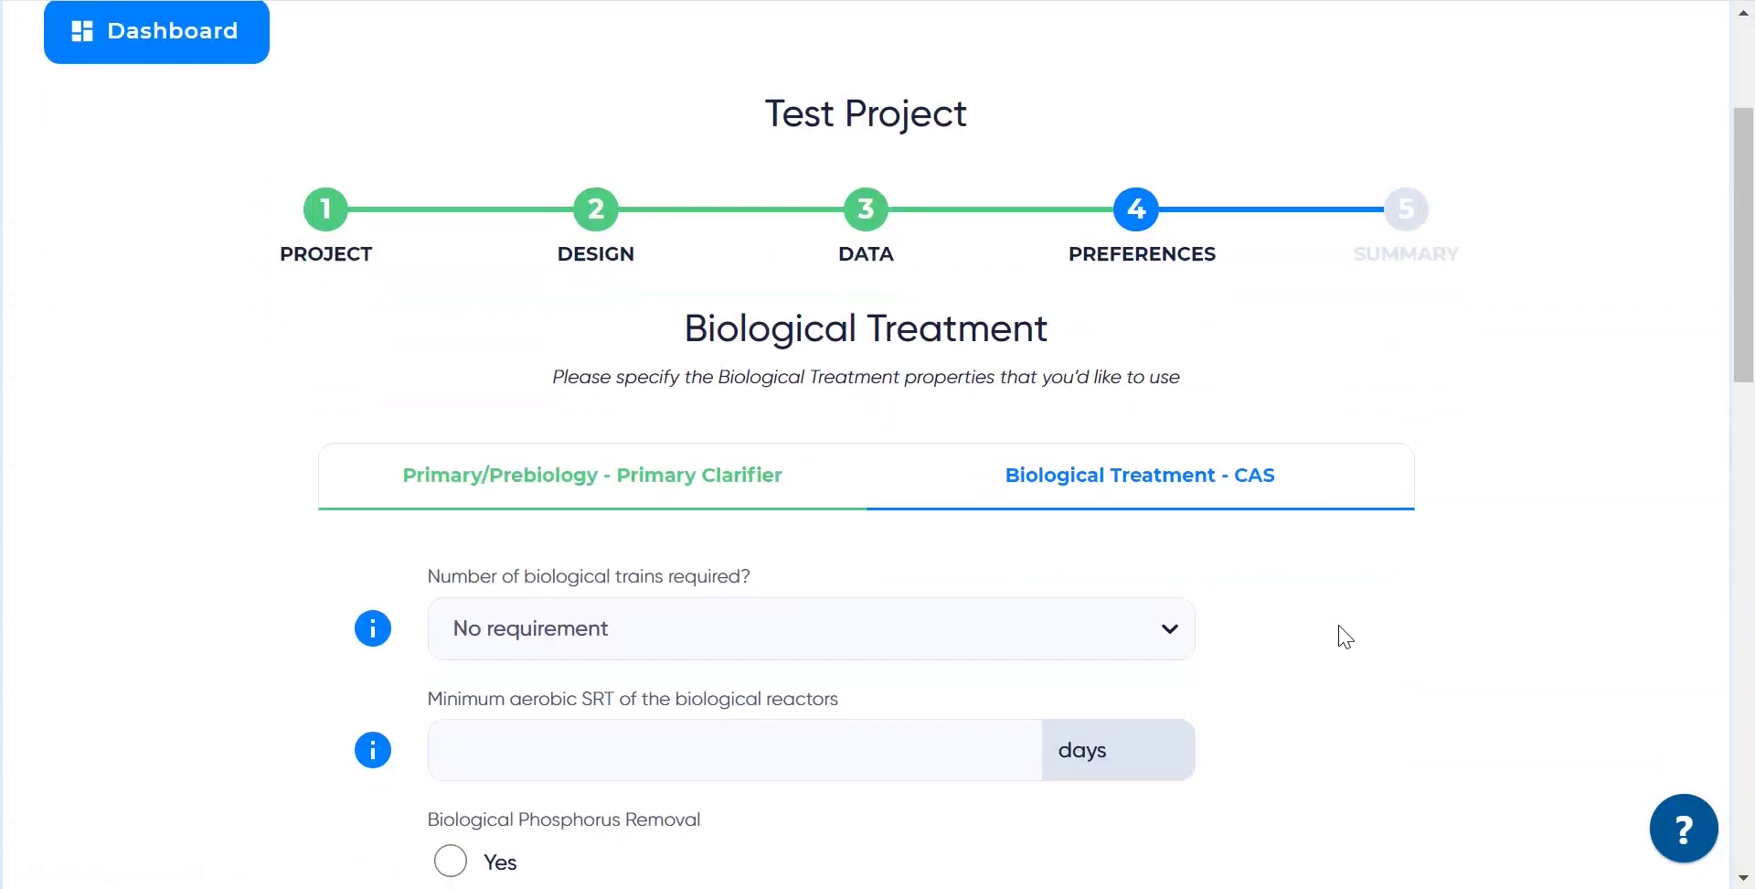
scroll(1343, 635, "down", 4)
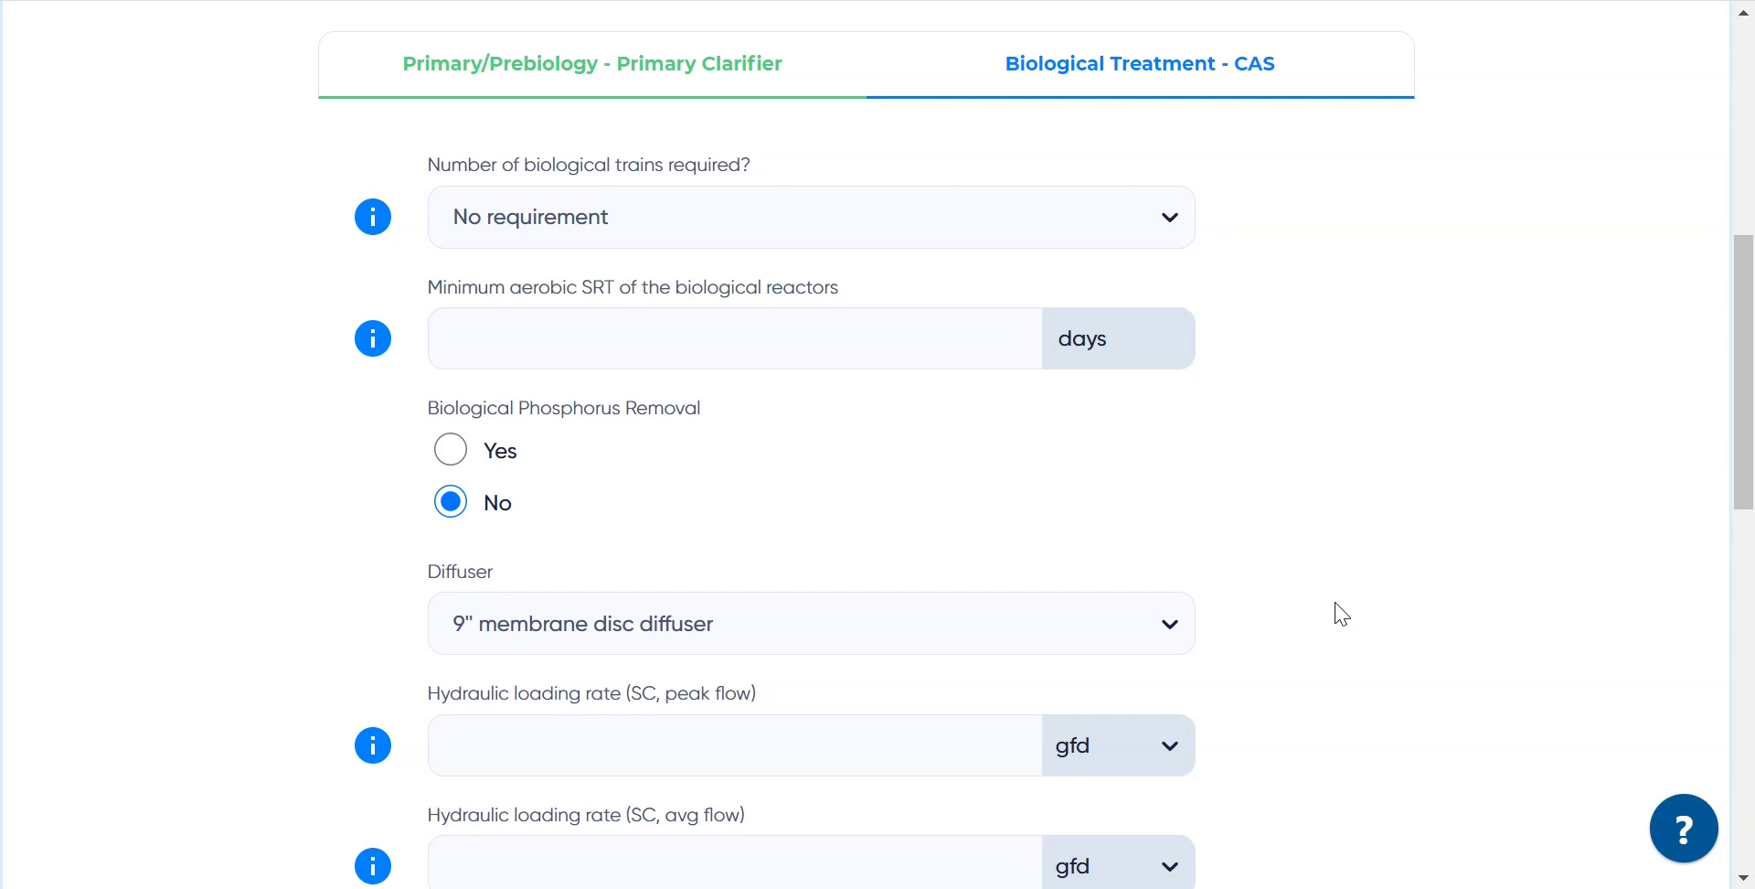
scroll(1342, 614, "down", 2)
scroll(1343, 614, "down", 2)
scroll(1342, 614, "down", 2)
scroll(1342, 614, "down", 3)
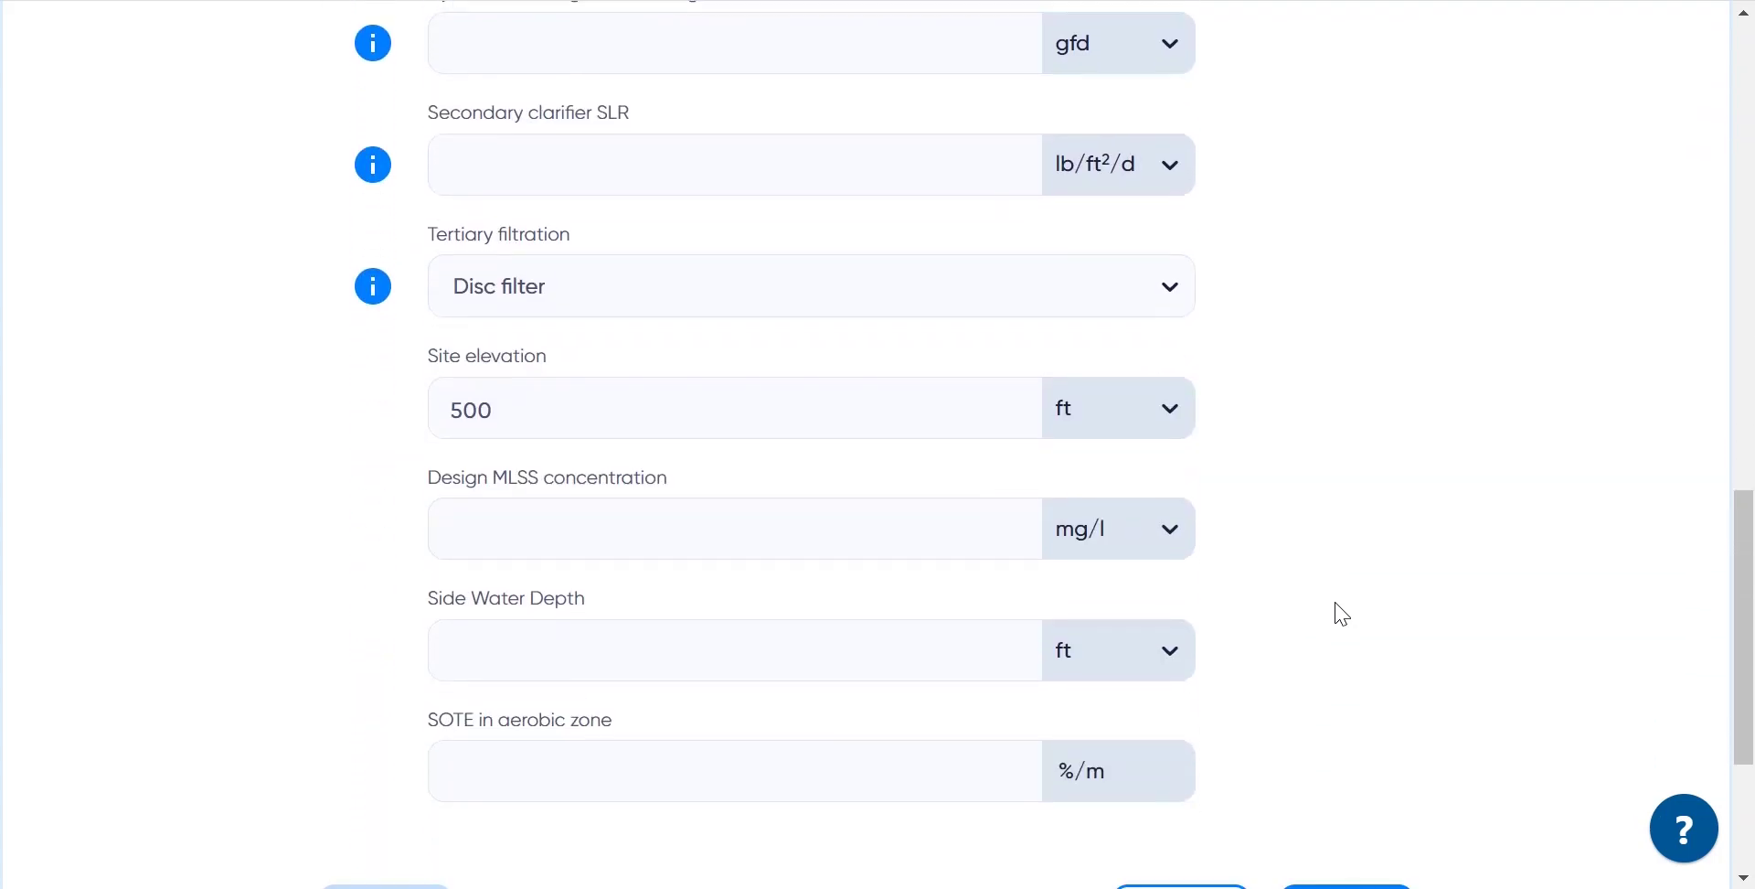
scroll(1341, 613, "down", 2)
scroll(1340, 612, "down", 2)
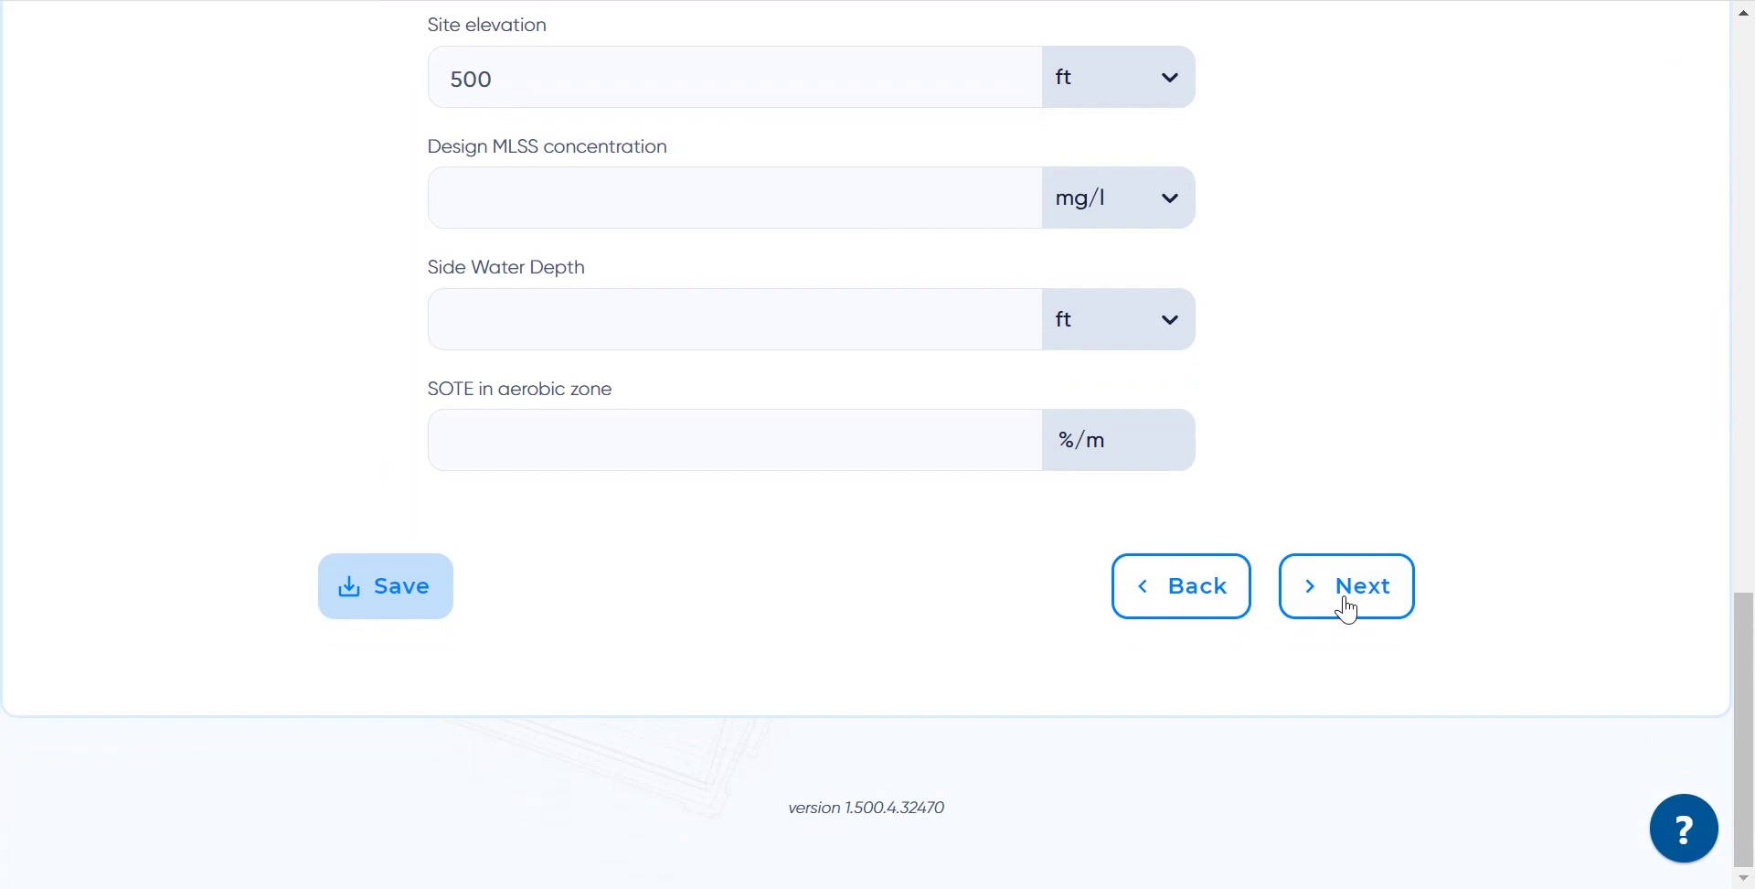
Step: On the Summary step, keep Metric as the output document units
left_click(1347, 609)
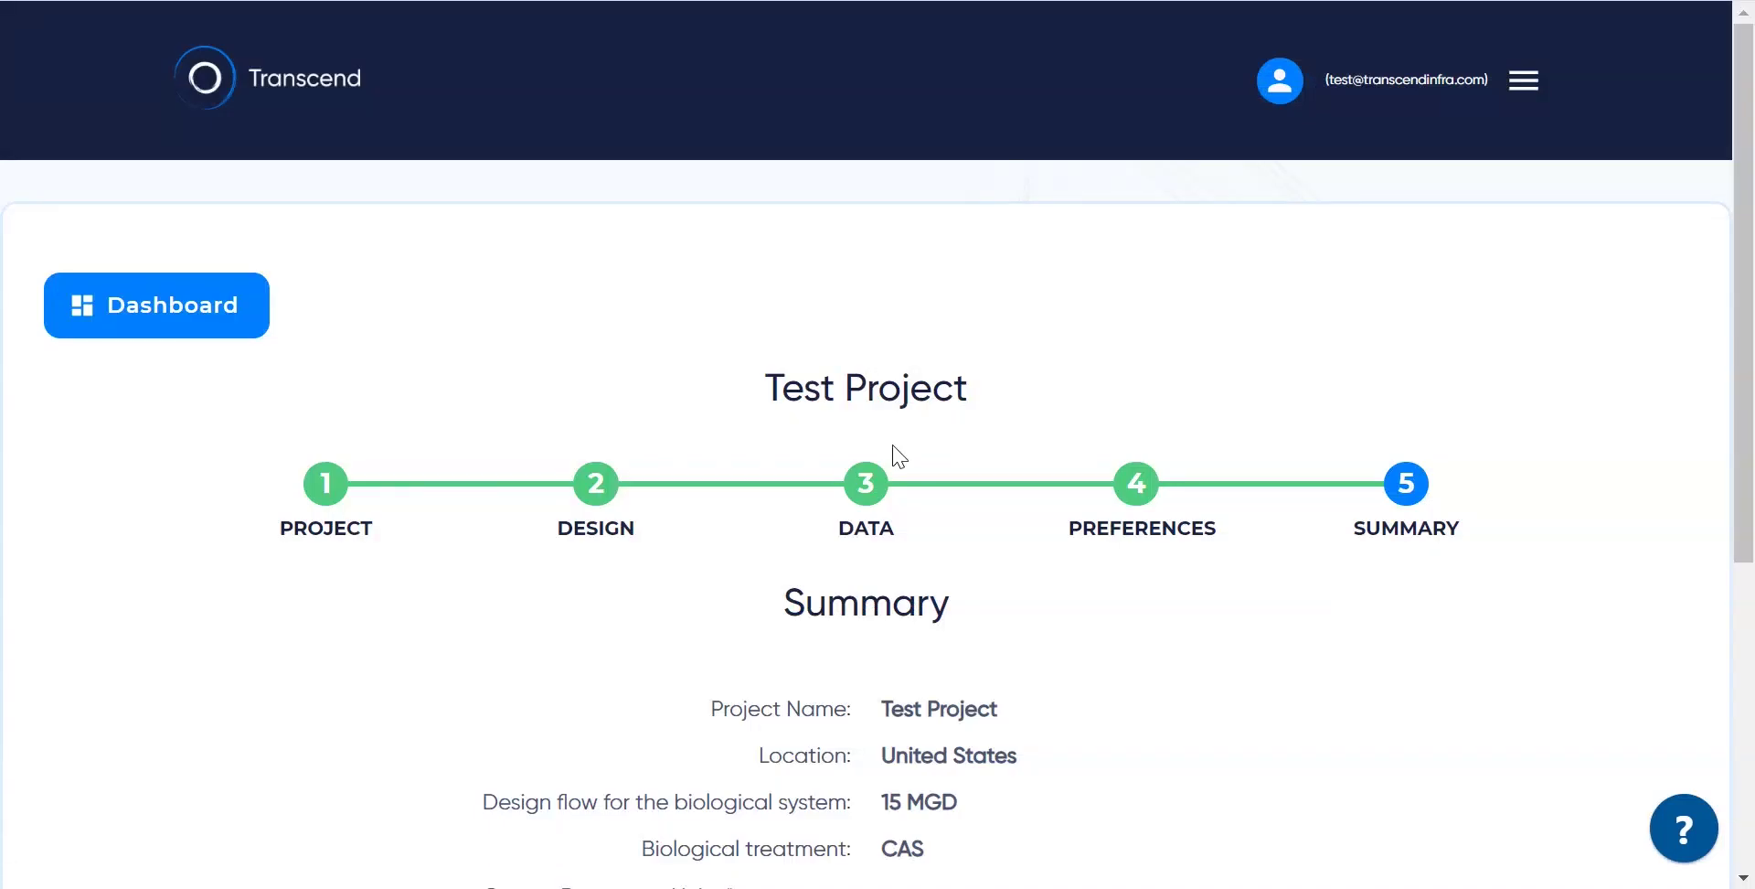
scroll(899, 454, "down", 3)
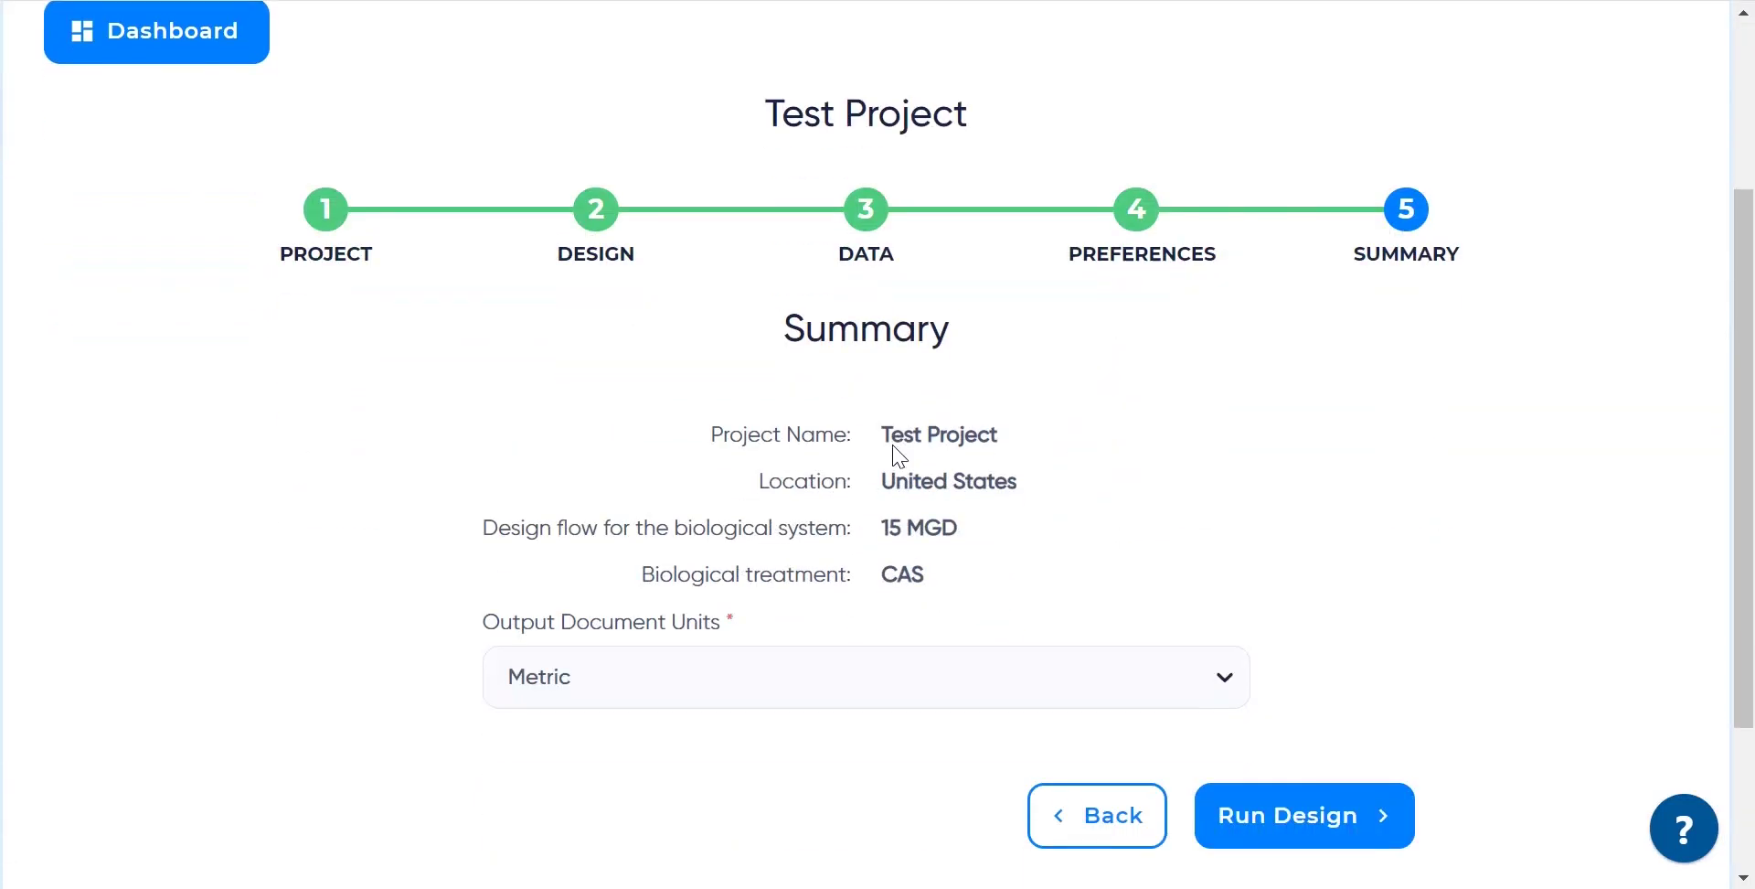
left_click(947, 695)
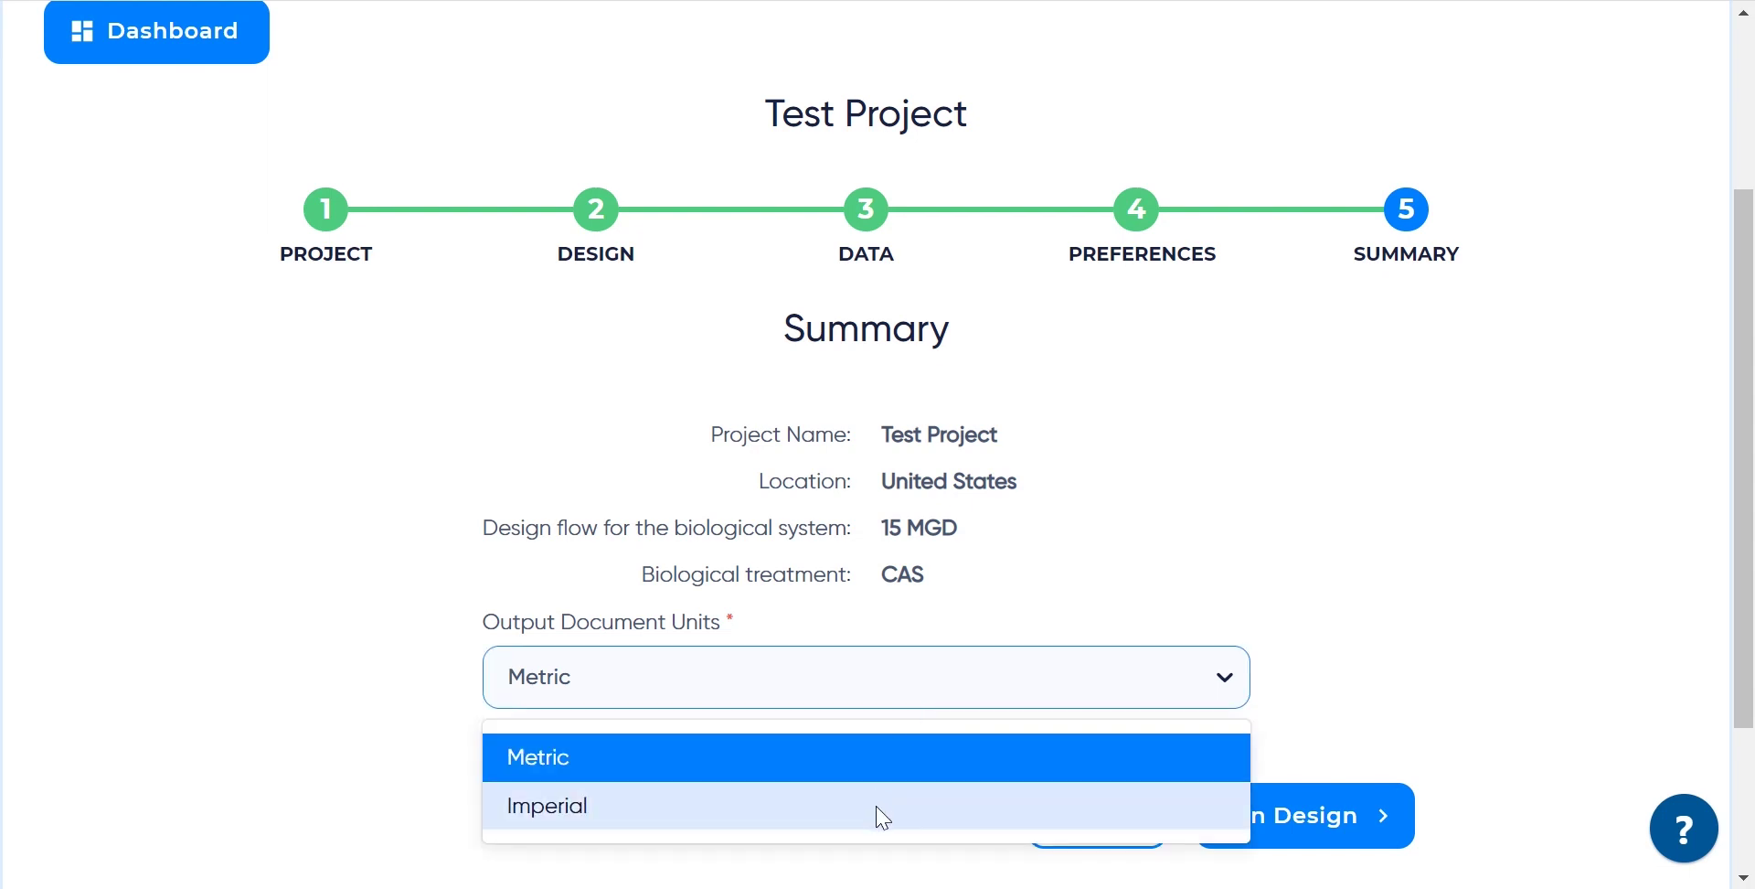
left_click(878, 755)
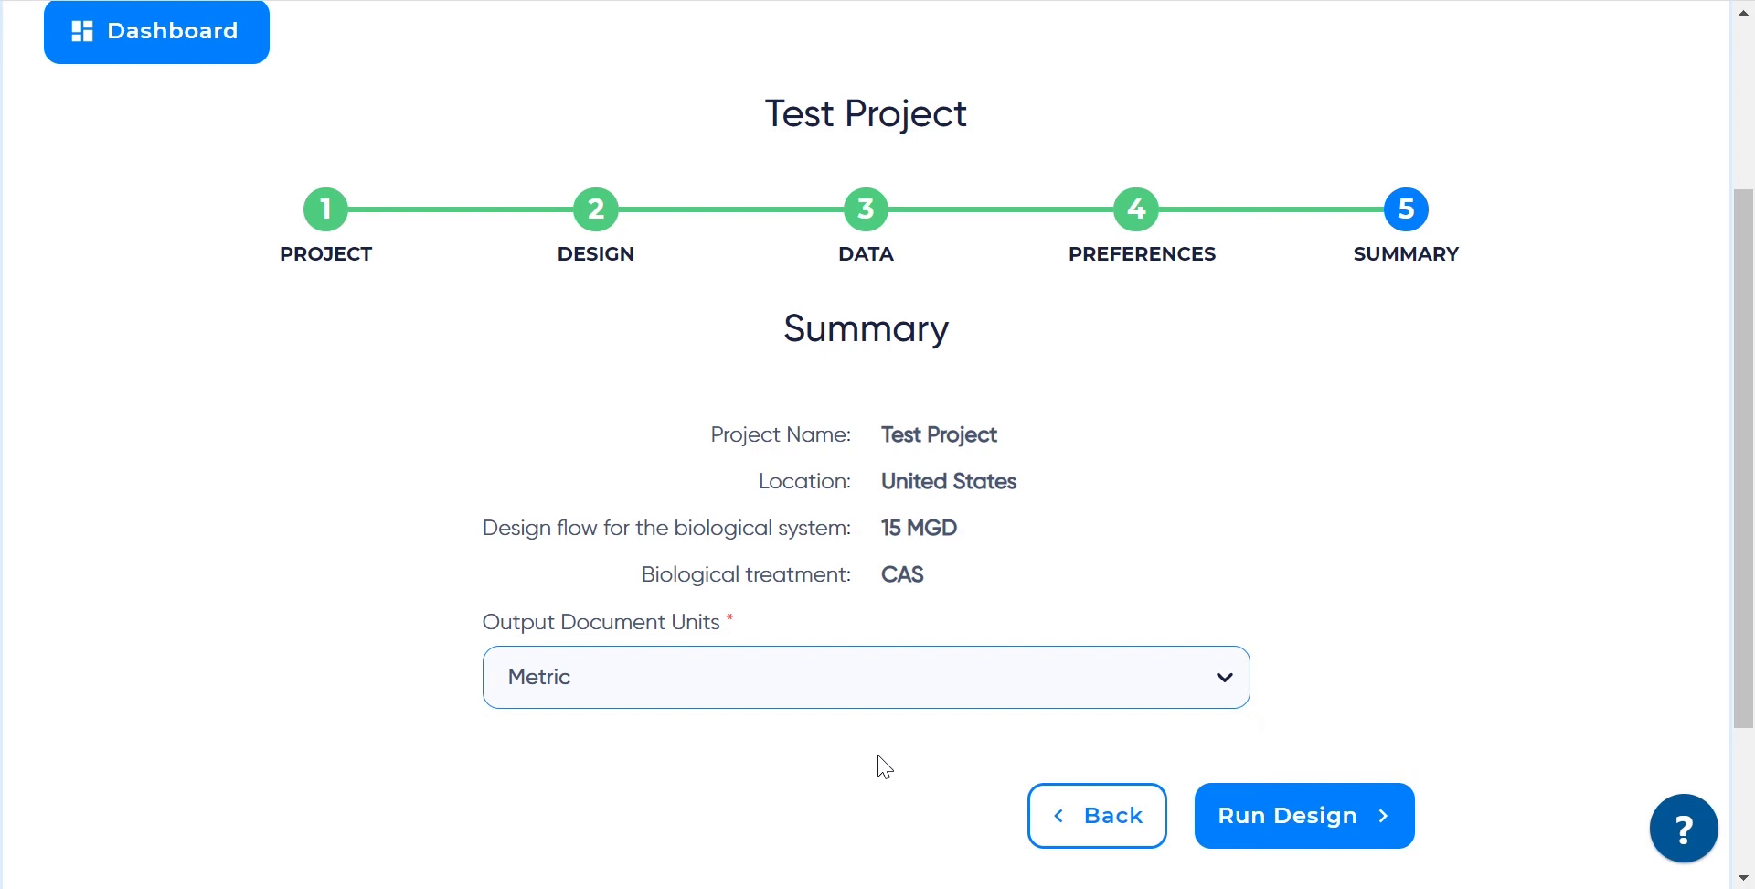
Step: Run the design and confirm Test Project shows as Done on the dashboard
left_click(1268, 836)
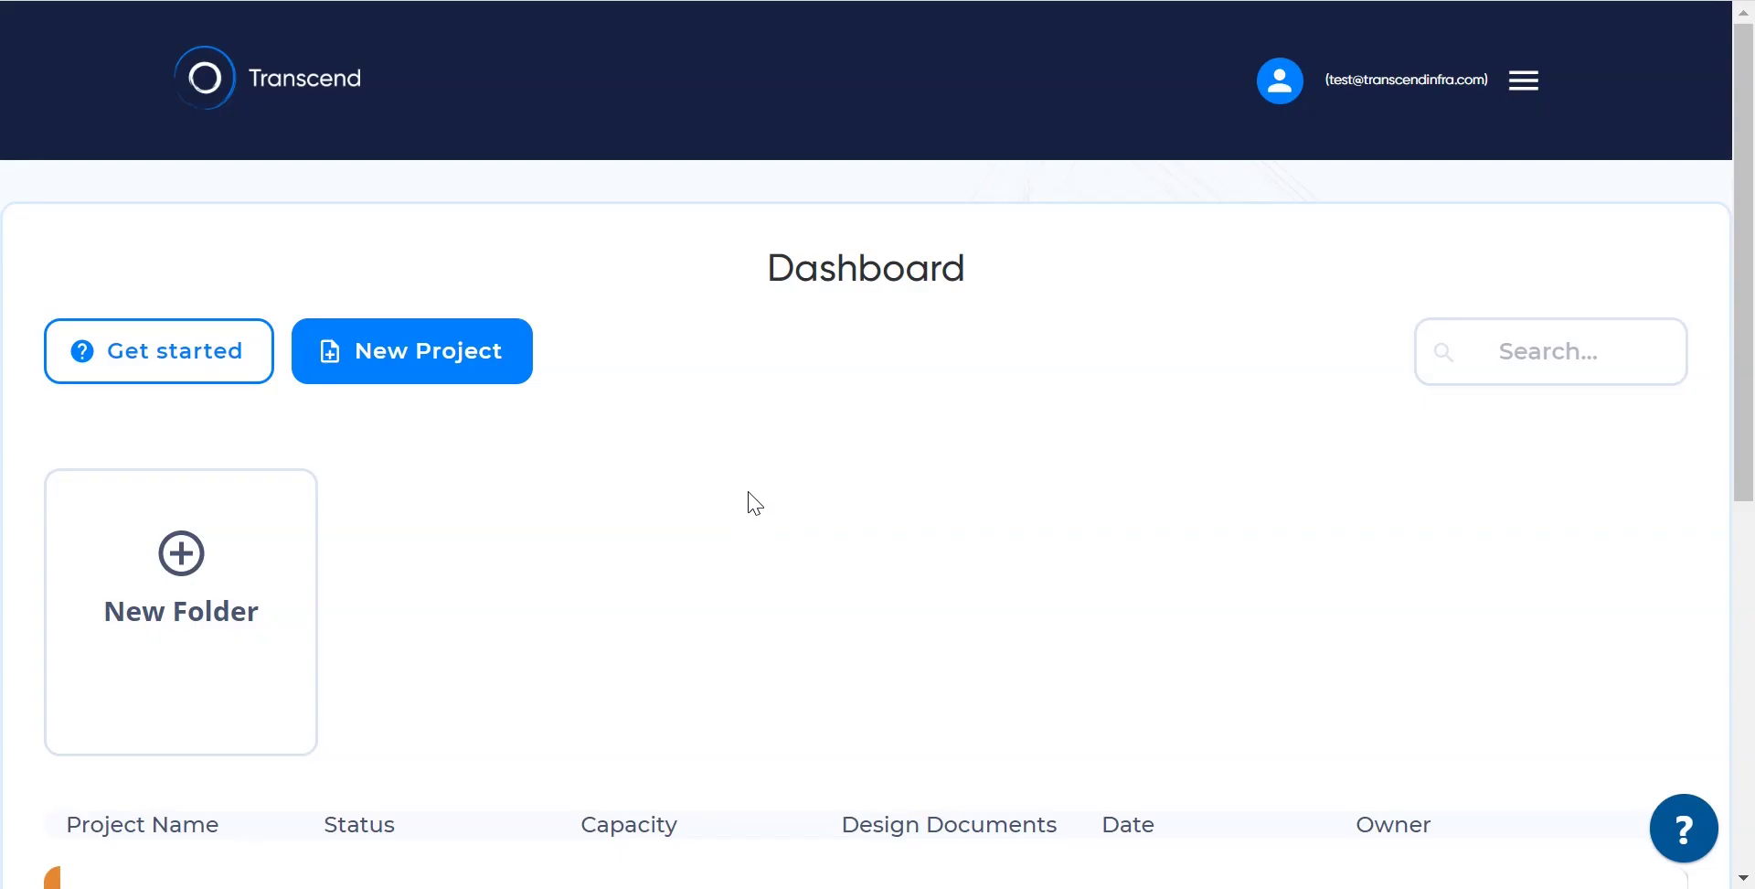
scroll(754, 503, "down", 3)
scroll(754, 503, "down", 4)
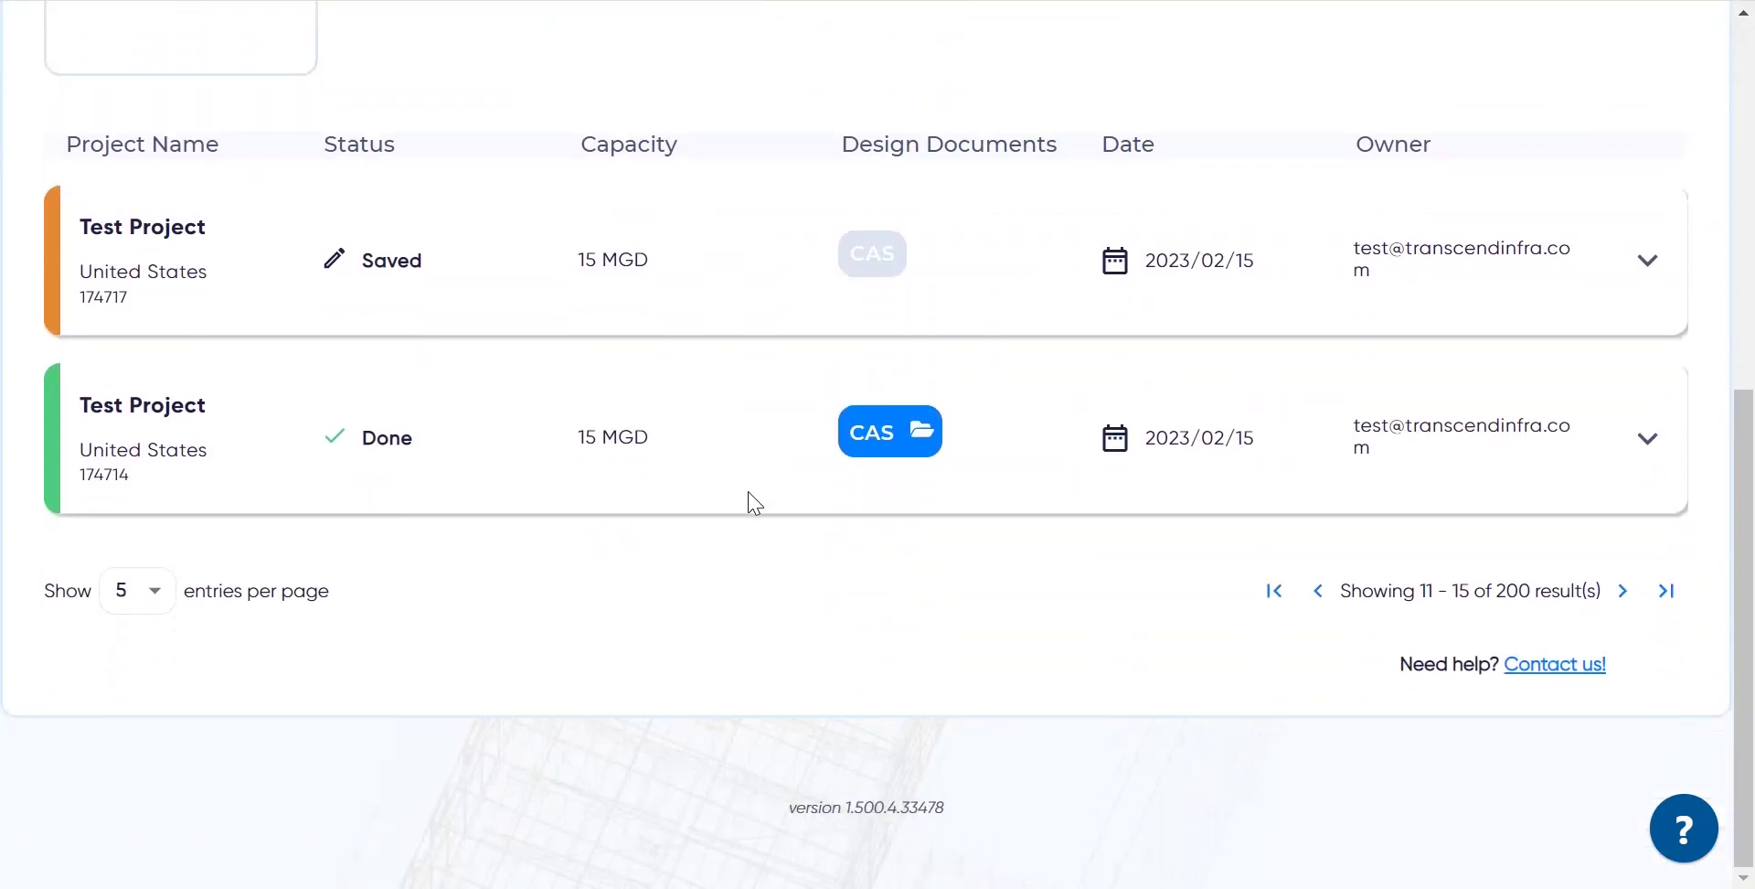
Step: Open Test Project's CAS design documents and read Design_Basis.pdf through to its Basis of Design section
left_click(877, 441)
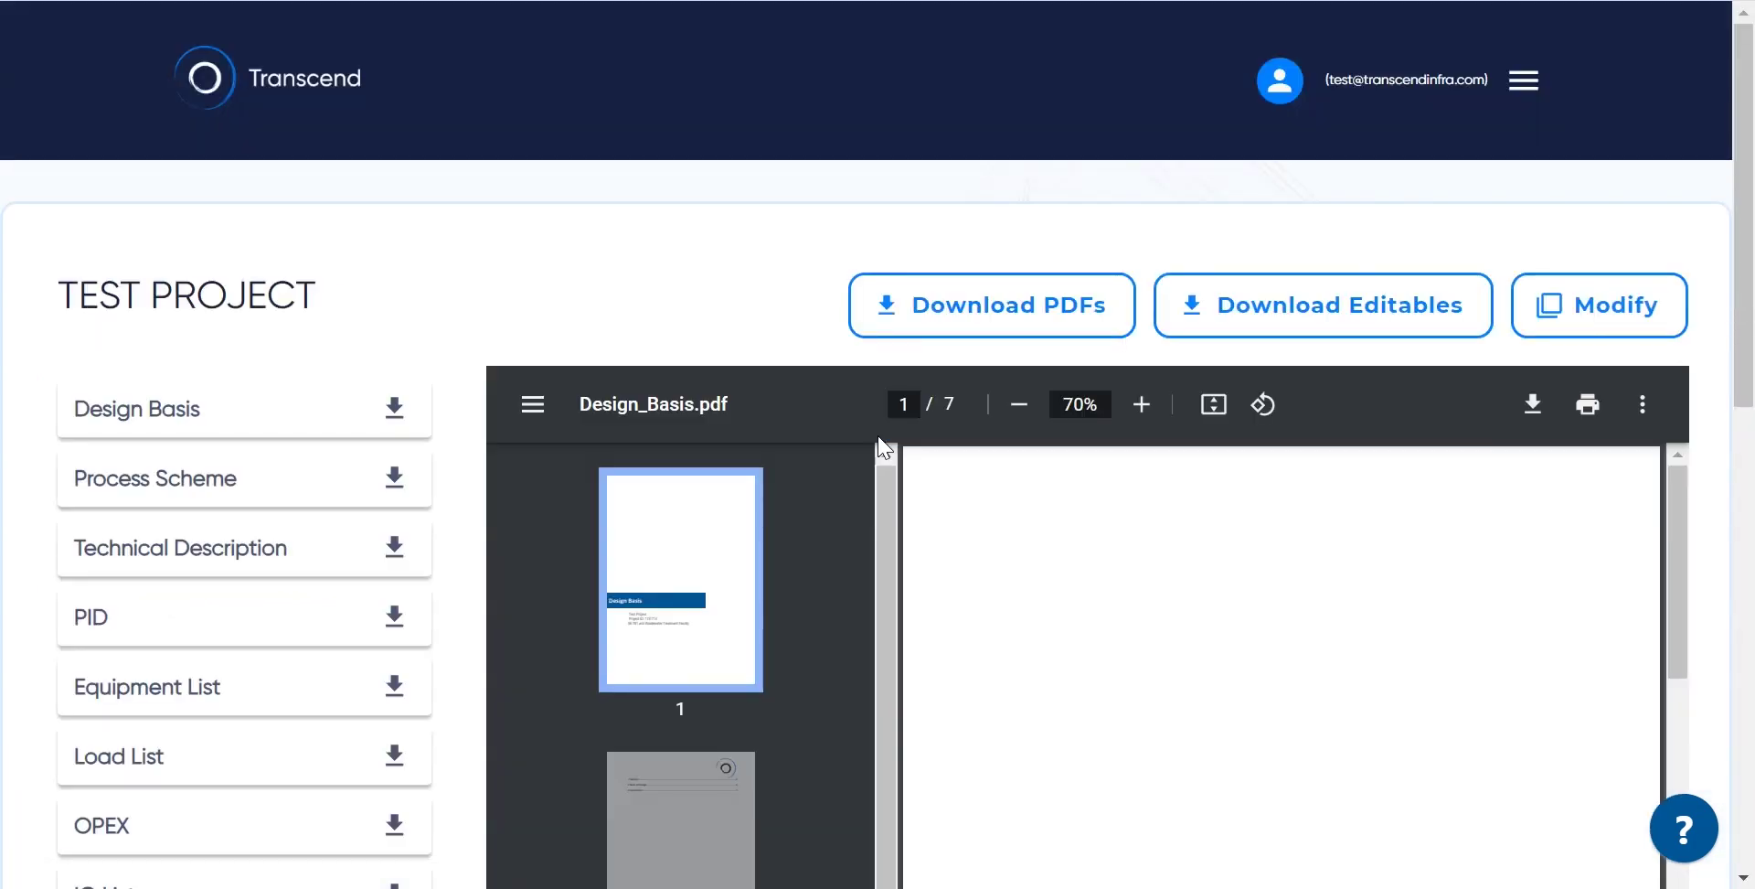
scroll(879, 439, "down", 2)
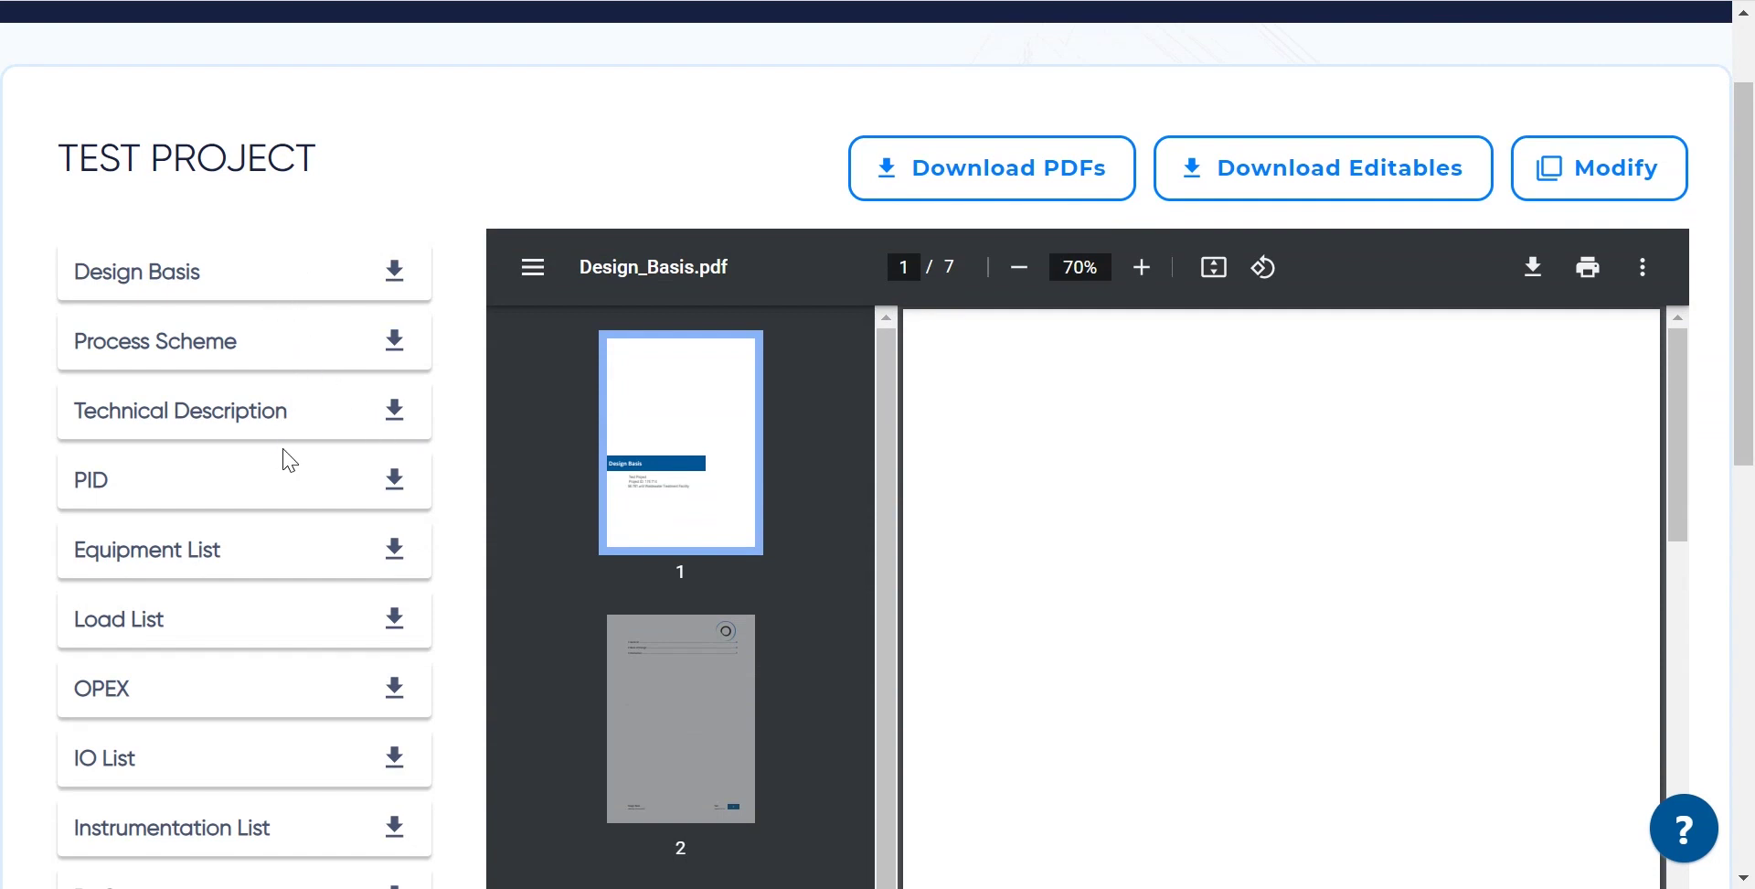
scroll(289, 480, "down", 2)
scroll(288, 494, "down", 2)
scroll(288, 494, "down", 3)
scroll(289, 494, "down", 2)
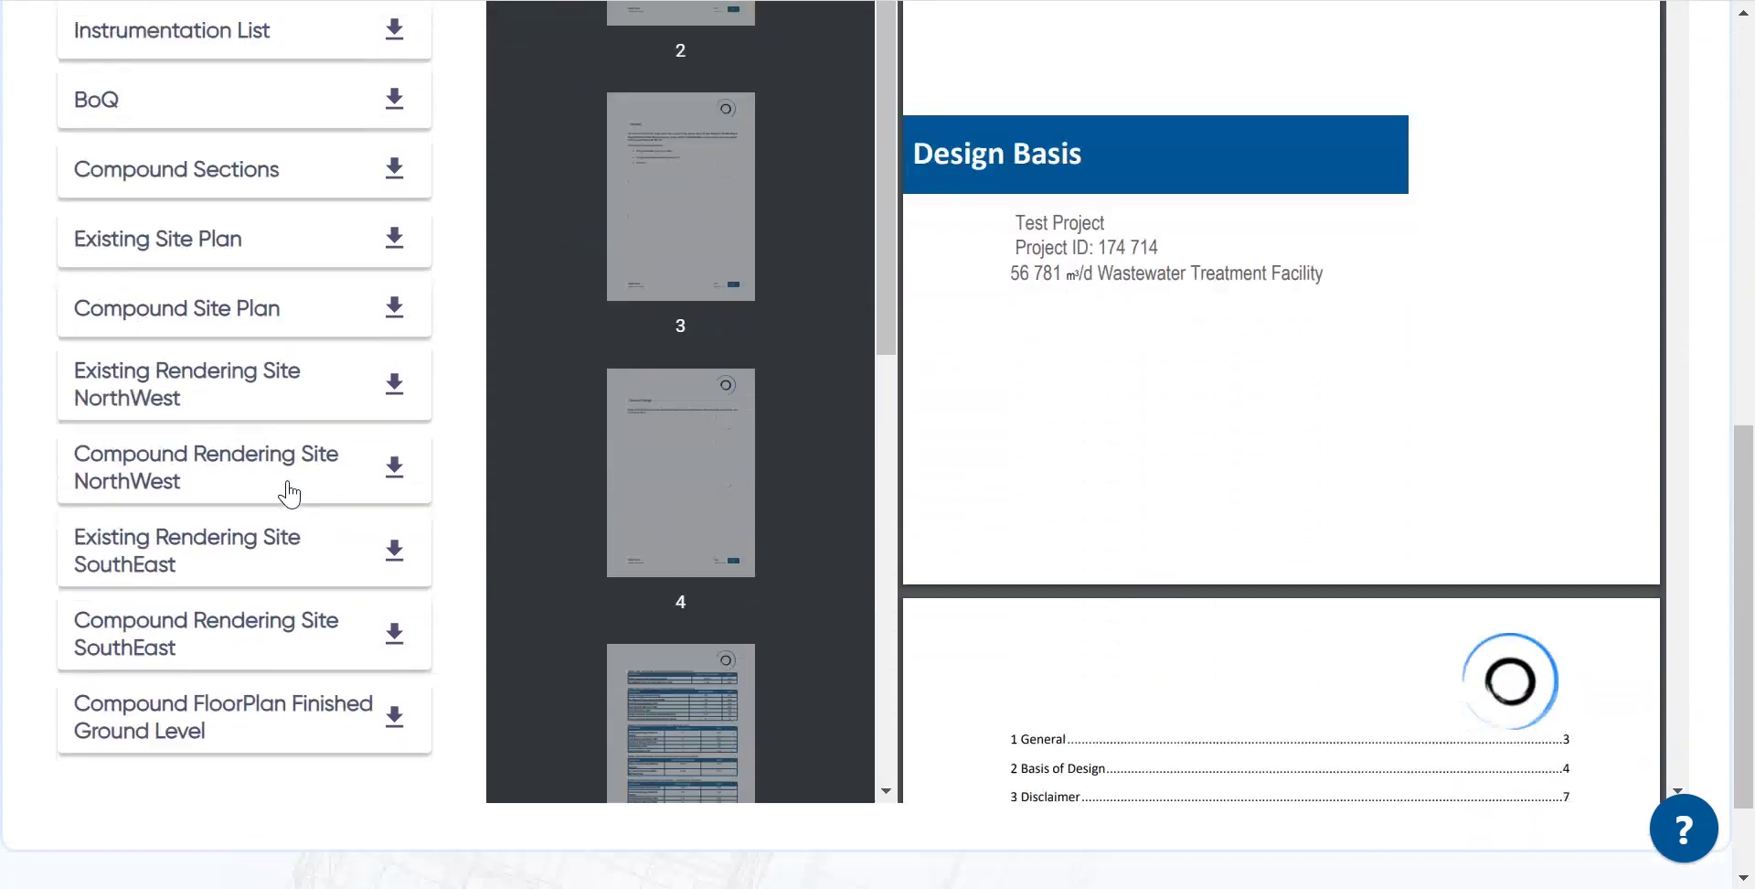
scroll(289, 494, "up", 3)
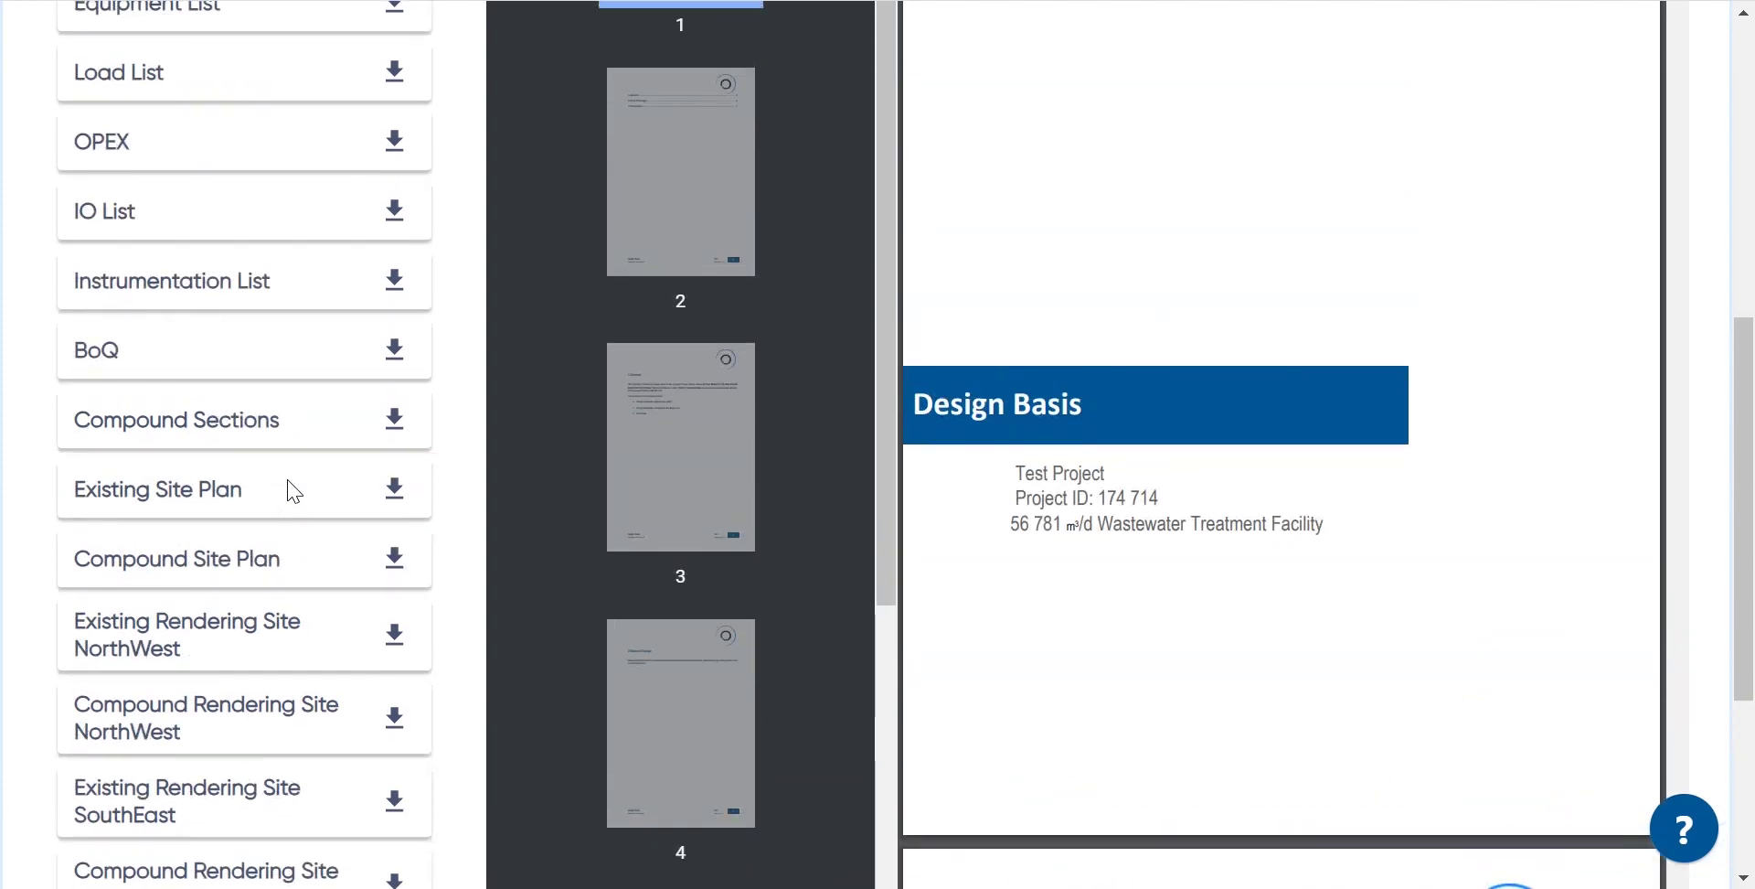
scroll(289, 489, "up", 5)
scroll(289, 489, "up", 1)
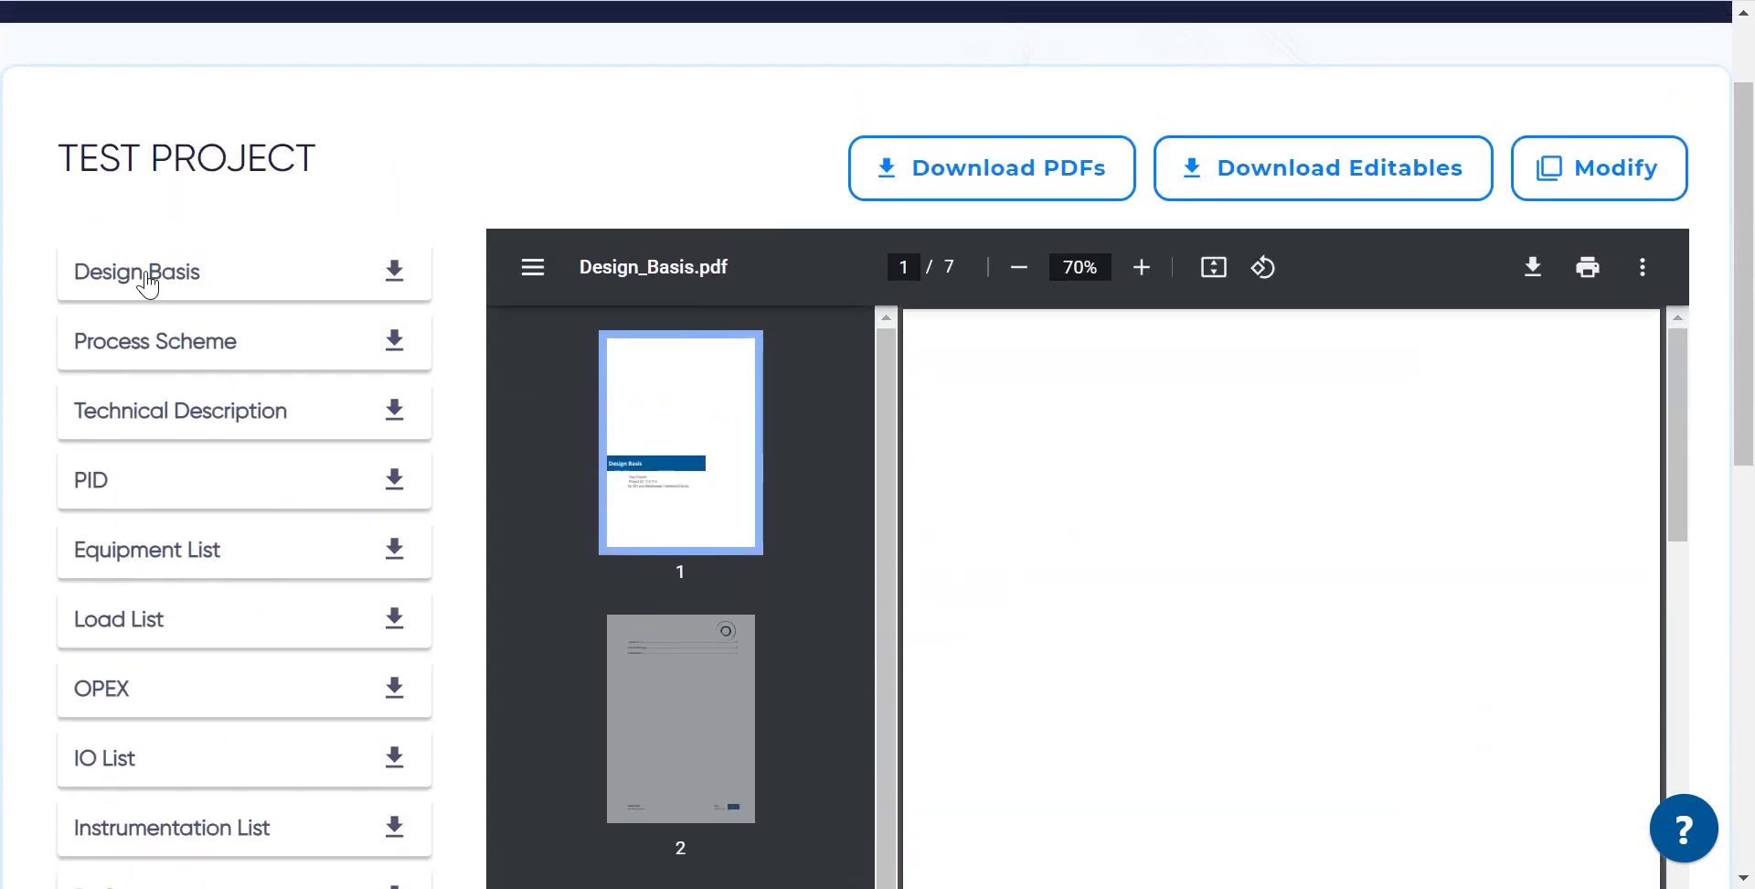
scroll(1102, 519, "down", 5)
scroll(1101, 519, "down", 5)
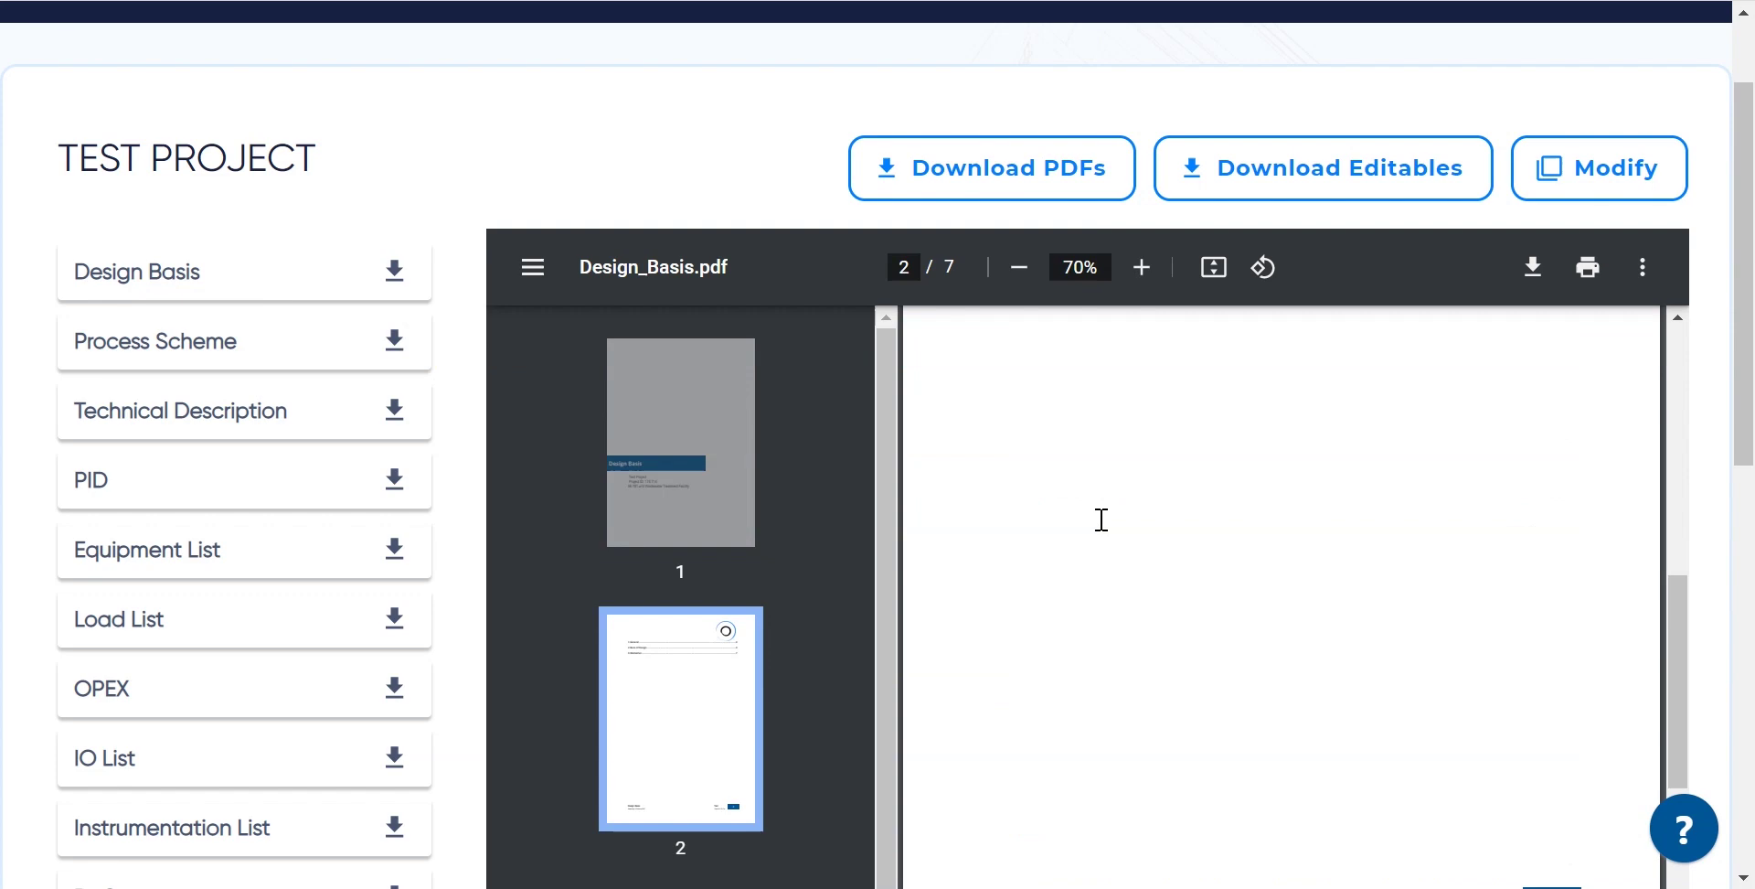
scroll(1101, 519, "down", 8)
scroll(1101, 519, "down", 3)
scroll(1102, 519, "down", 4)
scroll(1101, 519, "down", 5)
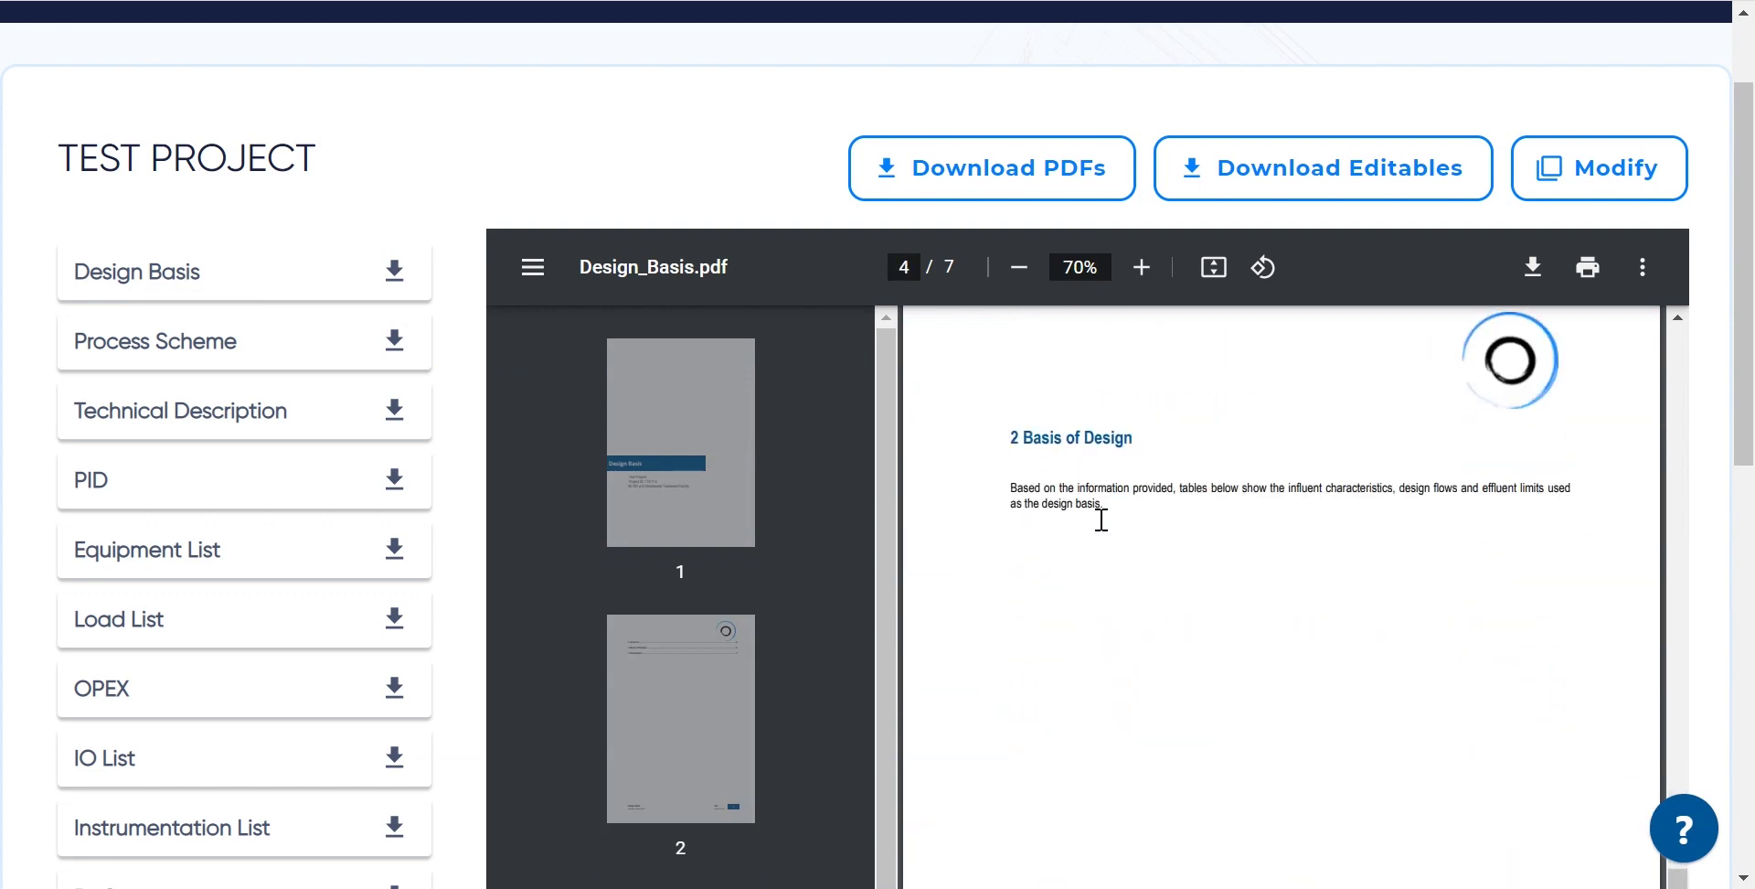
scroll(1101, 519, "down", 3)
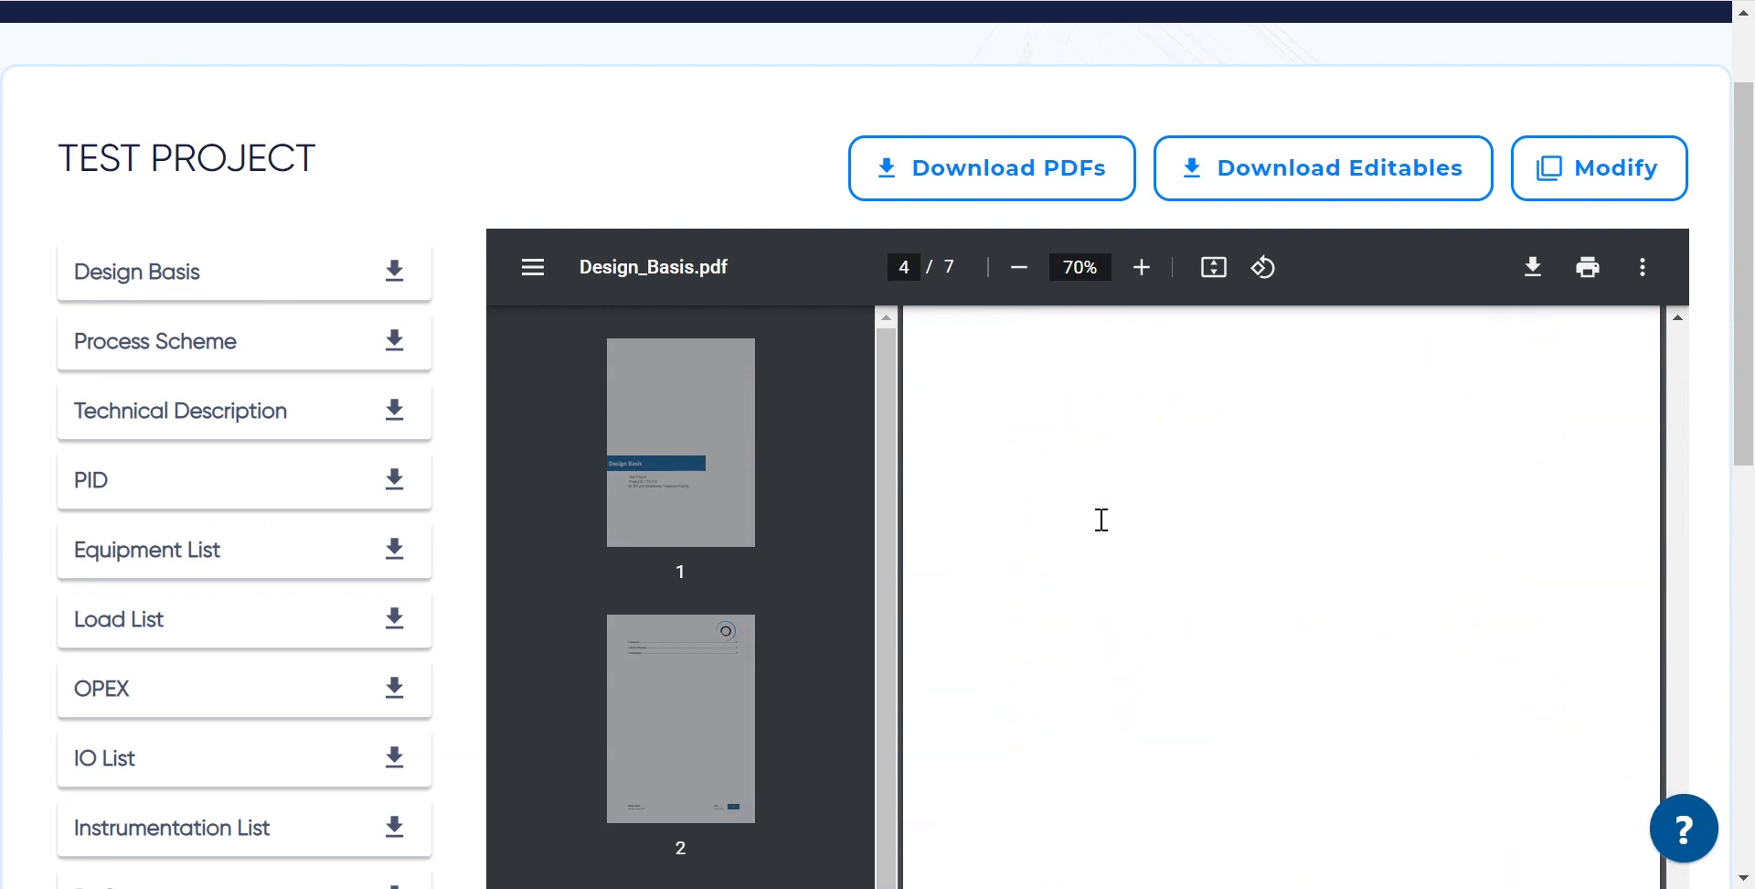
Step: Show the Process Scheme drawing zoomed in to 50%
left_click(168, 351)
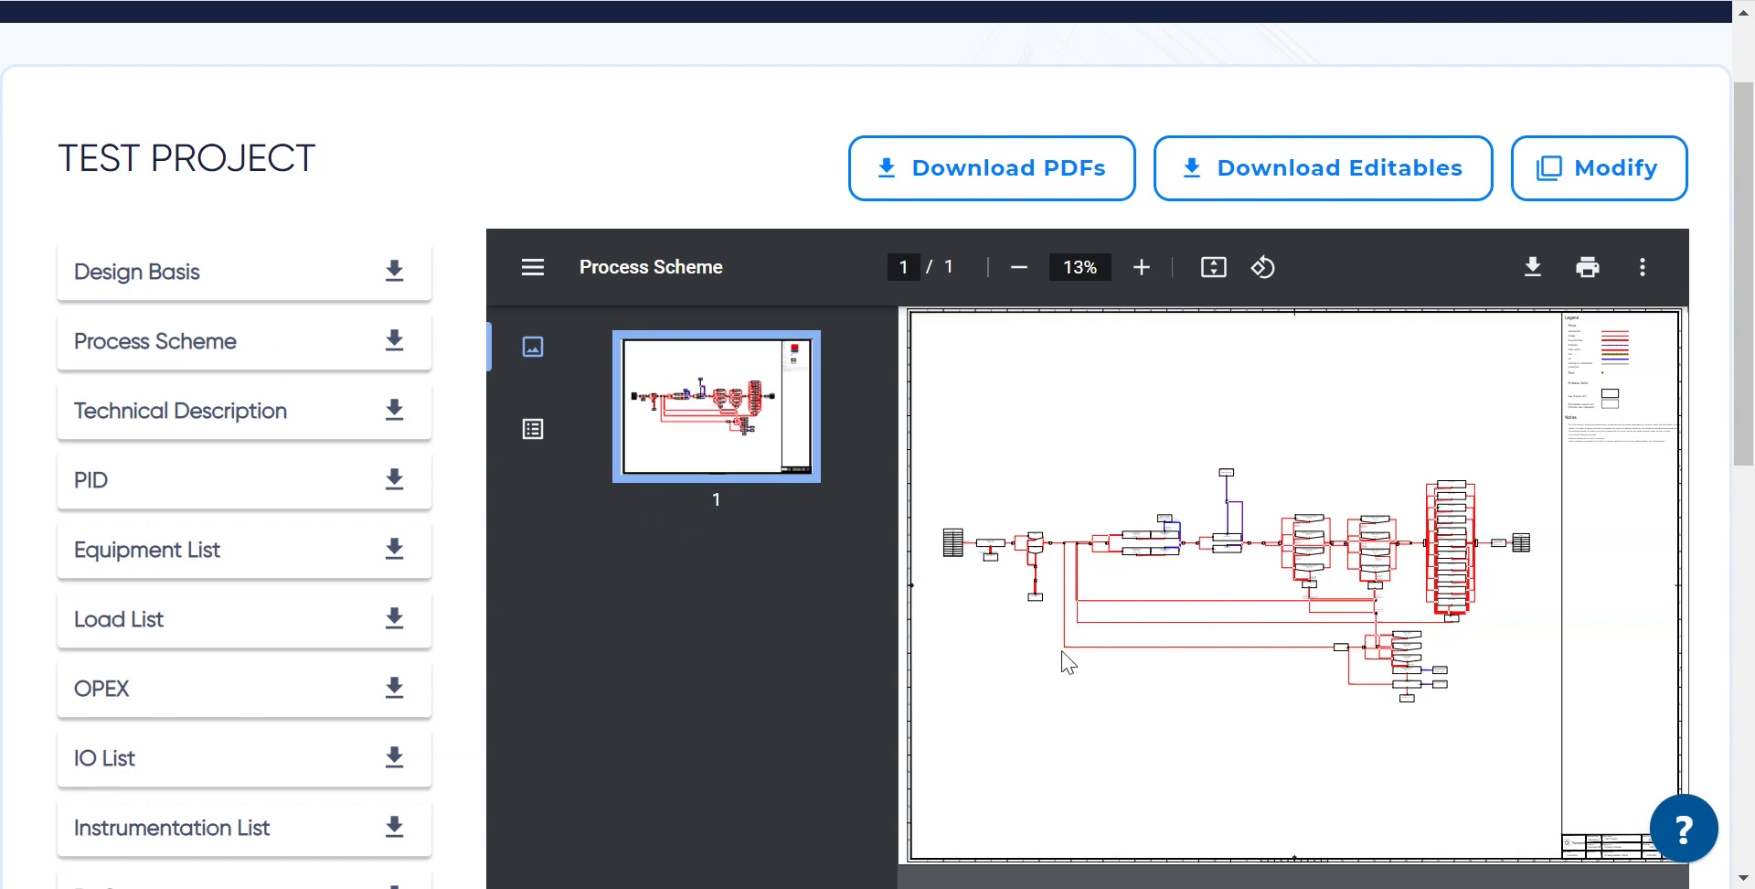
left_click(1142, 268)
left_click(1142, 269)
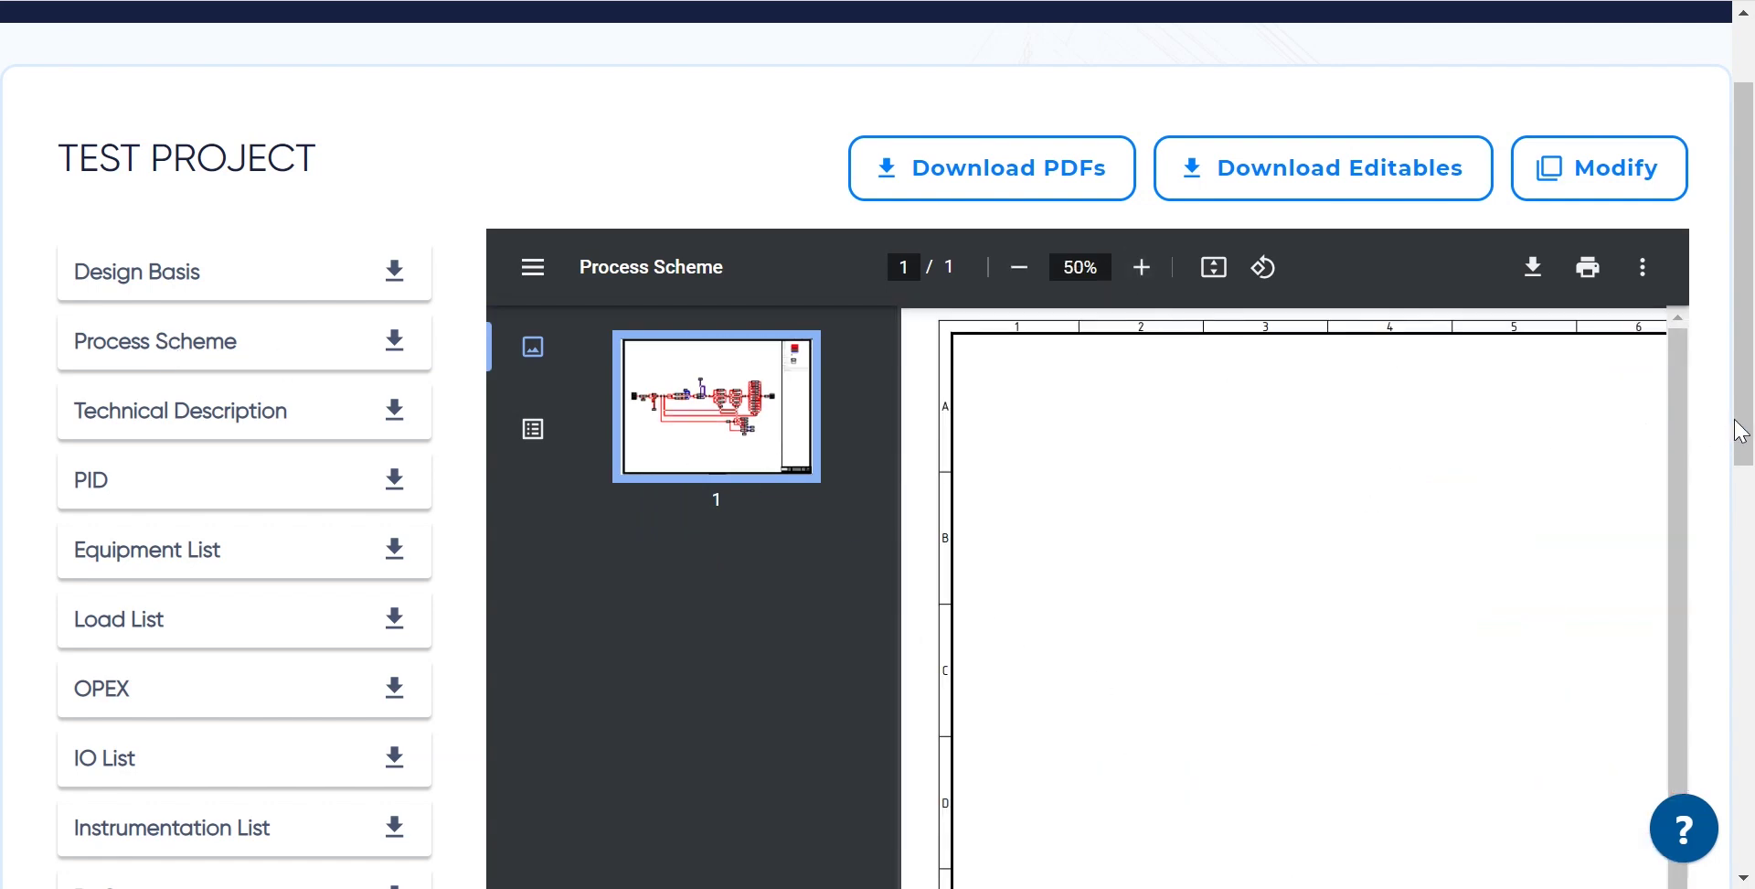
left_click_drag(1685, 412, 1702, 799)
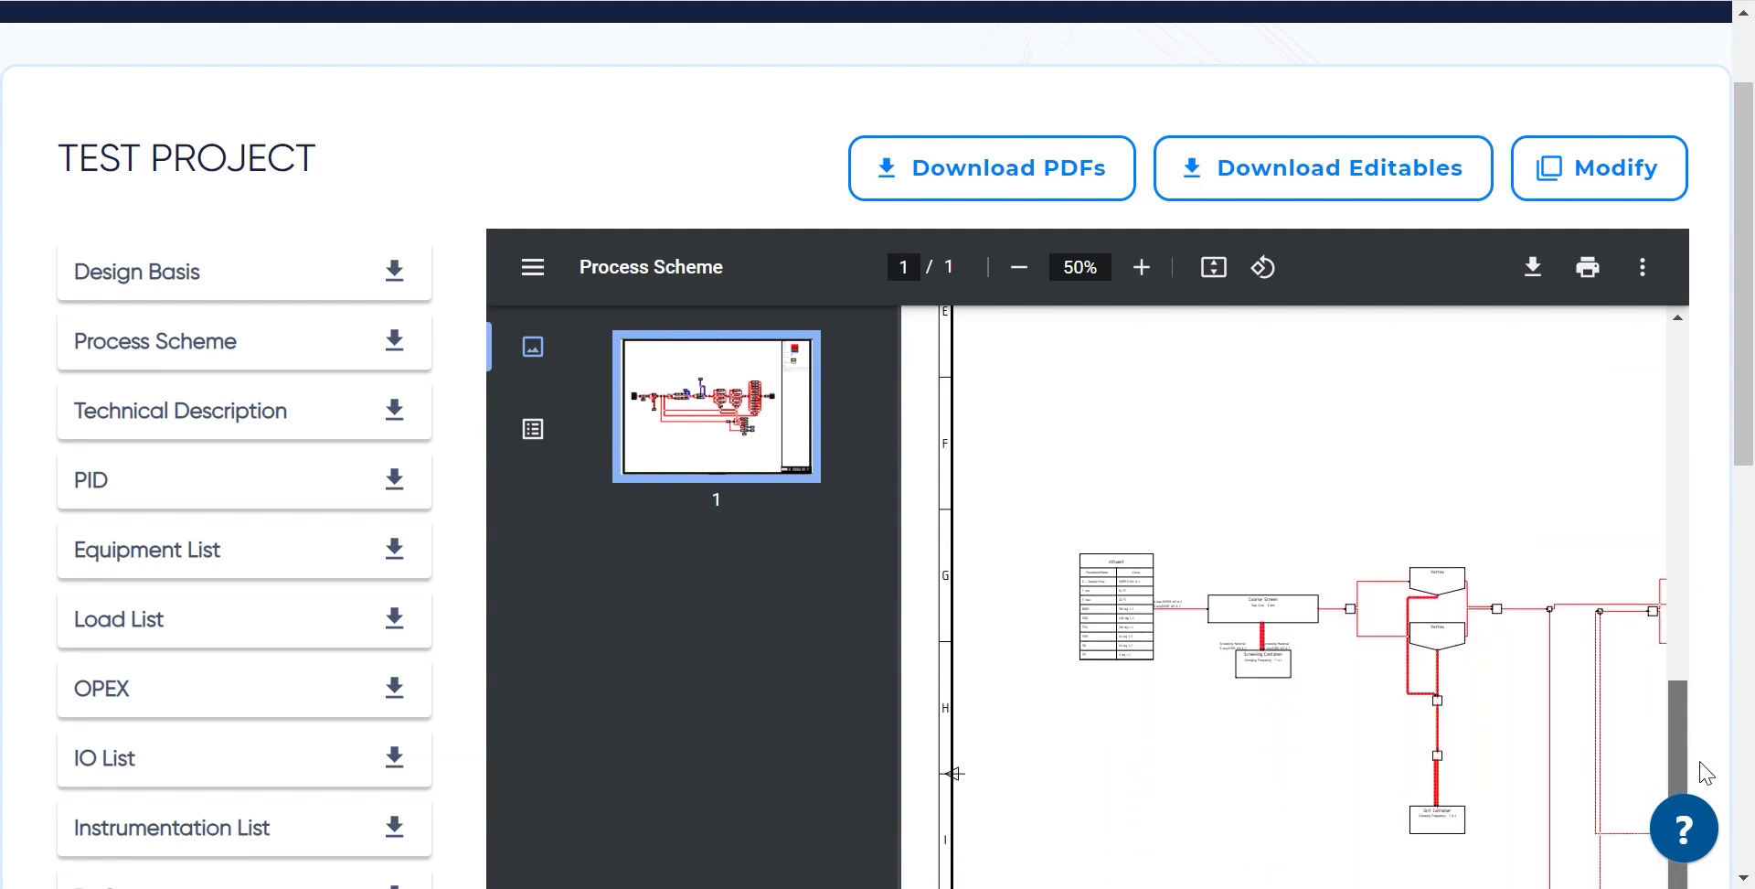
Step: Scroll across the Process Scheme to follow the process from inlet to effluent
scroll(1622, 470, "right", 3)
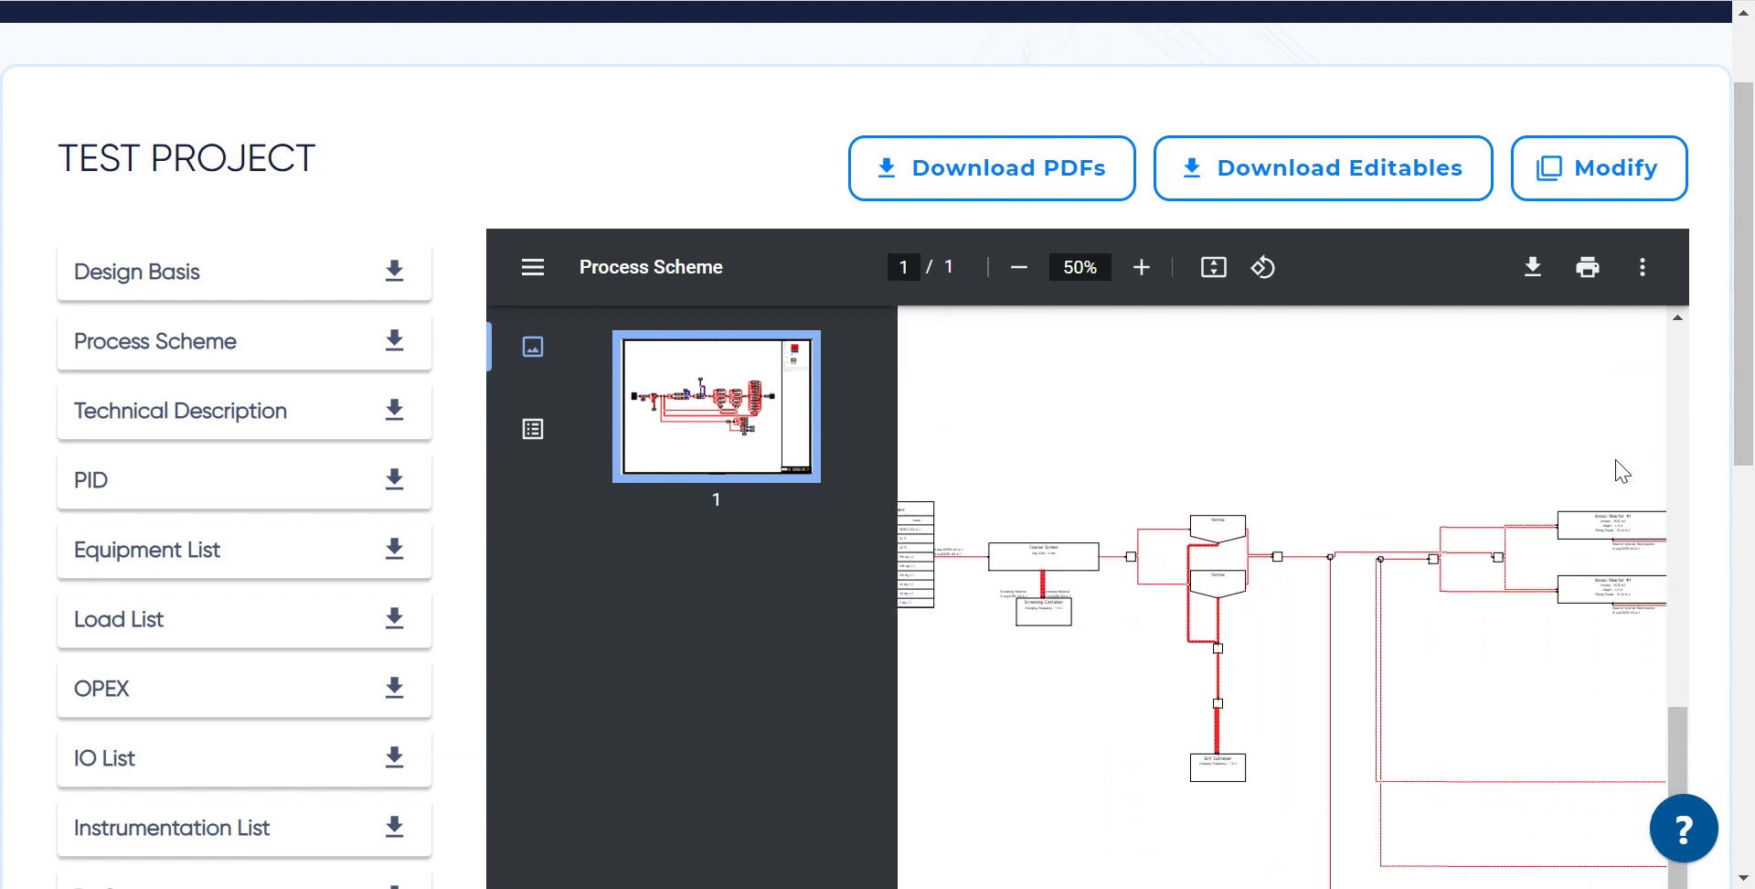
scroll(1616, 469, "right", 2)
scroll(1509, 512, "right", 2)
scroll(1393, 567, "right", 2)
scroll(1393, 567, "right", 3)
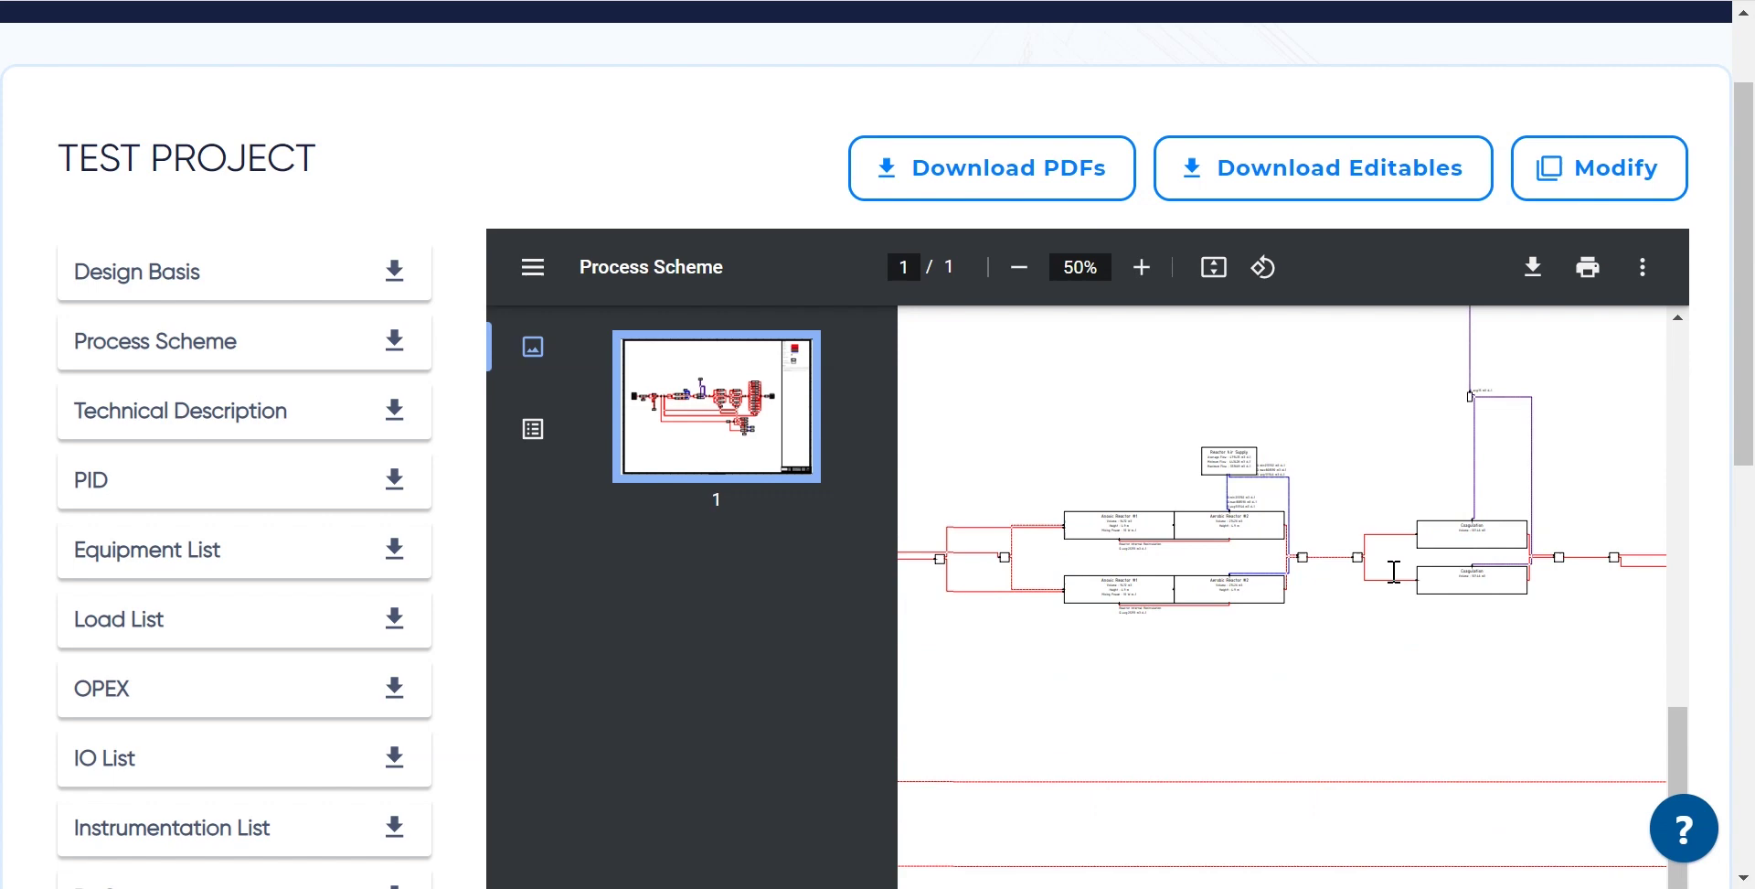
scroll(1395, 569, "right", 3)
scroll(1399, 572, "right", 3)
scroll(1402, 574, "right", 3)
scroll(1401, 573, "right", 3)
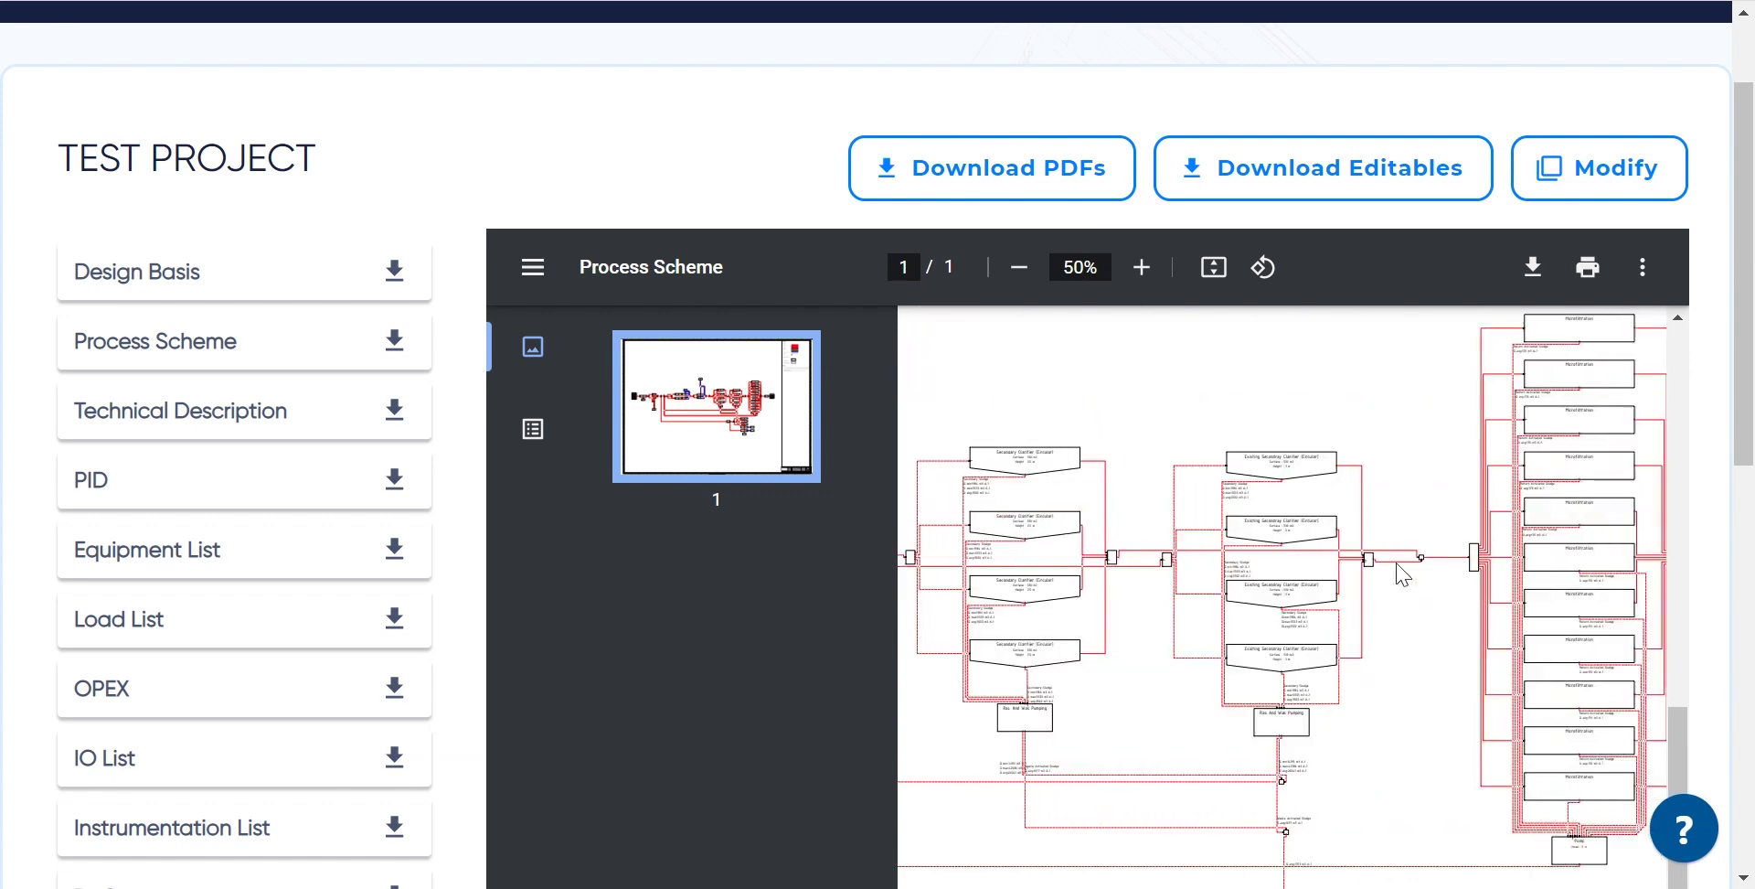
scroll(1402, 573, "right", 3)
scroll(1401, 573, "right", 3)
scroll(1402, 574, "right", 3)
scroll(291, 631, "down", 2)
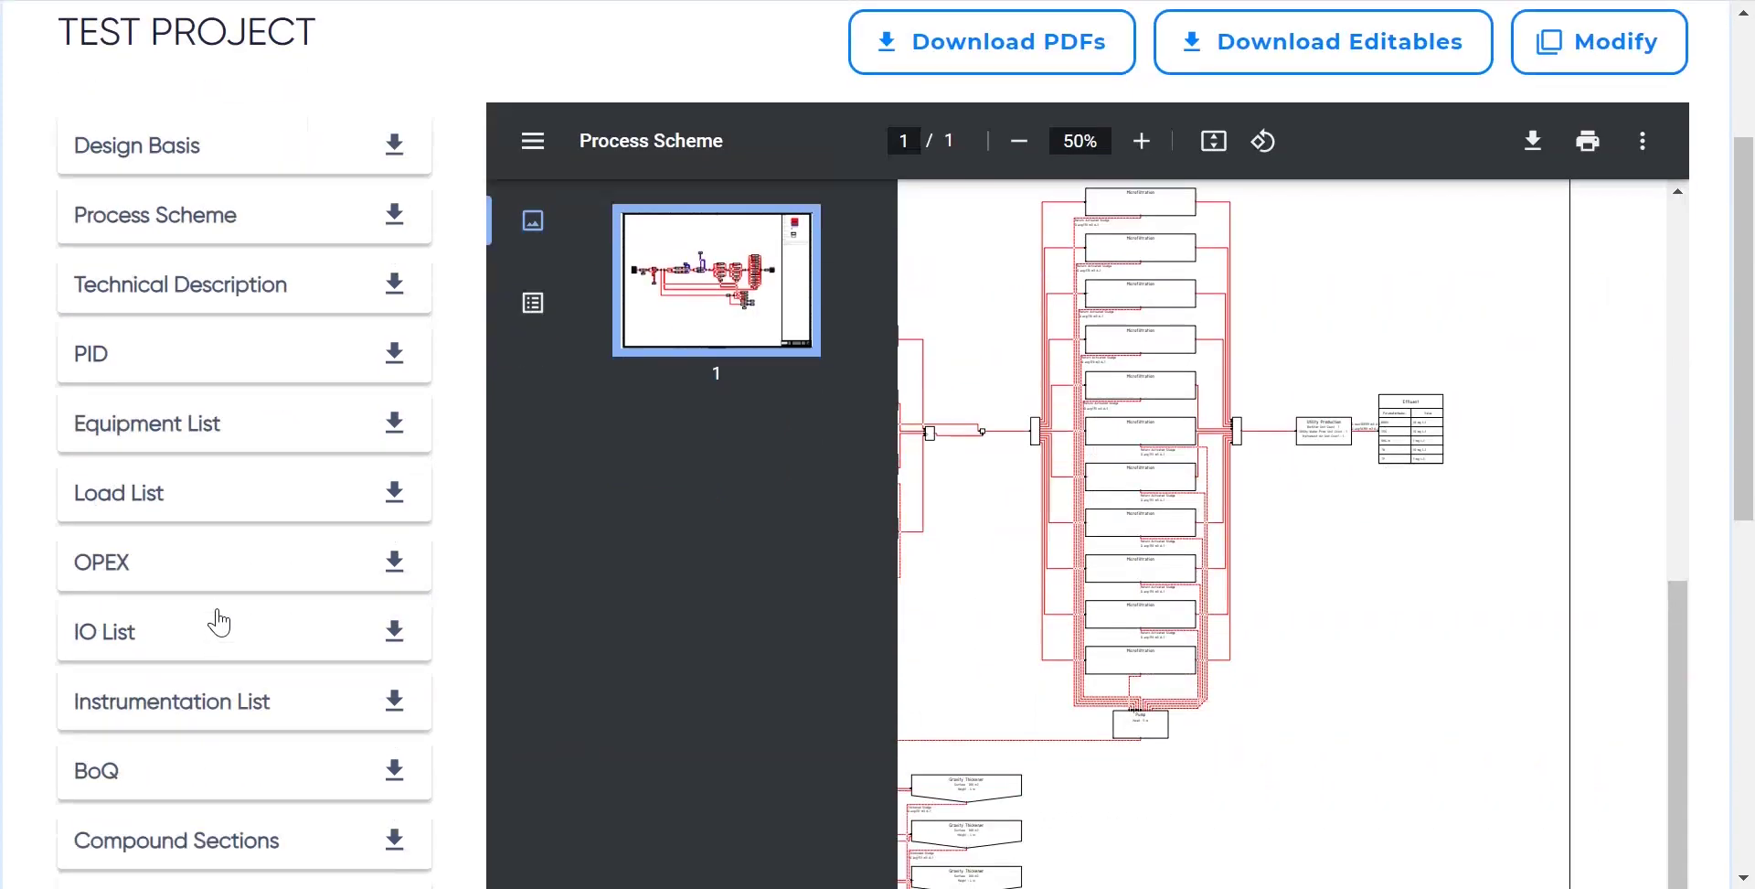
scroll(219, 616, "down", 5)
scroll(238, 595, "down", 4)
left_click(264, 501)
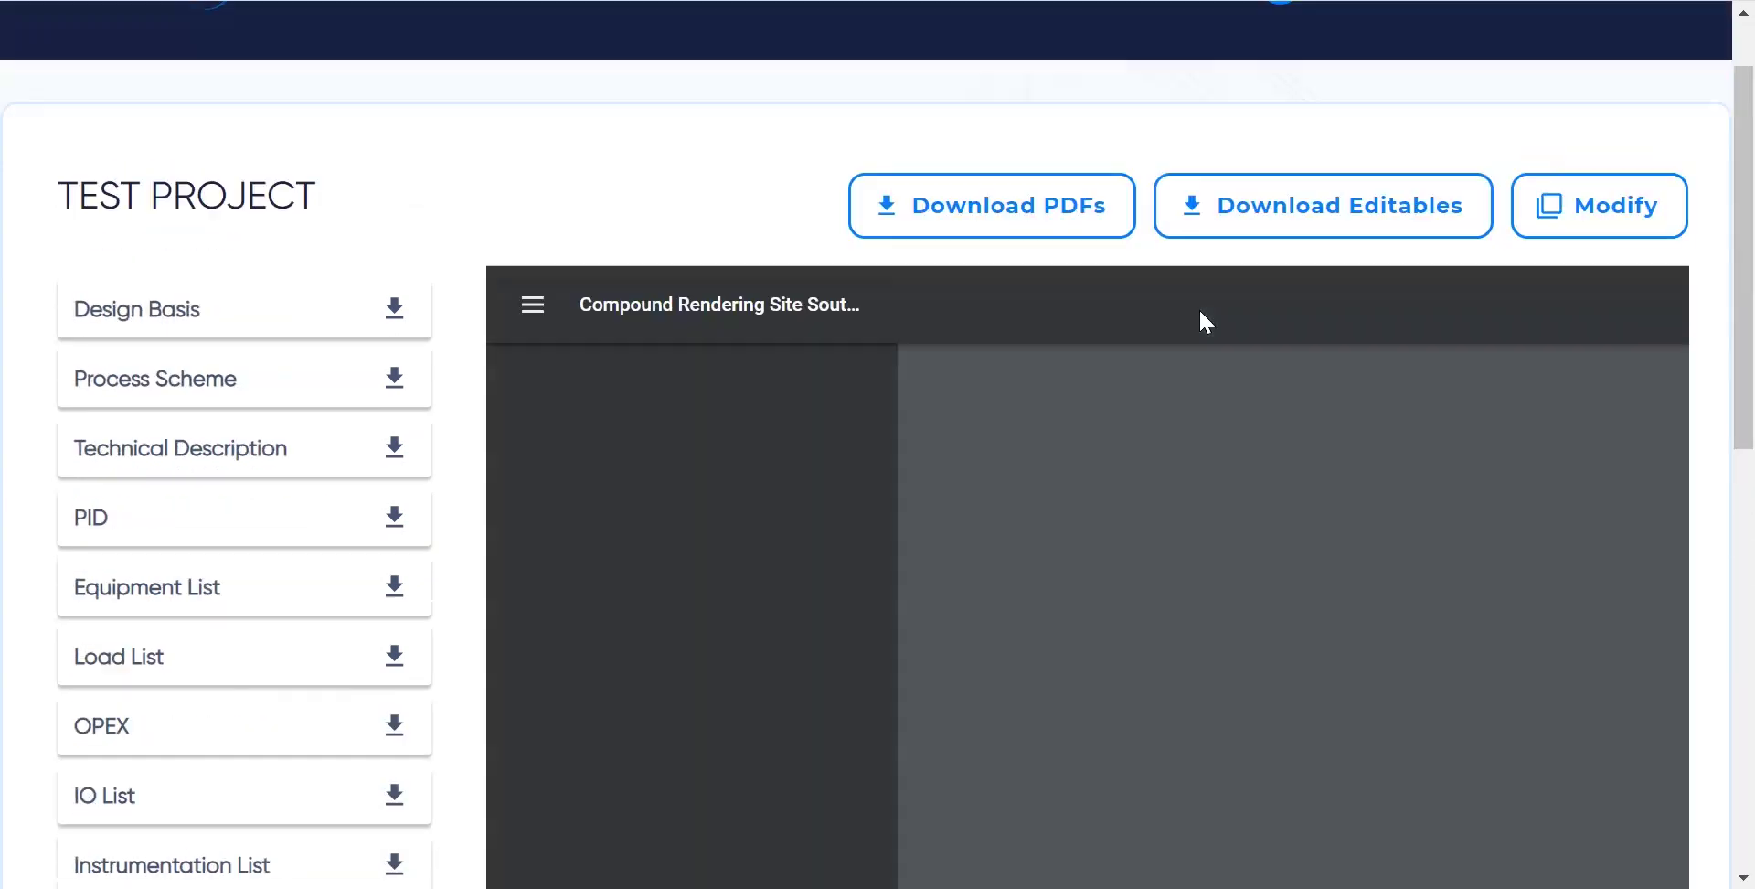
left_click(1139, 404)
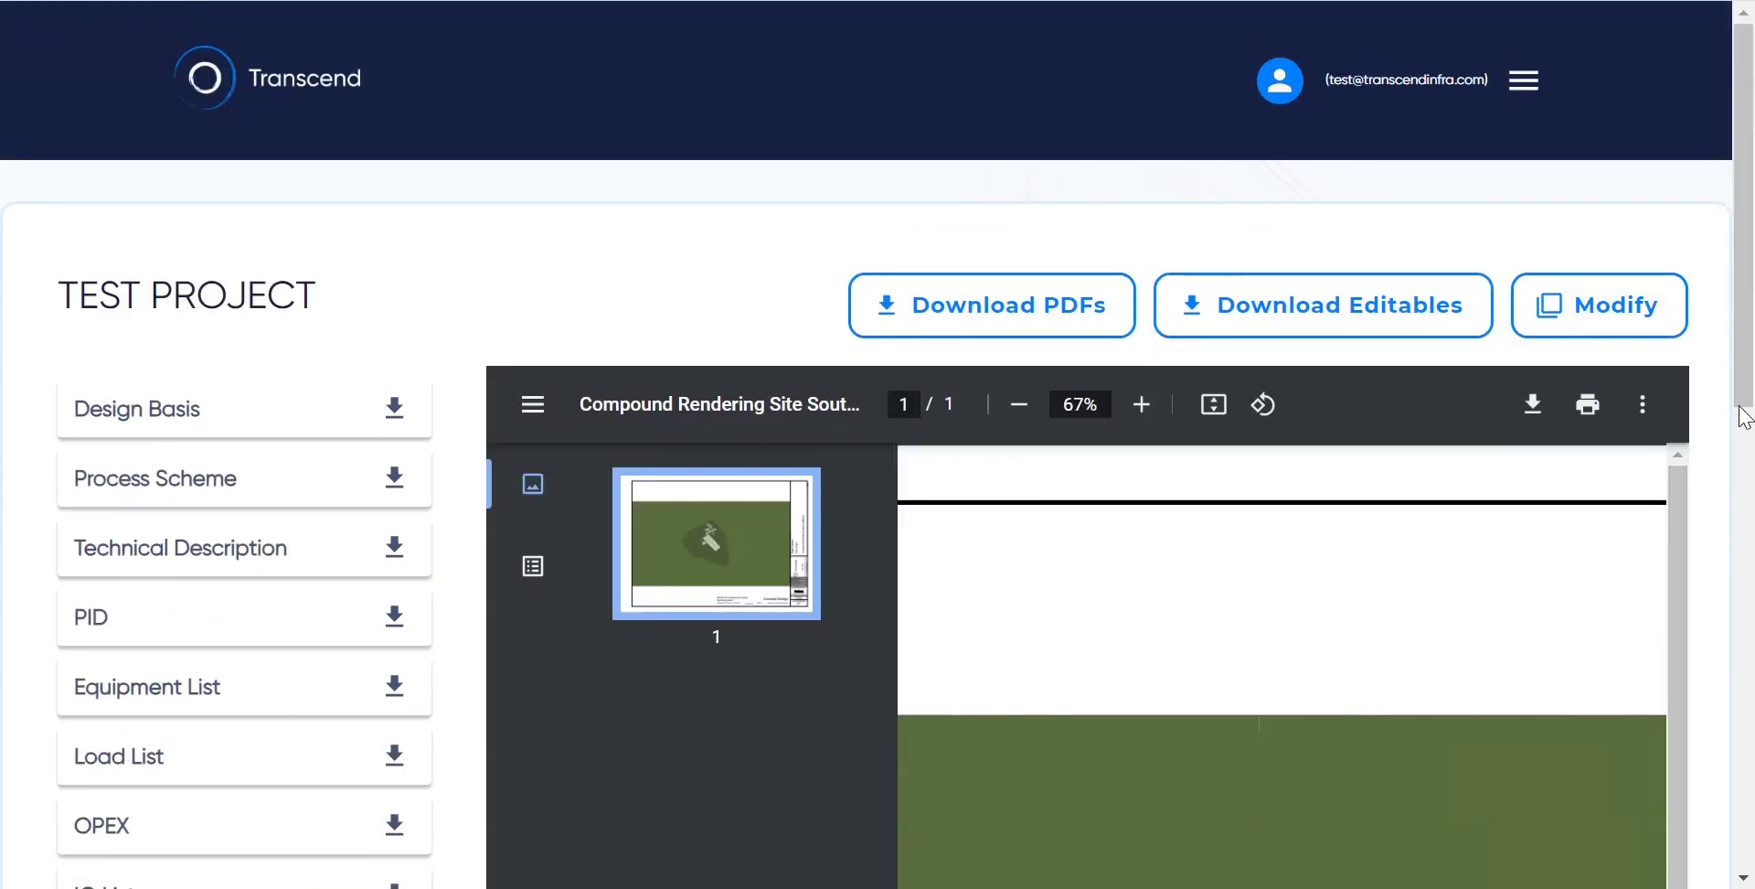
left_click_drag(1744, 411, 1751, 672)
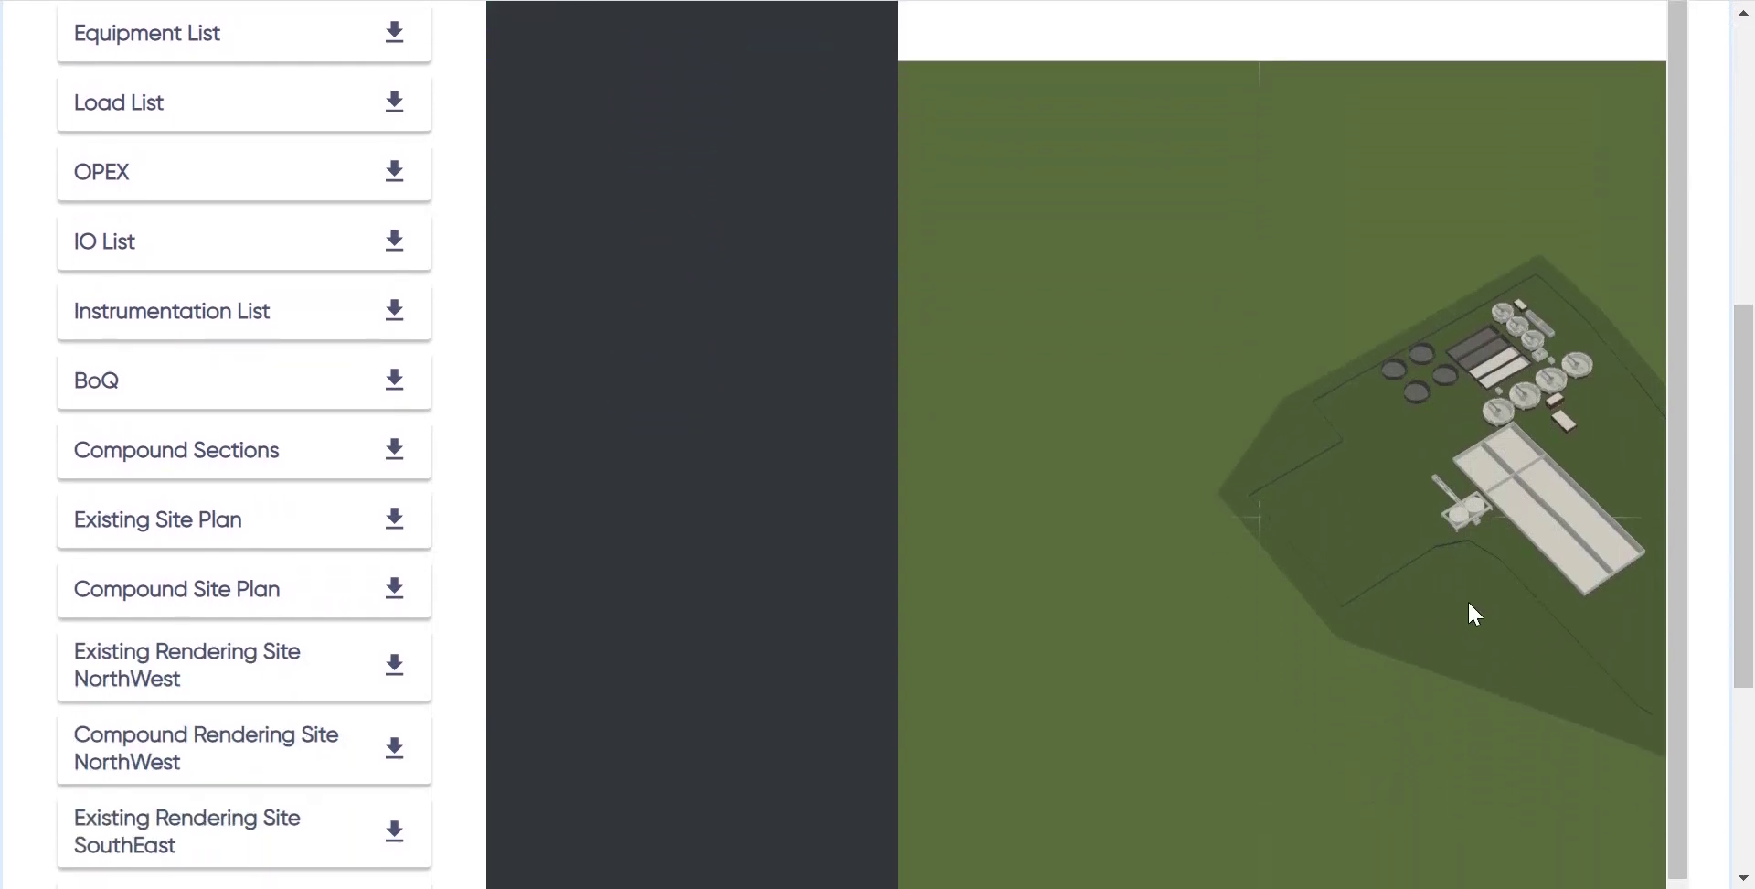